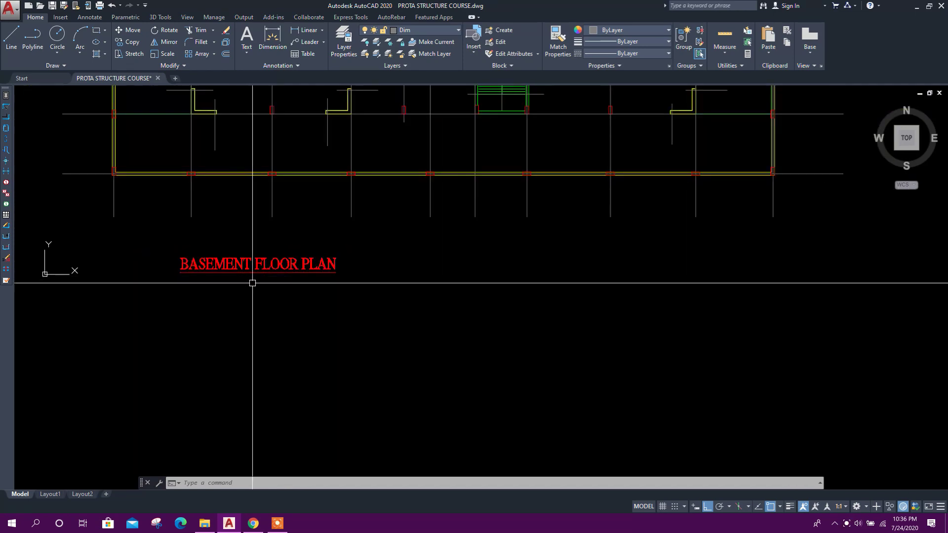
scroll(252, 282, down, 2)
Step: Pan across the floor plans up to the 20th floor, then back to the basement plan
mouse_move(282, 282)
middle_down()
mouse_move(282, 321)
mouse_move(596, 368)
middle_up()
scroll(383, 396, down, 3)
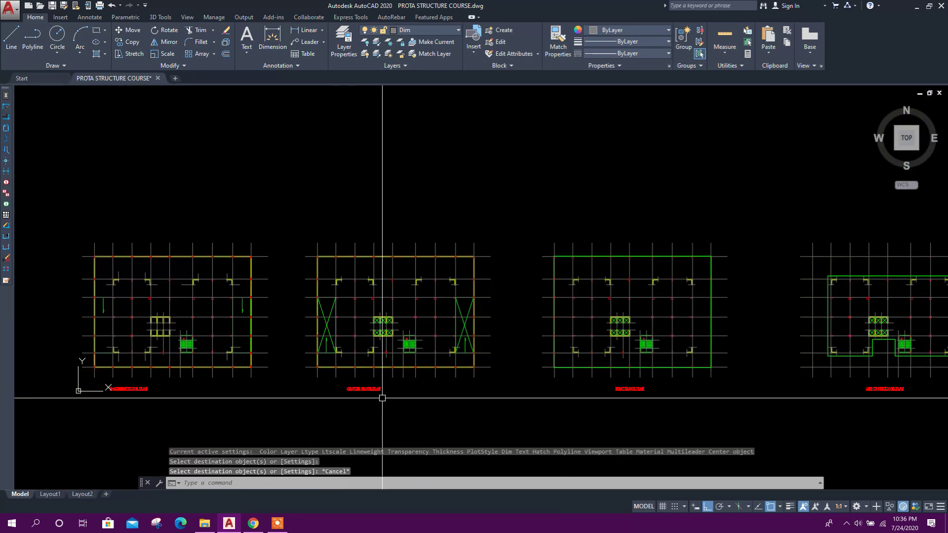
scroll(437, 391, up, 3)
scroll(438, 392, up, 1)
scroll(438, 392, down, 3)
middle_drag(438, 392, 445, 368)
scroll(518, 363, up, 6)
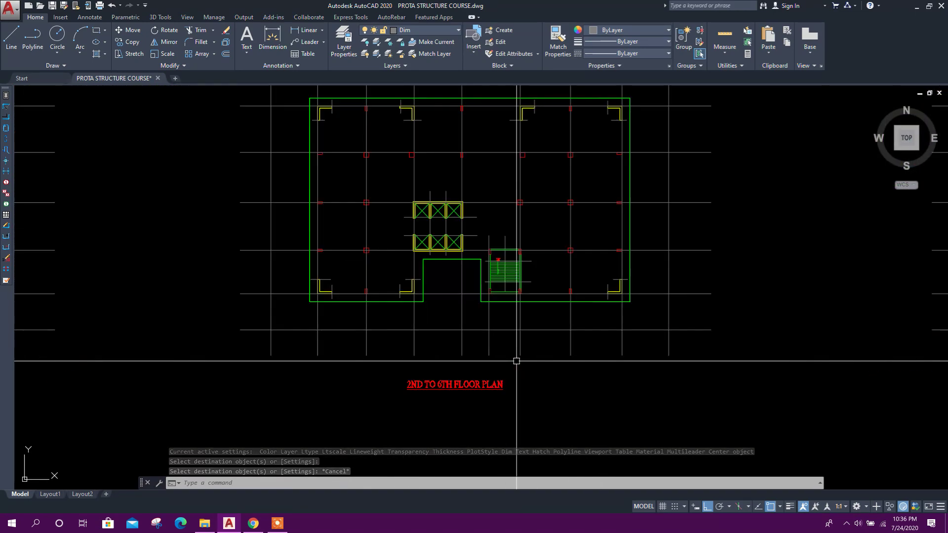
scroll(491, 393, up, 2)
scroll(324, 371, down, 3)
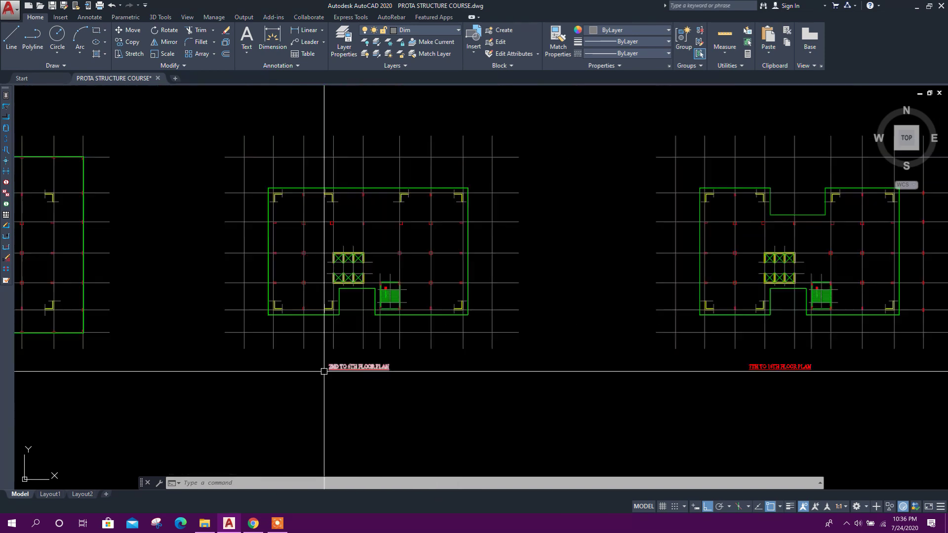
scroll(425, 361, down, 2)
scroll(375, 374, up, 4)
scroll(339, 369, up, 1)
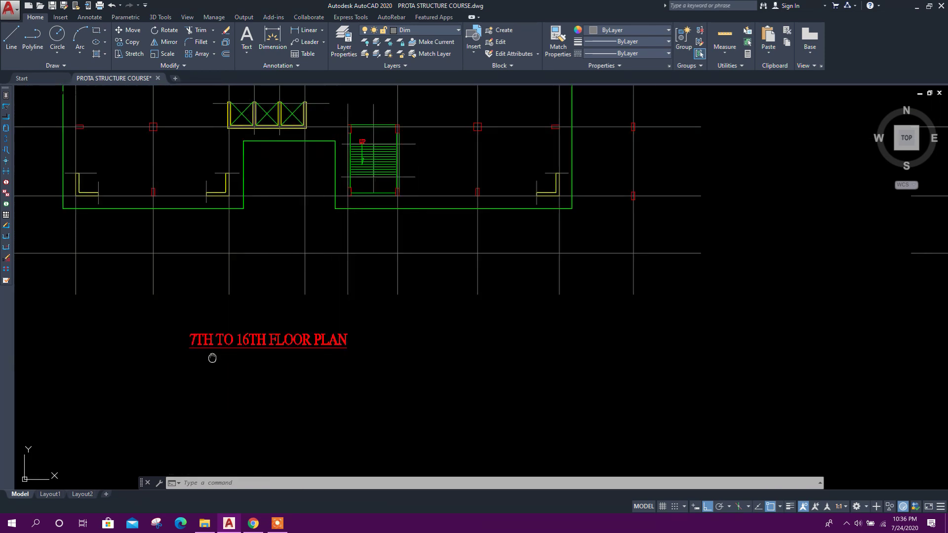
scroll(380, 370, down, 2)
scroll(396, 364, down, 3)
scroll(397, 340, down, 1)
scroll(396, 340, up, 3)
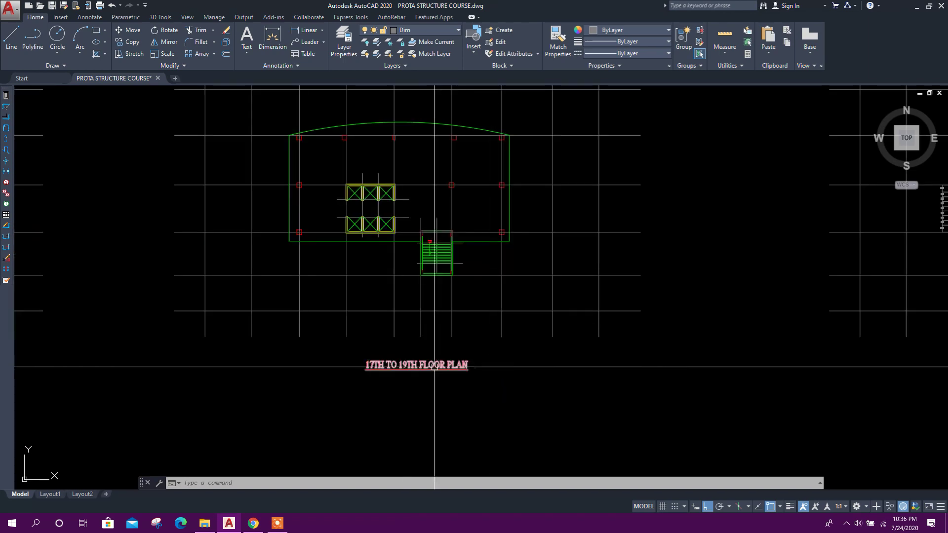
scroll(434, 364, up, 3)
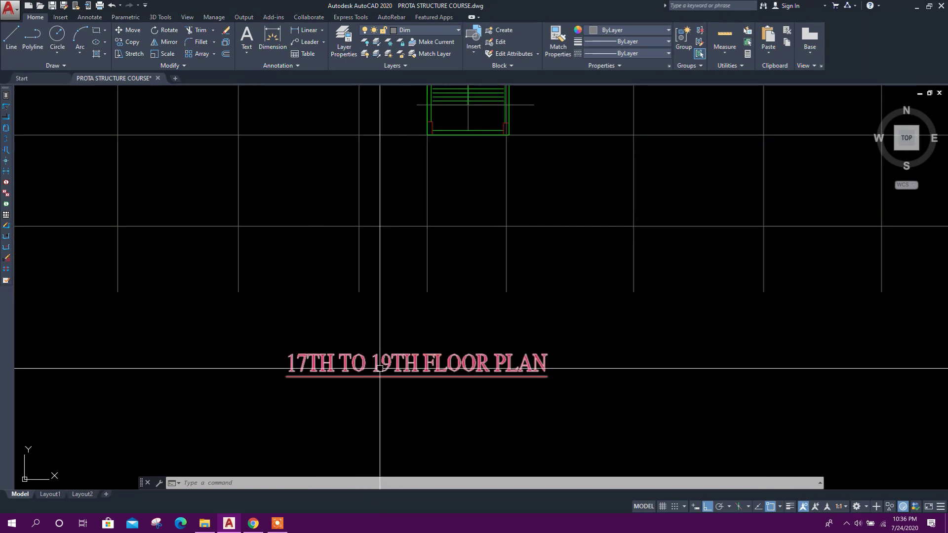
scroll(376, 364, down, 3)
scroll(376, 363, up, 3)
scroll(423, 360, down, 5)
scroll(486, 379, up, 3)
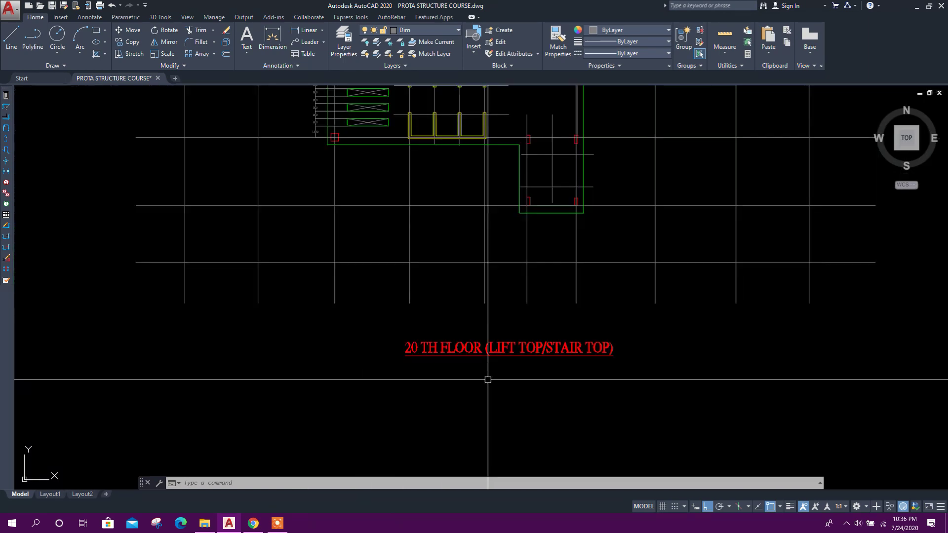
scroll(423, 379, down, 2)
scroll(426, 357, up, 3)
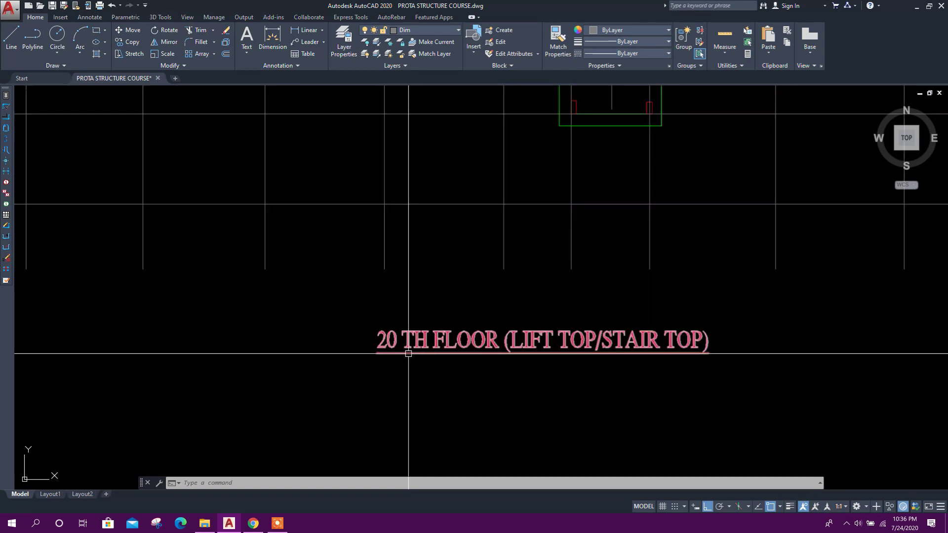
middle_drag(550, 363, 477, 355)
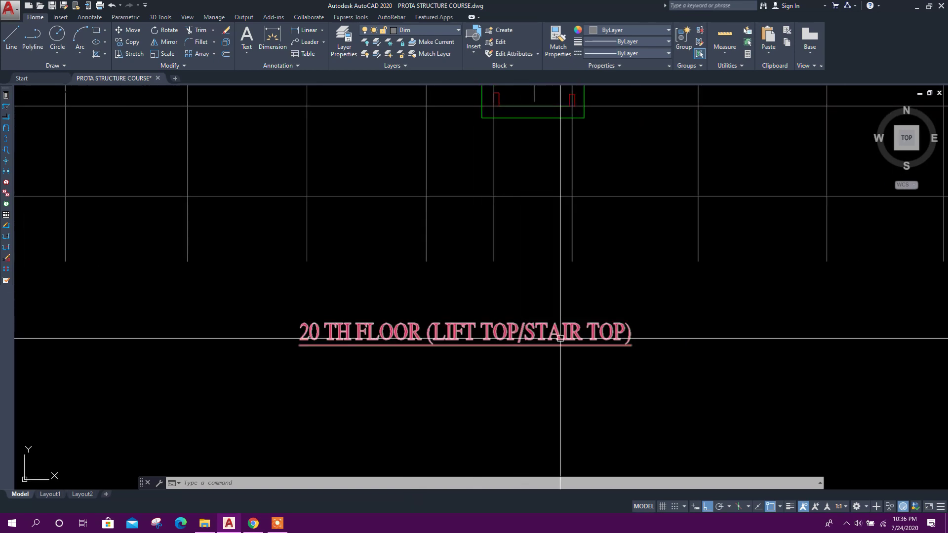
scroll(501, 363, down, 3)
scroll(433, 184, up, 3)
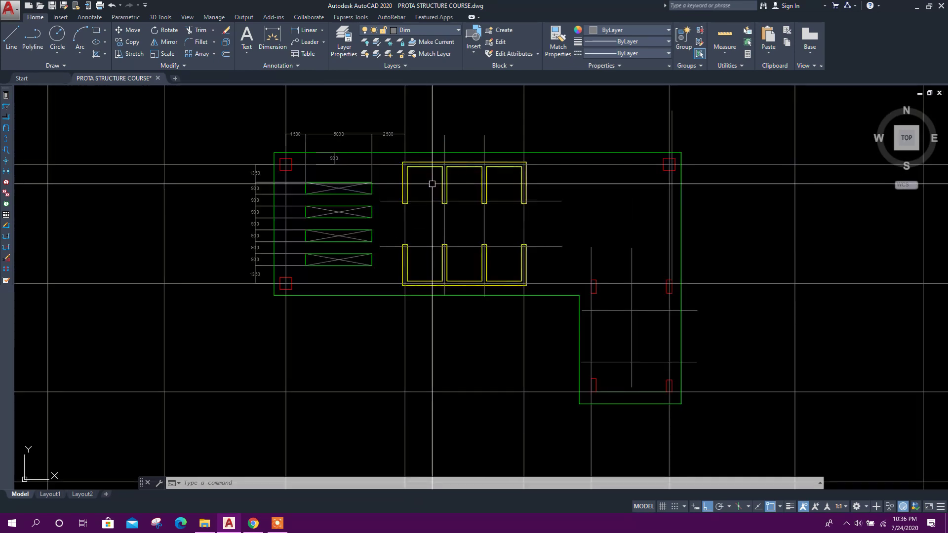
scroll(434, 186, down, 3)
scroll(570, 237, up, 1)
scroll(99, 232, down, 2)
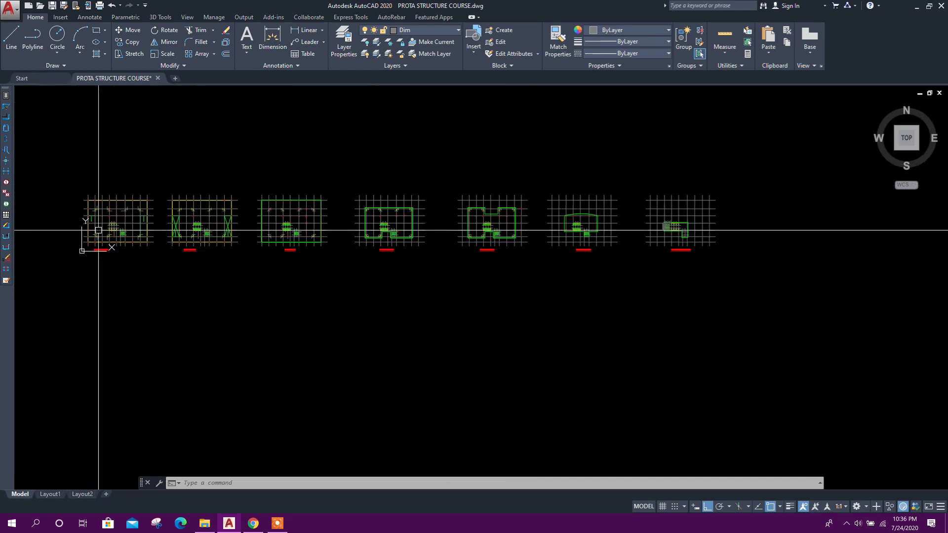
scroll(227, 259, up, 1)
scroll(227, 258, up, 3)
scroll(274, 258, up, 2)
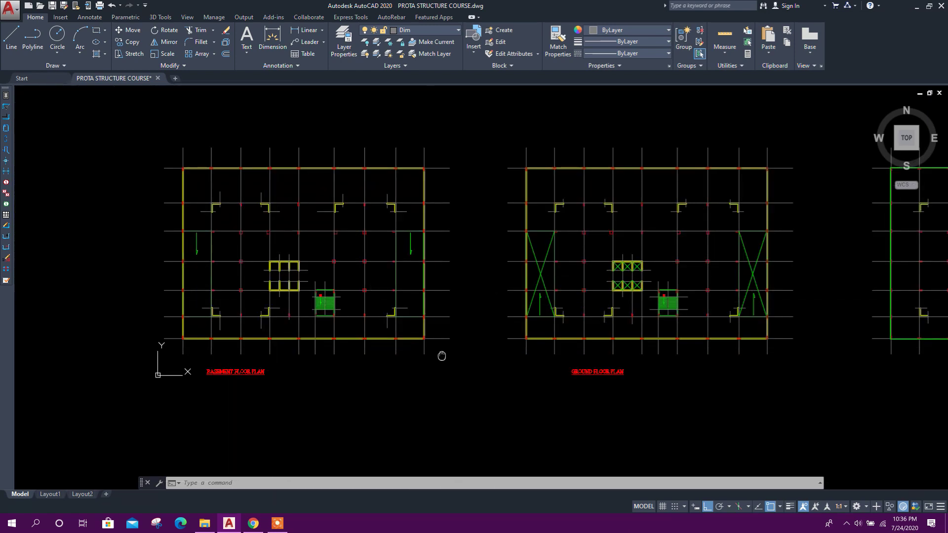
middle_drag(441, 356, 448, 374)
Step: Copy the basement floor plan and paste it into a new blank drawing
click(479, 382)
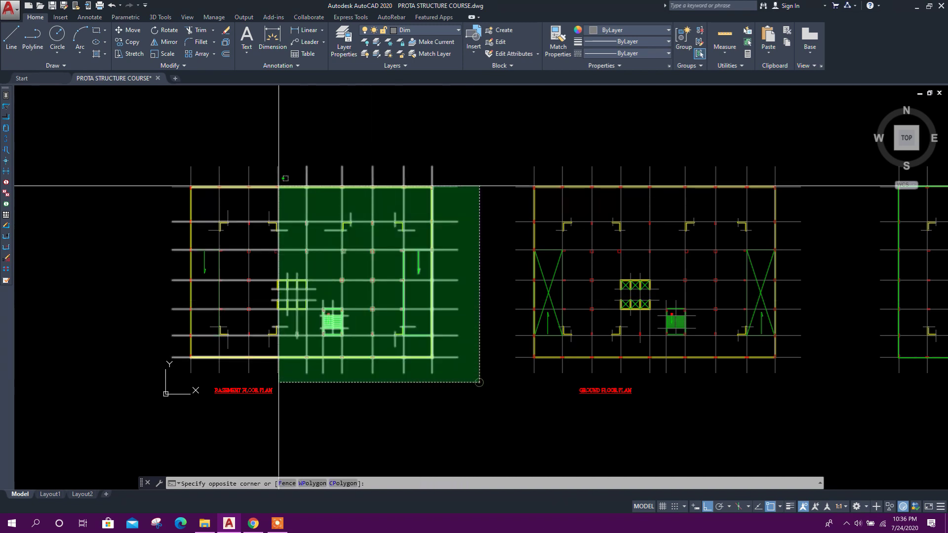
click(165, 140)
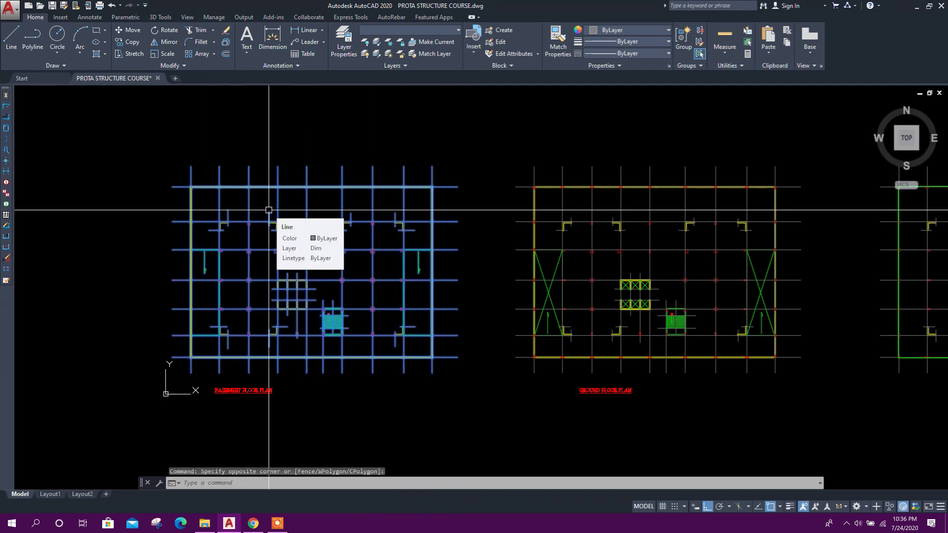
key(ctrl+c)
click(170, 81)
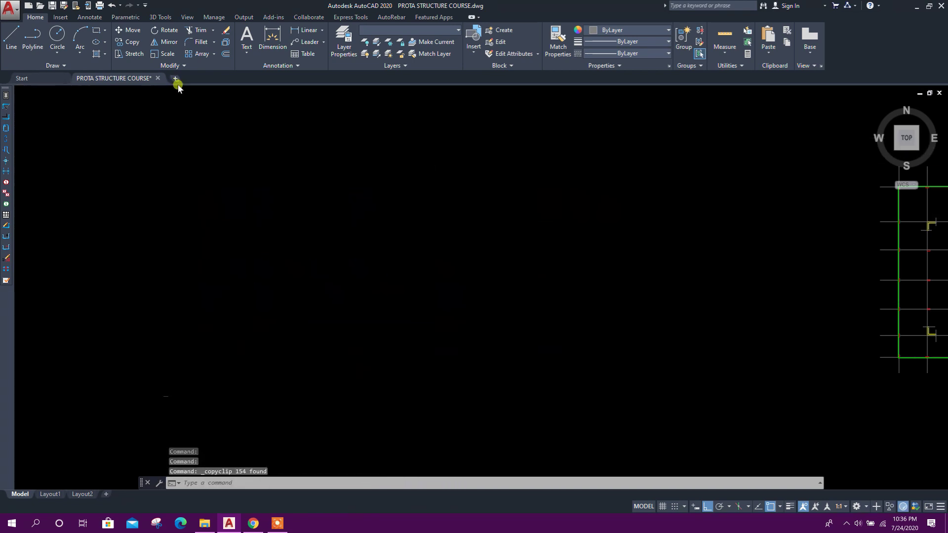
key(ctrl+v)
click(312, 314)
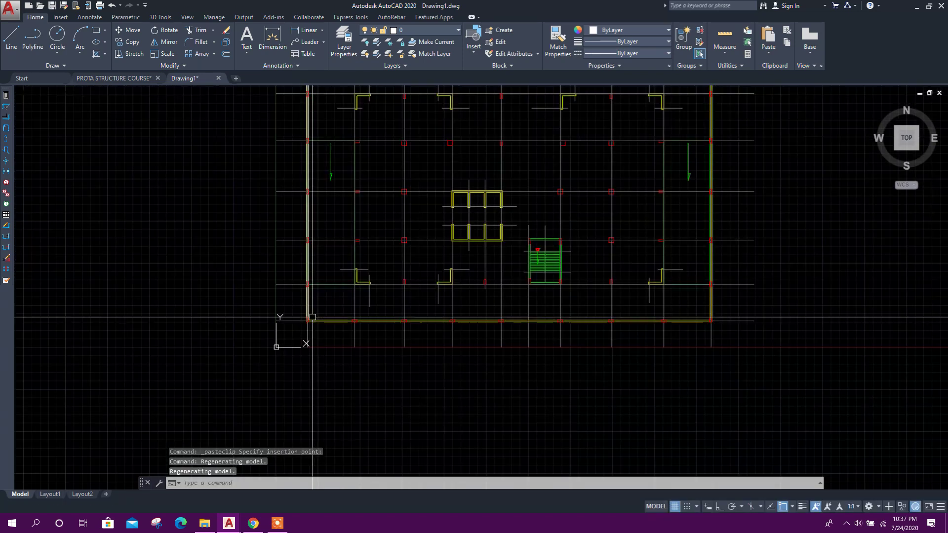
scroll(296, 319, up, 2)
scroll(307, 337, up, 2)
scroll(223, 297, up, 1)
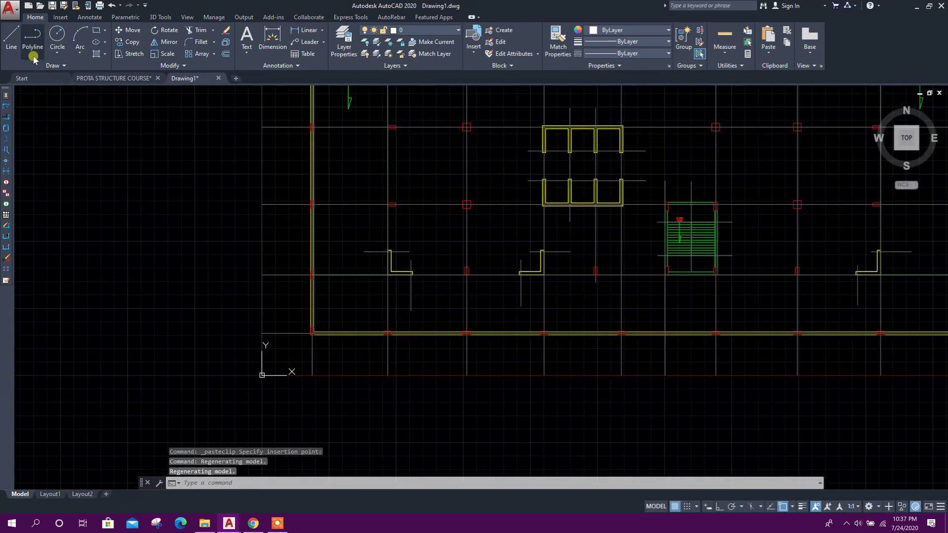
Step: Draw a guide line from 0,0 and move the plan's corner column onto the origin
click(11, 37)
text(0)
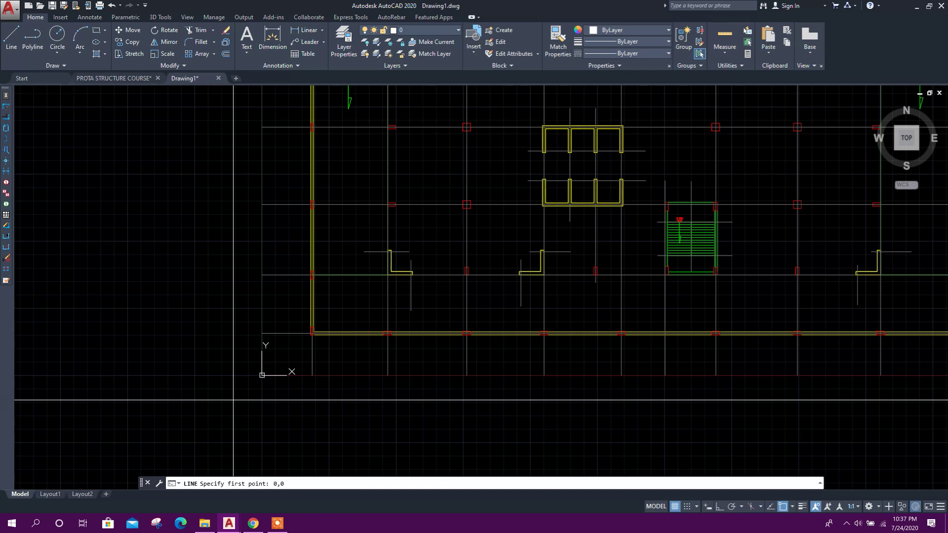
key(Return)
scroll(157, 242, down, 5)
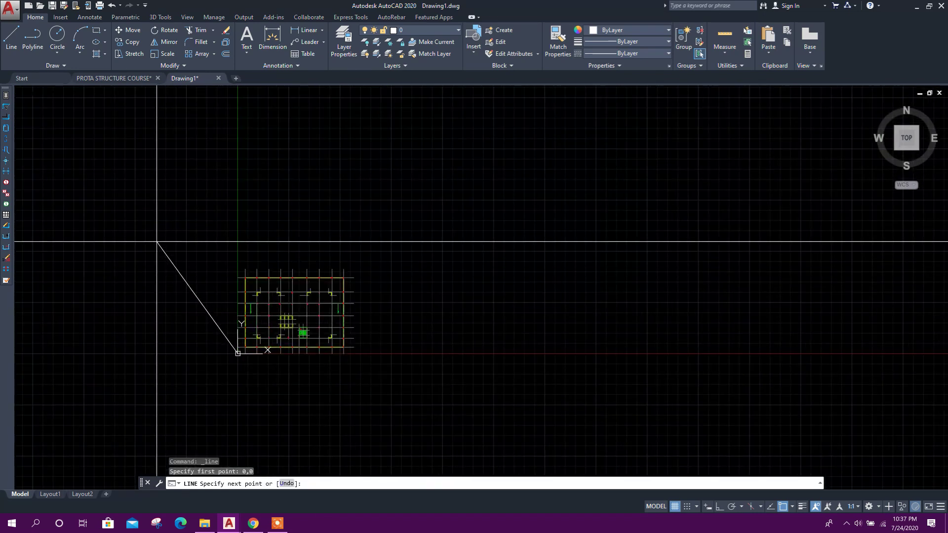
click(130, 200)
key(Escape)
click(215, 249)
click(455, 383)
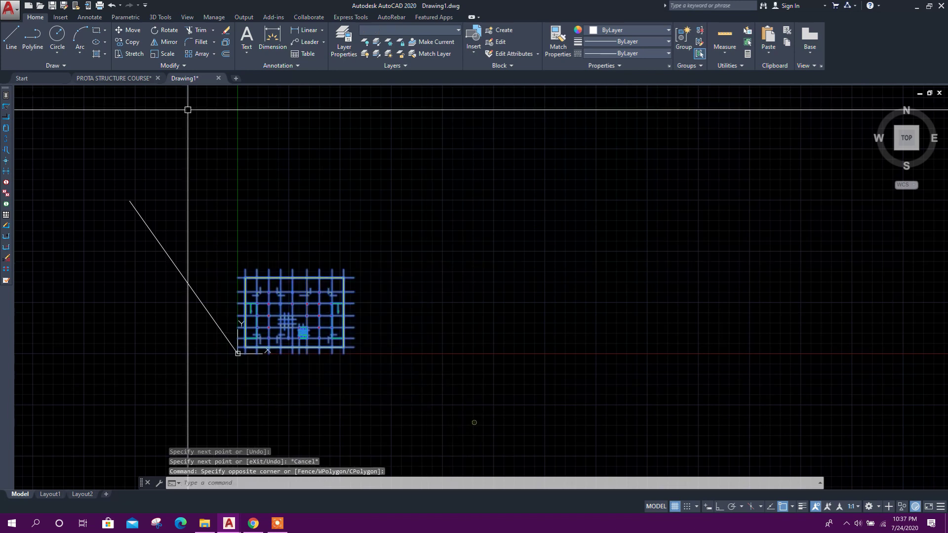
click(127, 31)
scroll(260, 333, up, 5)
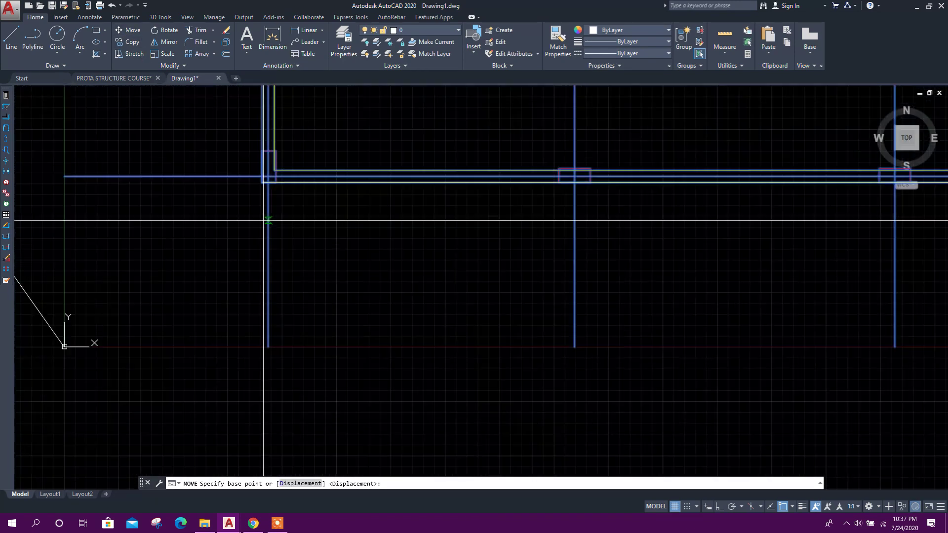
click(269, 170)
scroll(253, 205, down, 2)
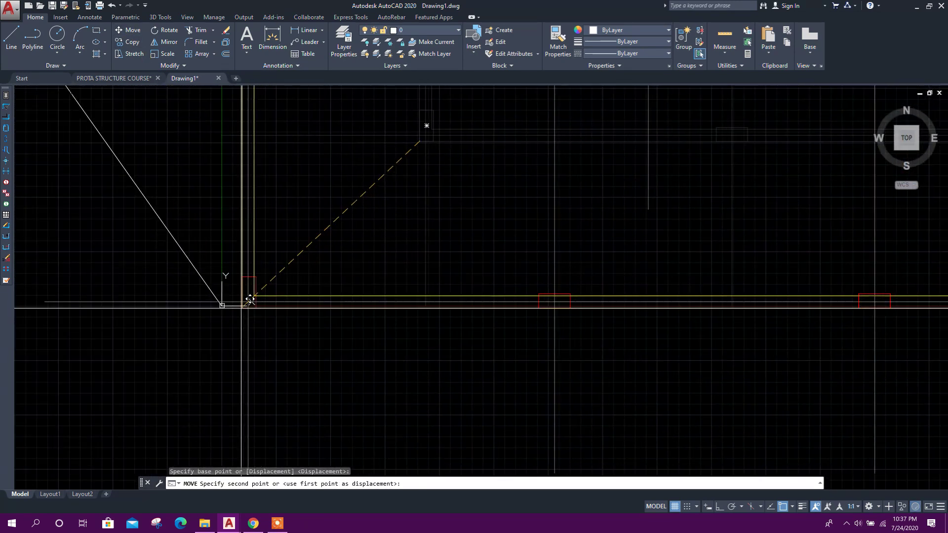
click(222, 304)
scroll(313, 324, down, 2)
scroll(303, 323, down, 3)
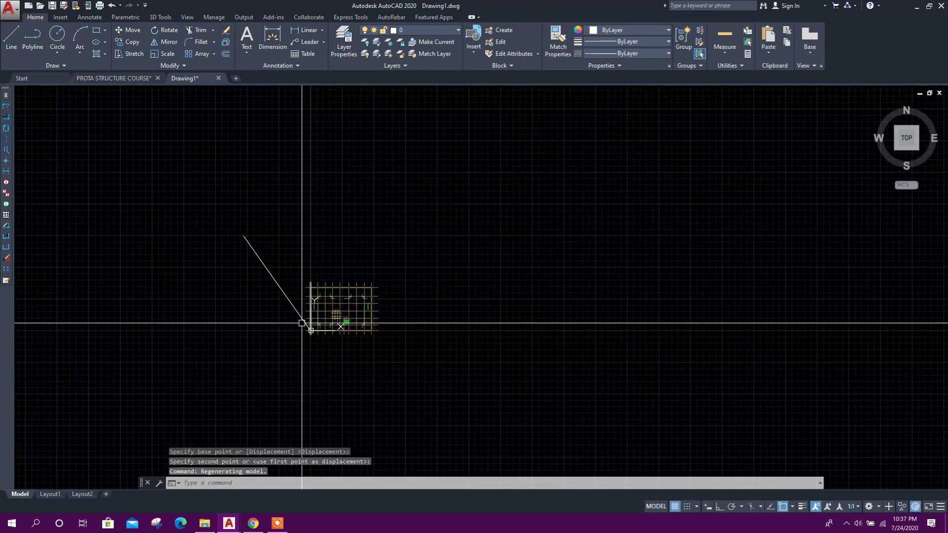
Step: Delete the temporary diagonal guide line and recentre the plan
click(302, 323)
click(239, 292)
key(Delete)
scroll(328, 307, up, 5)
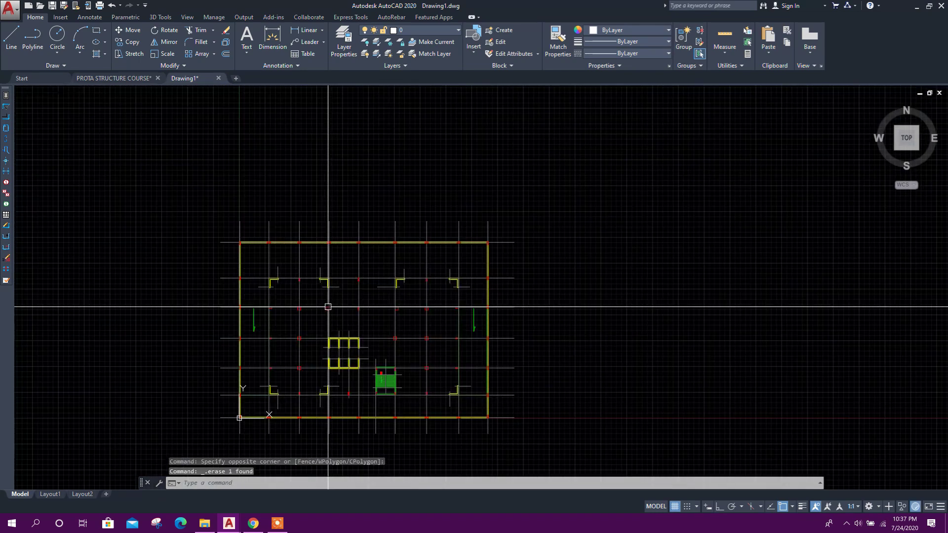
key(Escape)
middle_drag(329, 306, 282, 240)
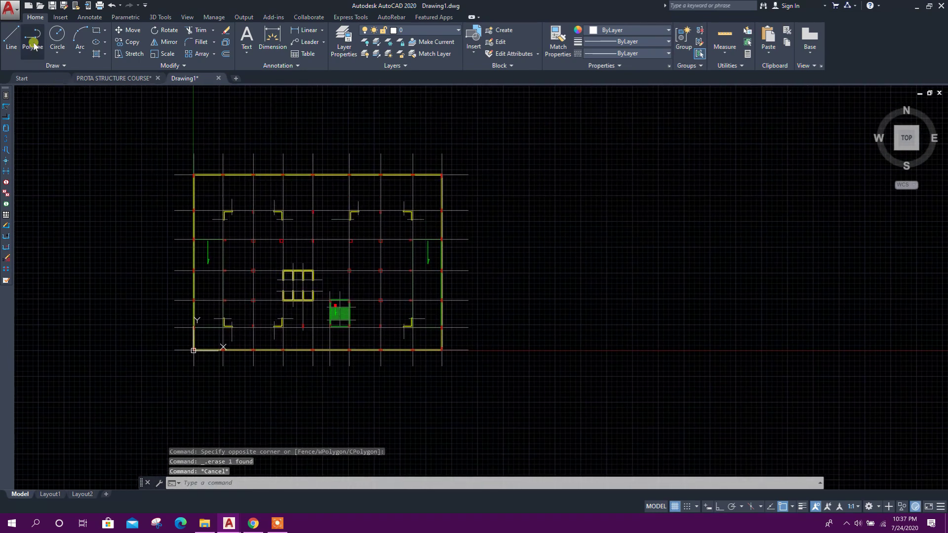
click(10, 10)
Step: Save the drawing as GRID, plus a copy in AutoCAD 2013 DXF format
click(37, 151)
text(GRID)
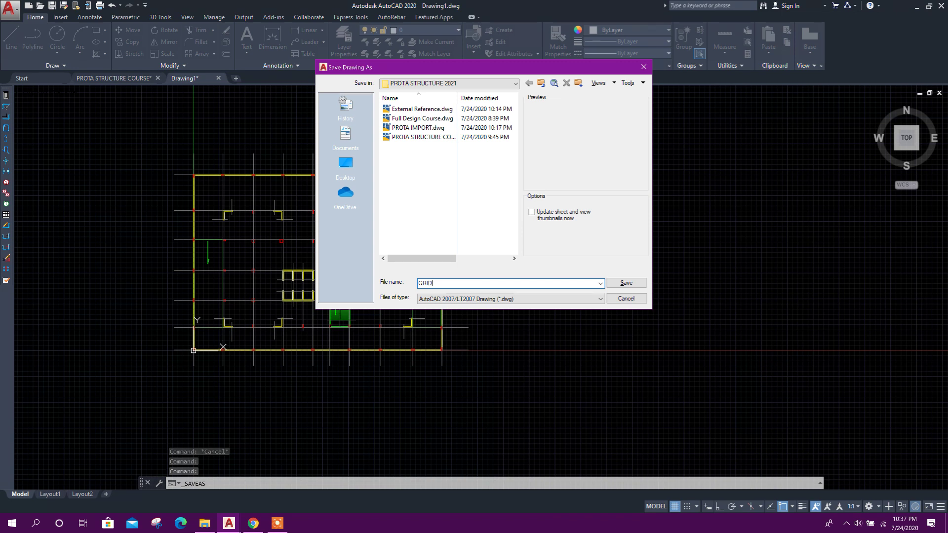
click(626, 283)
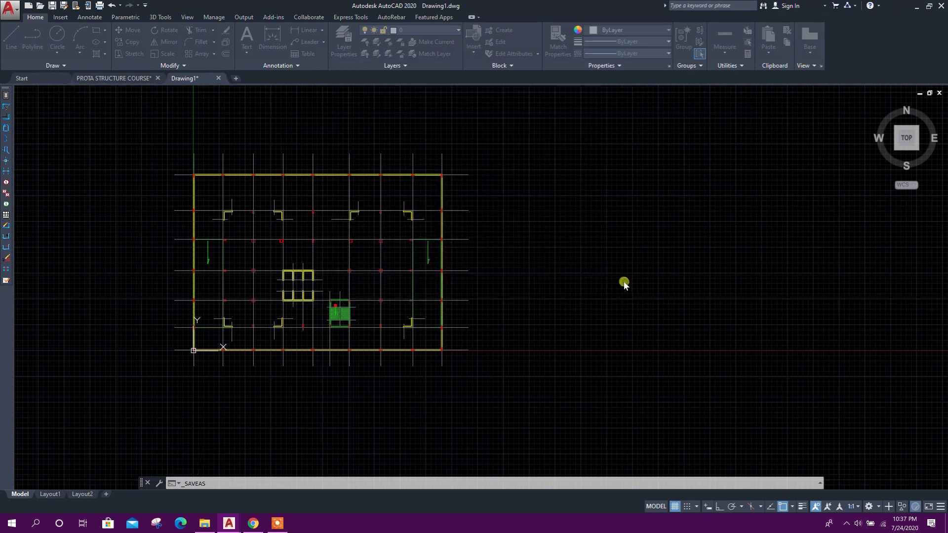
click(13, 10)
click(32, 131)
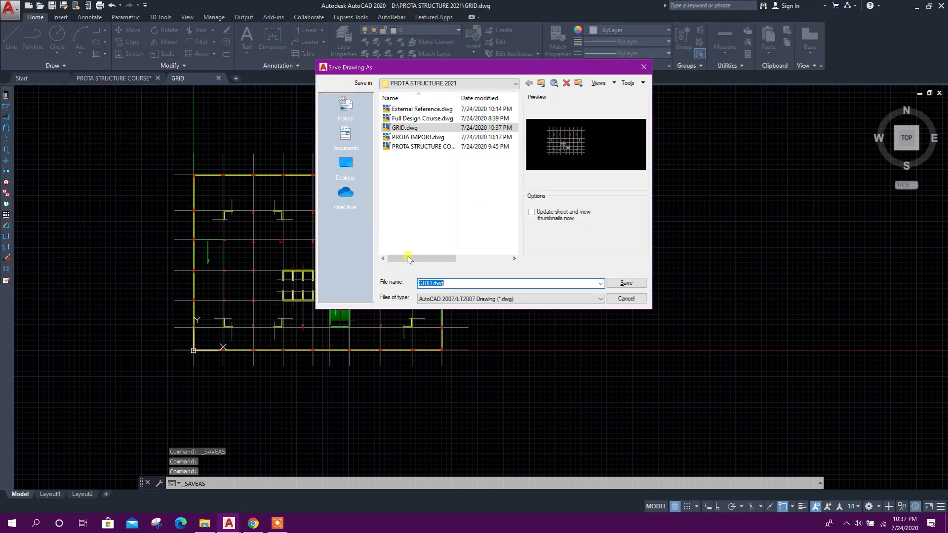
click(461, 300)
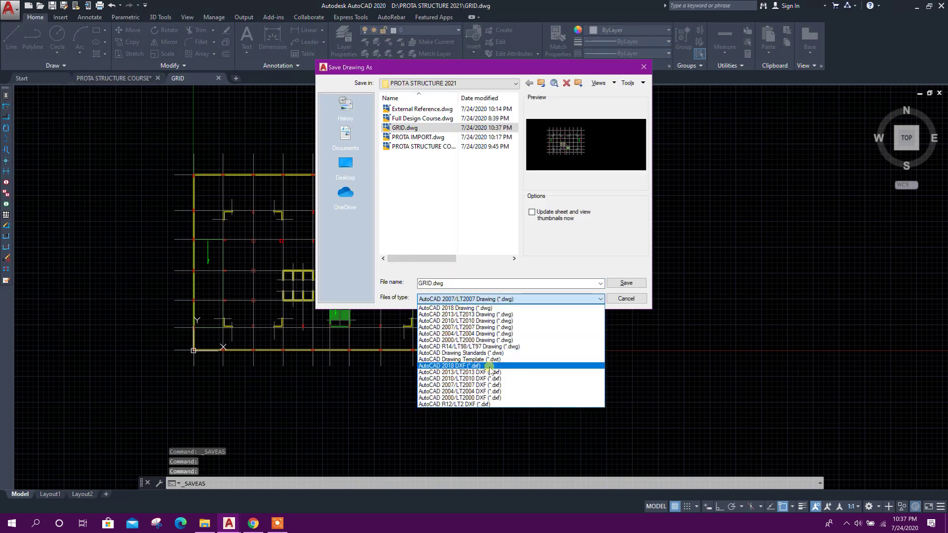
click(498, 373)
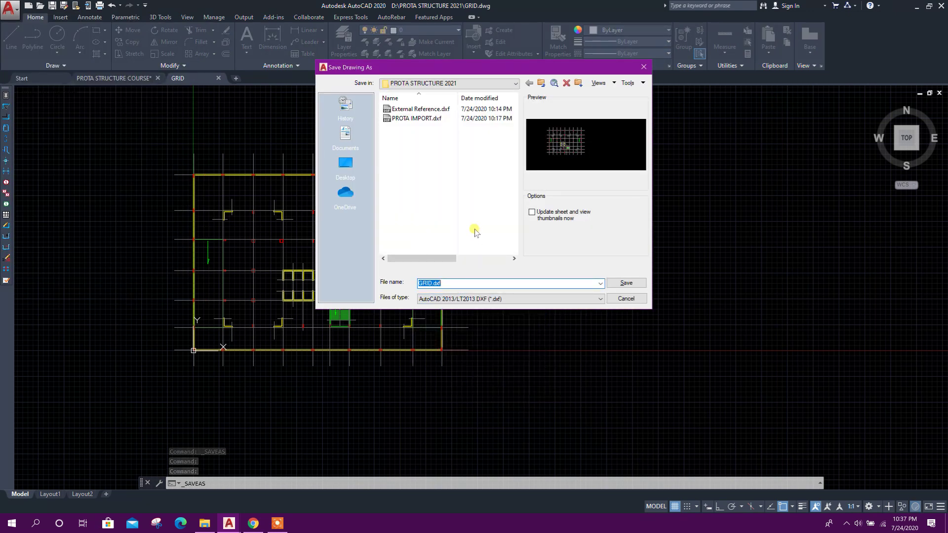
click(626, 283)
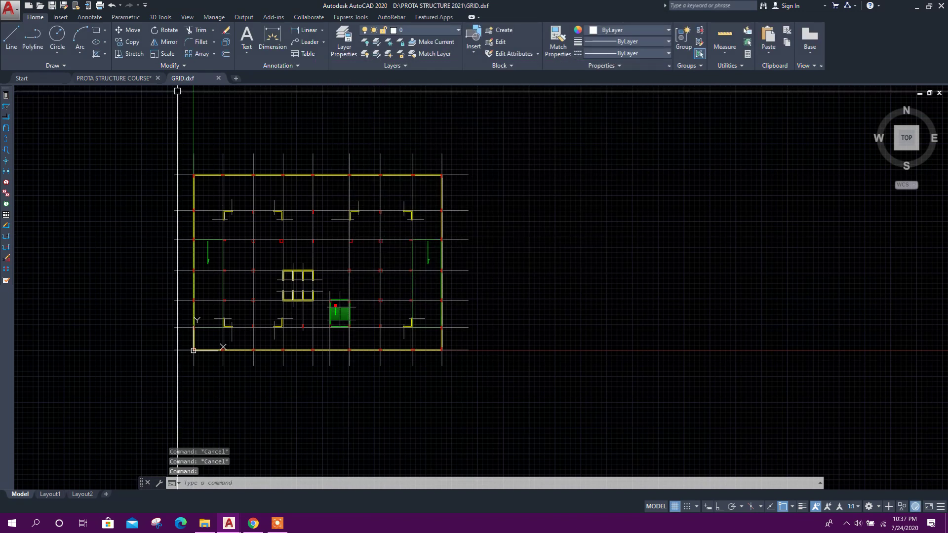
Step: Save the drawing as an AutoCAD 2013 DWG named EXTERNAL REFERENCE
click(10, 9)
click(36, 130)
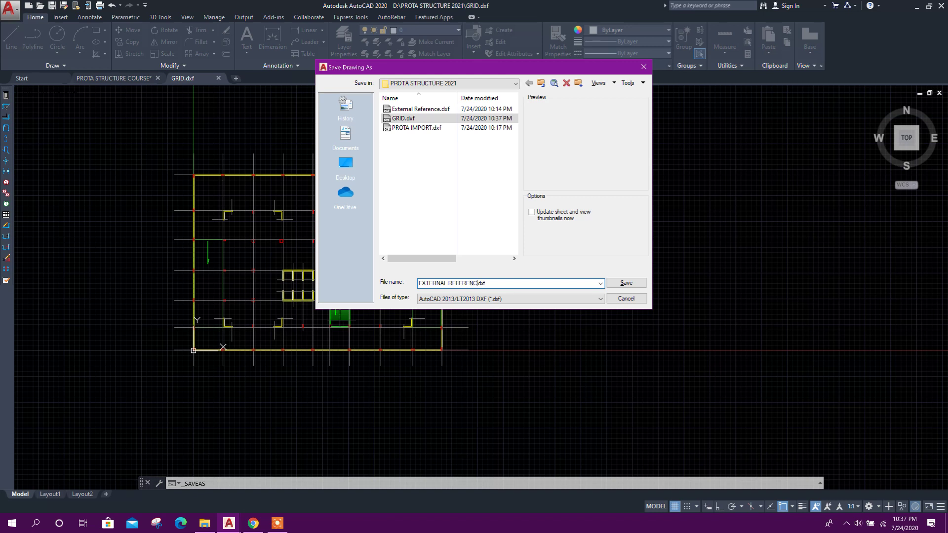
click(454, 298)
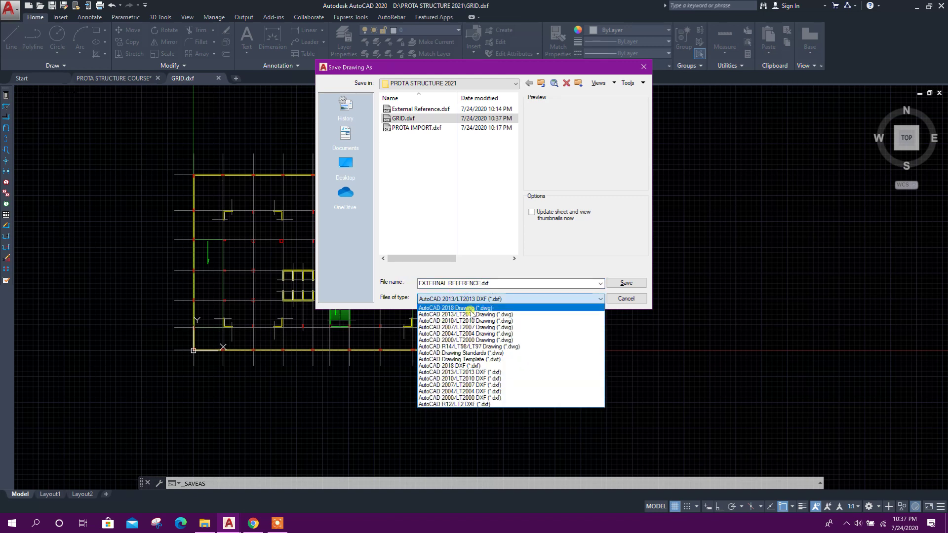
click(510, 315)
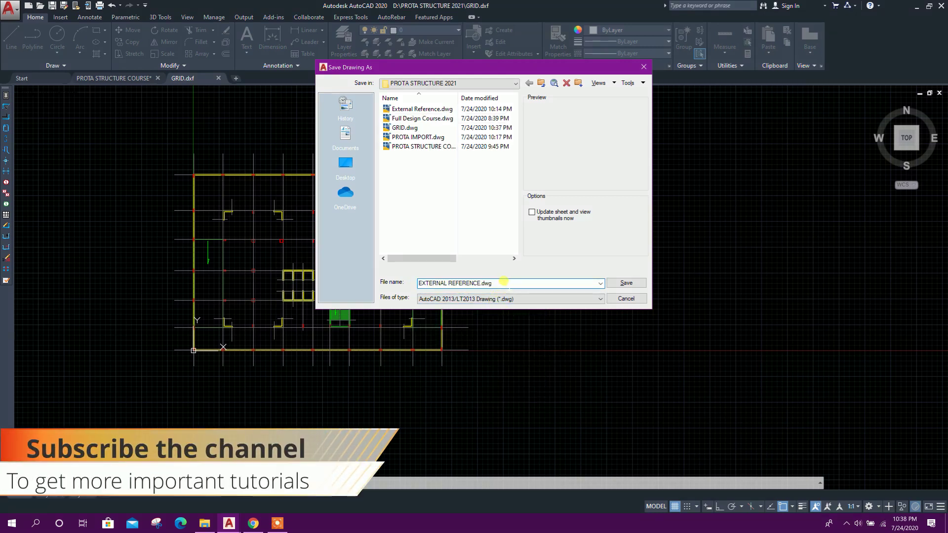
click(612, 287)
Step: Confirm replacing EXTERNAL REFERENCE.dwg and inspect the plan's lower-left corner
click(490, 268)
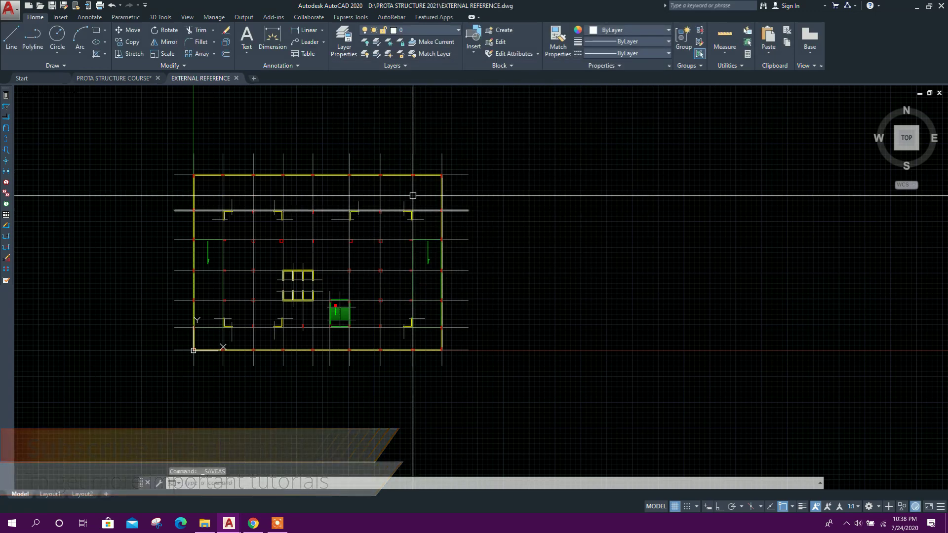
scroll(297, 252, up, 2)
scroll(258, 279, up, 2)
scroll(232, 281, up, 1)
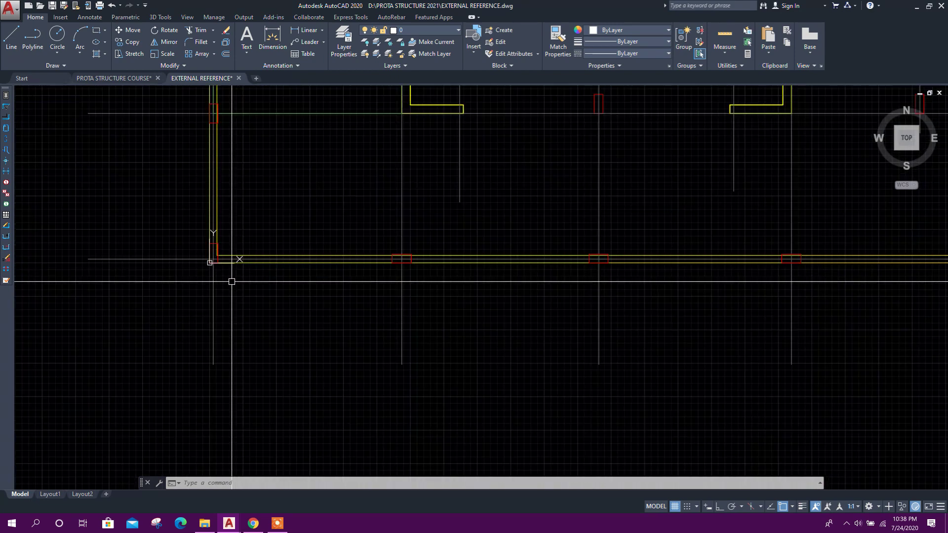
scroll(231, 281, down, 2)
scroll(318, 355, up, 1)
scroll(282, 306, up, 2)
scroll(278, 300, up, 1)
click(278, 300)
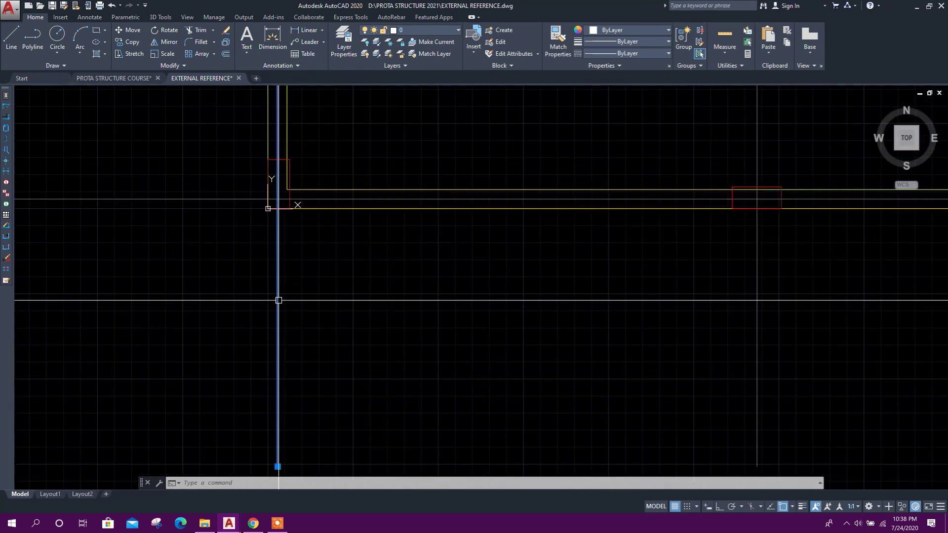
scroll(278, 300, down, 2)
key(Escape)
key(Escape)
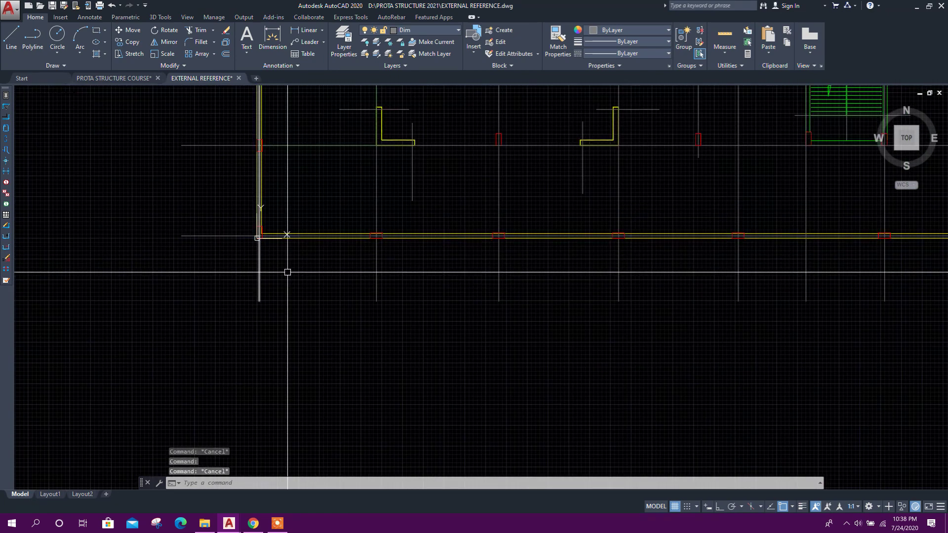
scroll(288, 272, up, 2)
scroll(257, 280, up, 1)
scroll(248, 269, down, 1)
middle_drag(267, 269, 361, 312)
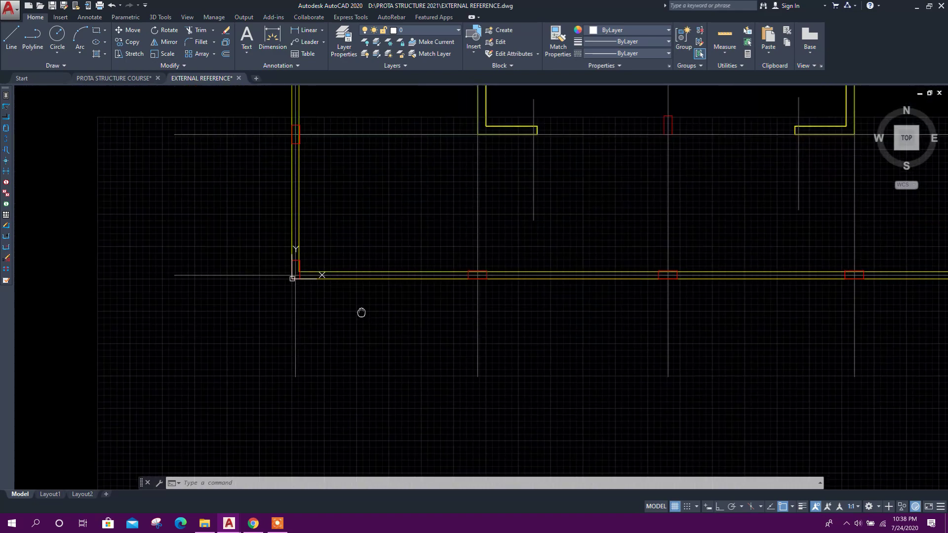
scroll(284, 277, up, 1)
scroll(275, 294, down, 2)
scroll(290, 282, up, 2)
scroll(257, 254, up, 1)
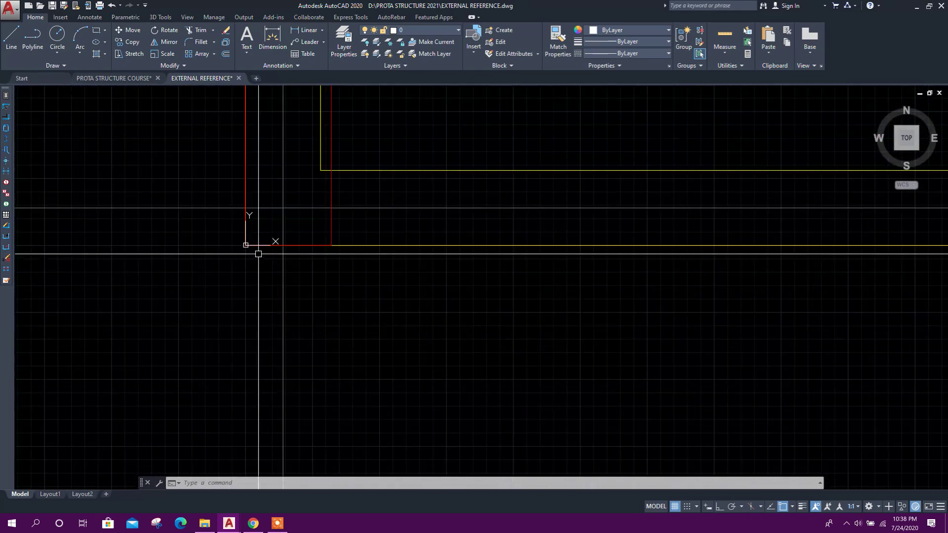
scroll(262, 269, down, 1)
scroll(305, 297, down, 2)
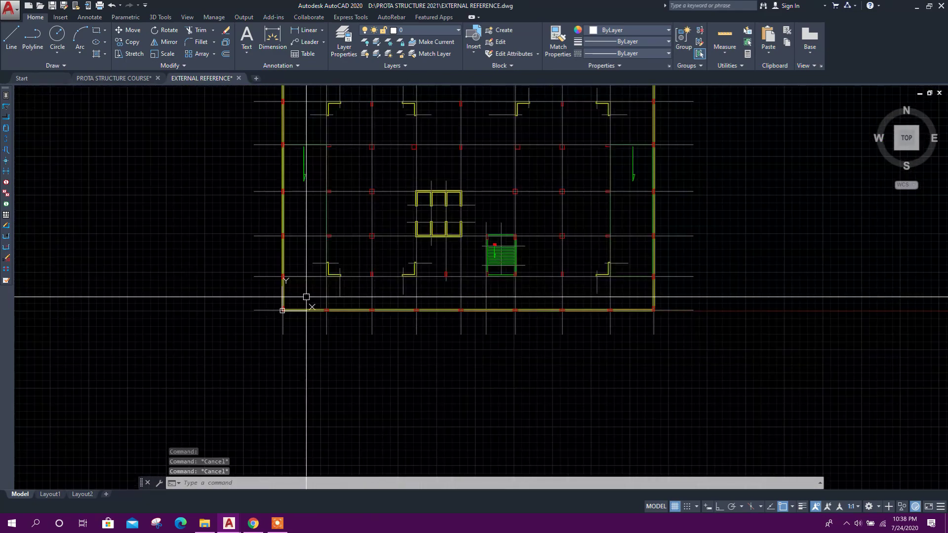
scroll(305, 298, down, 2)
scroll(302, 274, up, 2)
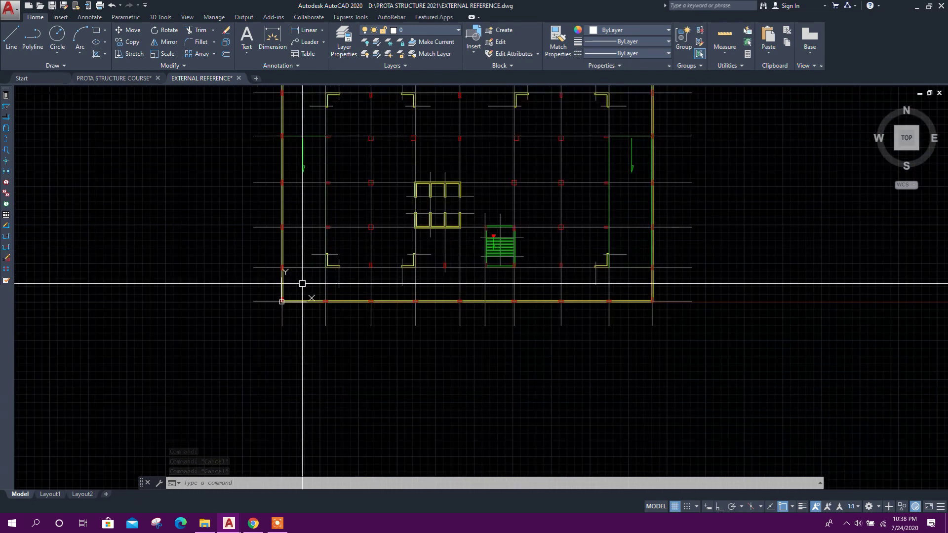
middle_drag(302, 283, 290, 355)
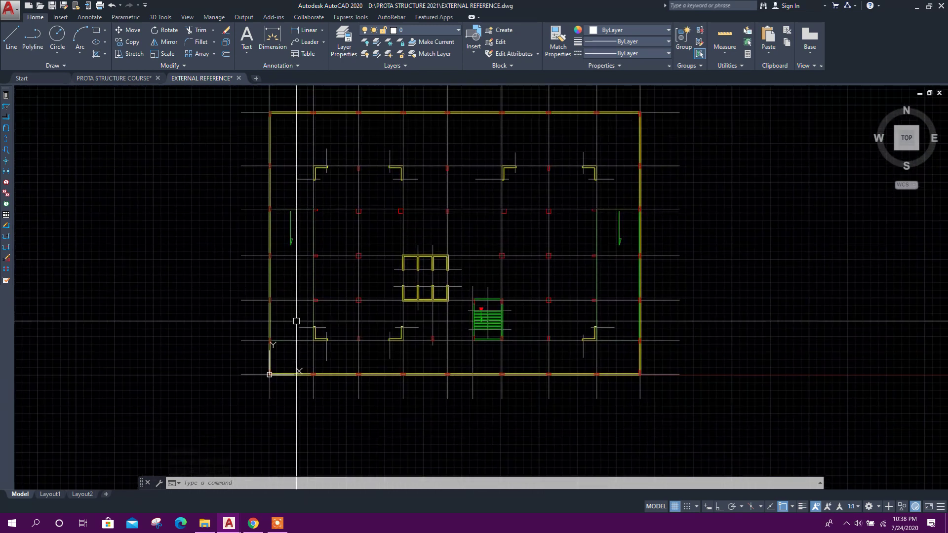
Step: Draw a temporary line below the plan, then erase it
click(13, 37)
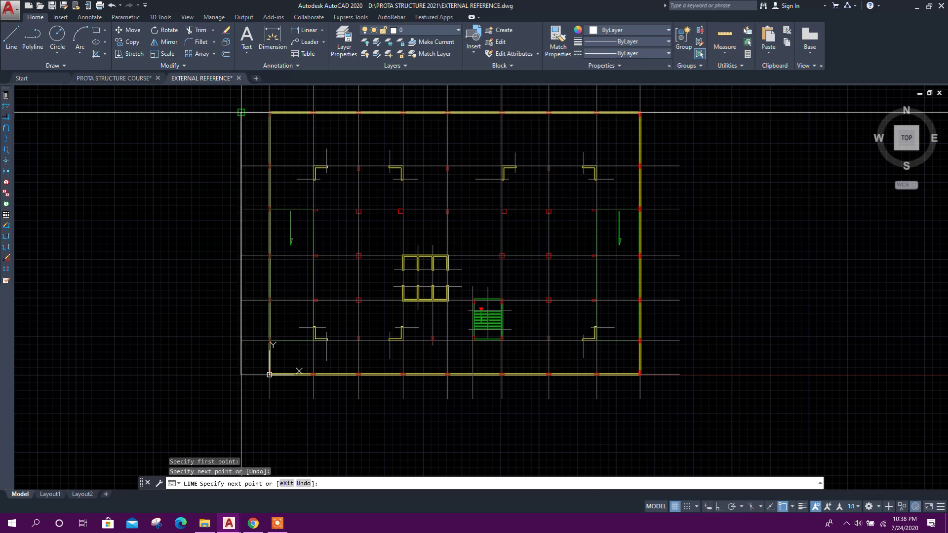
key(Escape)
middle_drag(290, 237, 291, 203)
key(Return)
click(270, 365)
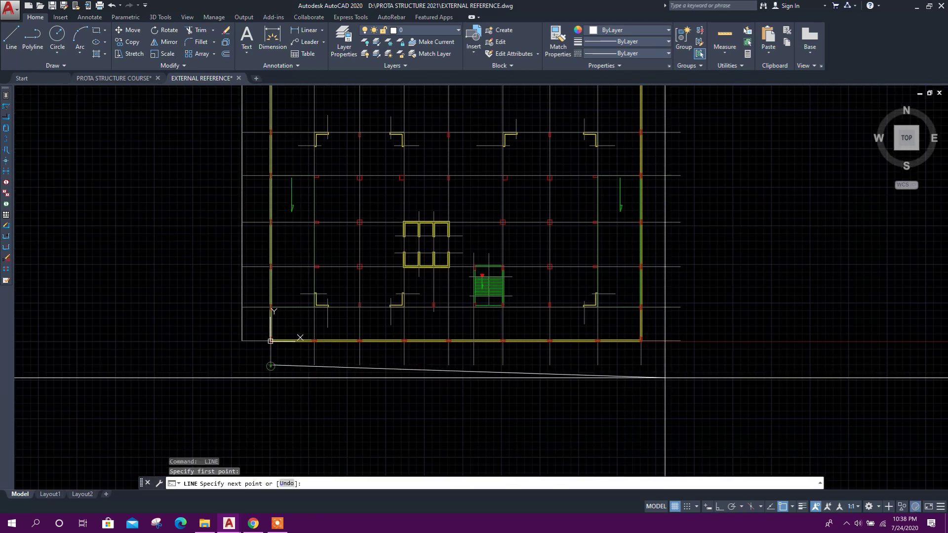
click(641, 363)
key(Escape)
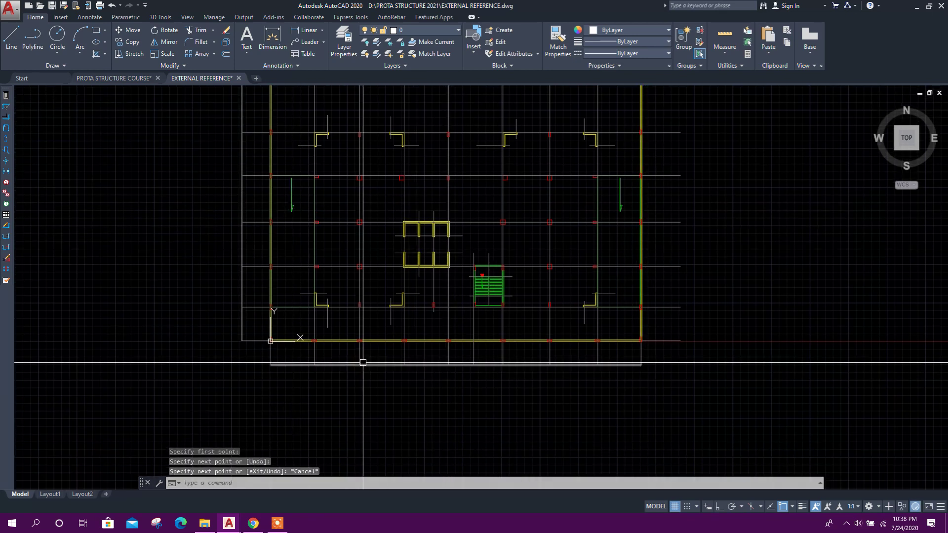
scroll(252, 191, down, 2)
scroll(237, 143, up, 2)
click(240, 143)
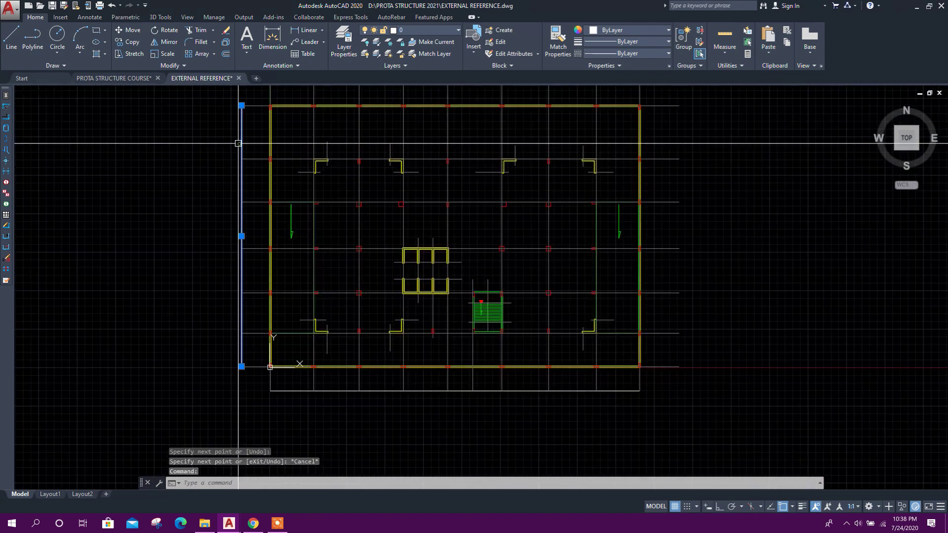
click(484, 374)
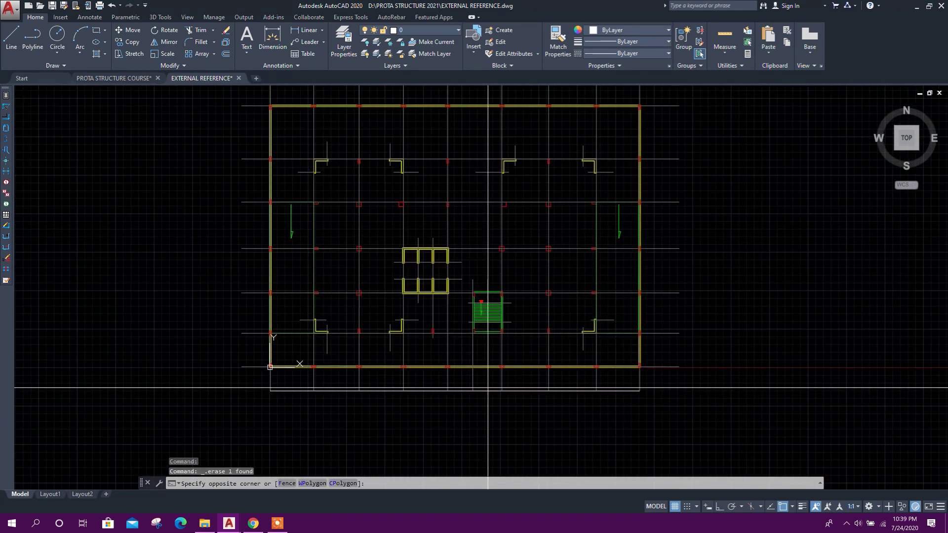
click(483, 402)
key(Delete)
scroll(170, 347, up, 2)
Step: Trim the protruding grid line ends along the plan's edges using crossing selections
click(170, 345)
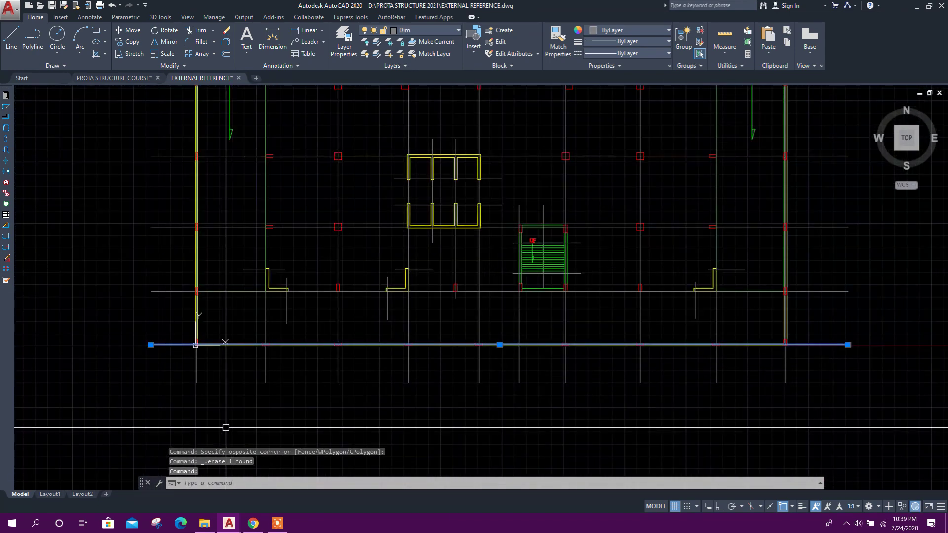
text(tr)
key(Return)
click(860, 414)
click(180, 363)
scroll(178, 364, up, 2)
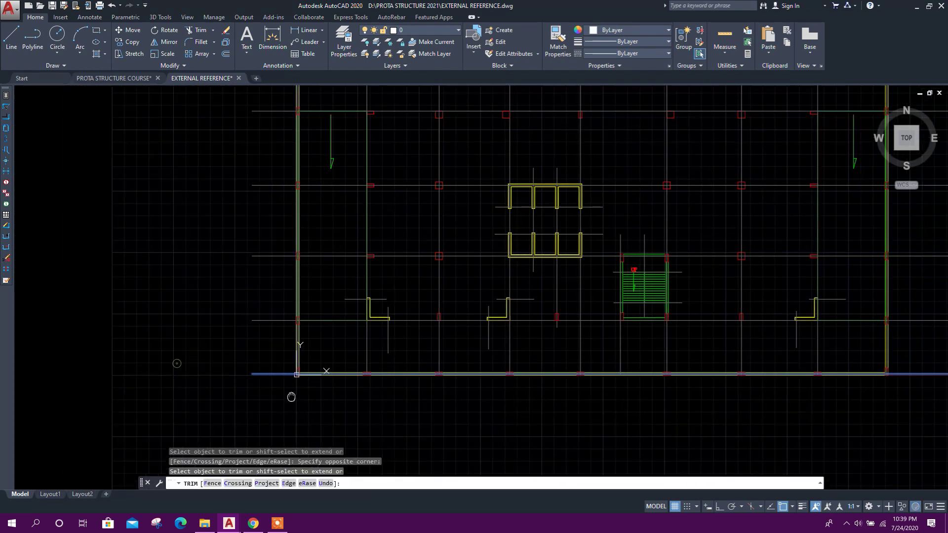
scroll(316, 383, up, 2)
scroll(318, 338, up, 2)
key(Escape)
scroll(319, 341, up, 2)
scroll(374, 349, down, 8)
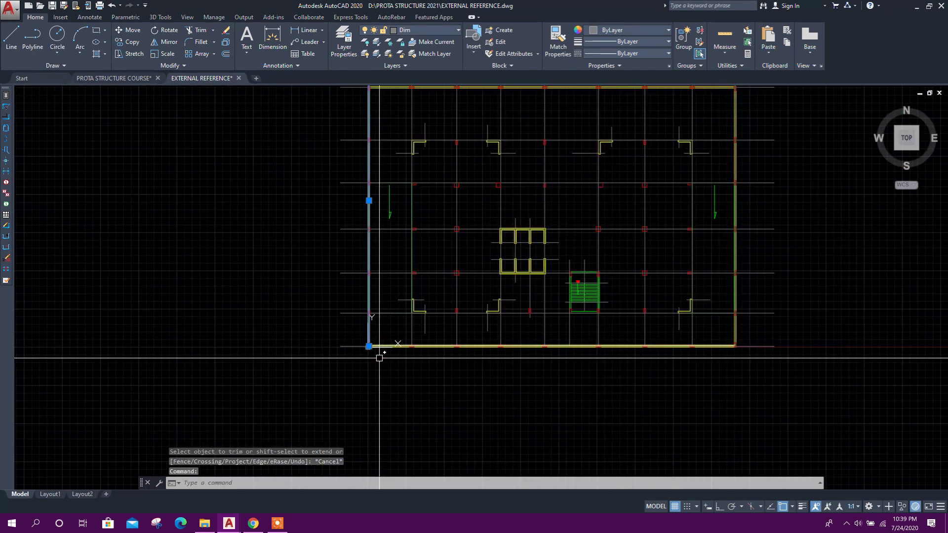
middle_drag(371, 390, 368, 413)
text(Tr)
key(Return)
click(341, 402)
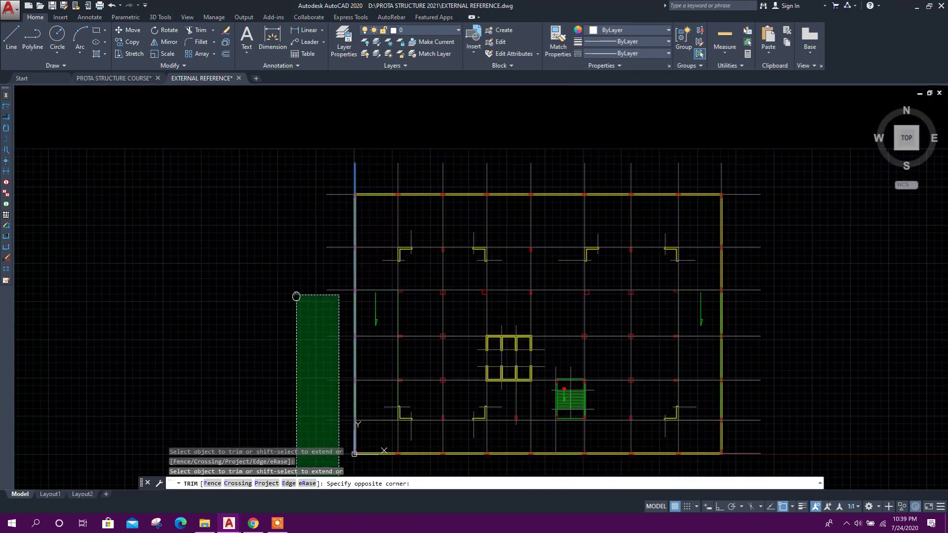
click(296, 297)
key(Escape)
scroll(274, 214, down, 4)
scroll(299, 238, up, 2)
middle_drag(301, 238, 320, 326)
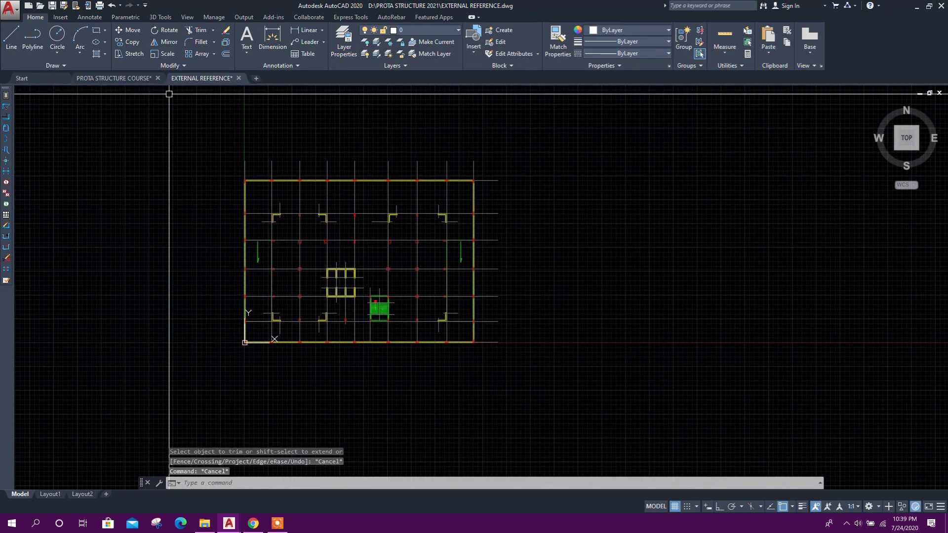
Step: Save the drawing, then choose AutoCAD 2013/LT2013 DXF as the Save As format
click(52, 6)
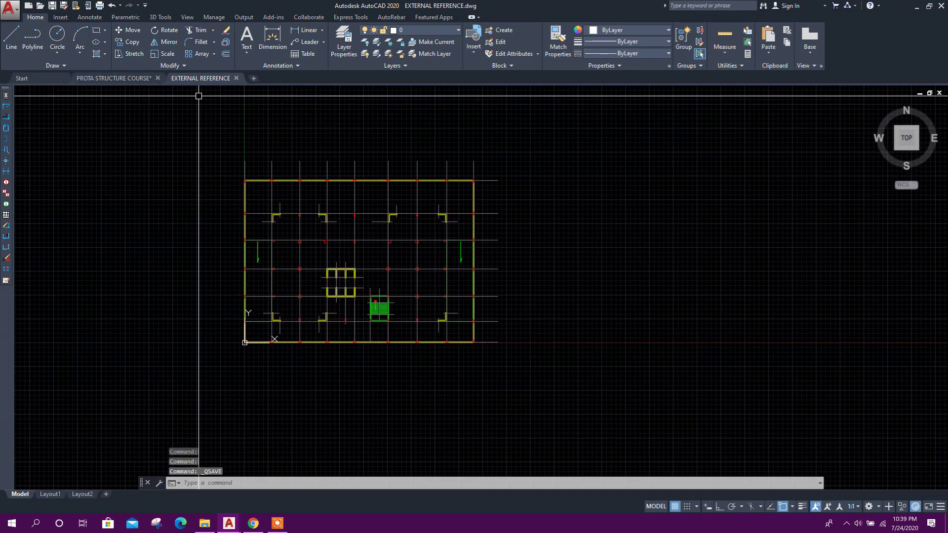
click(11, 10)
click(235, 170)
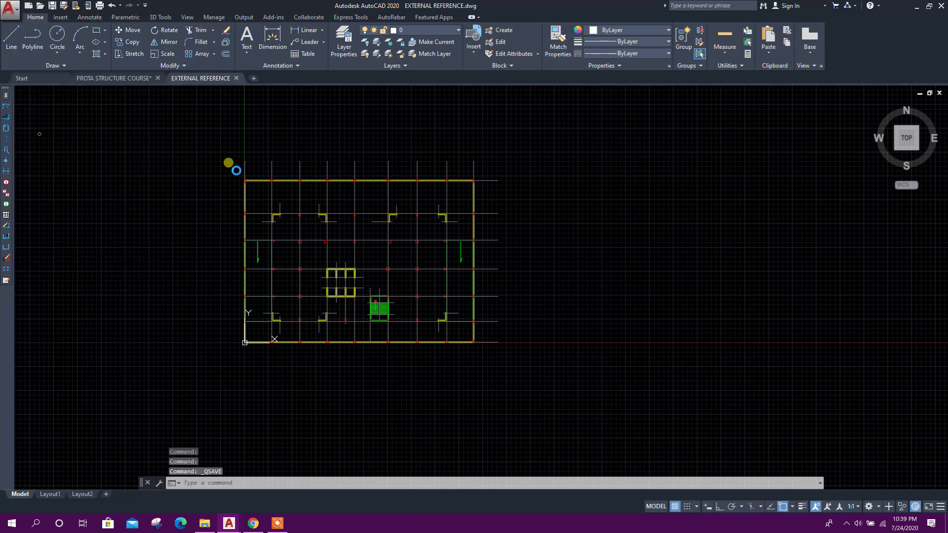
click(554, 298)
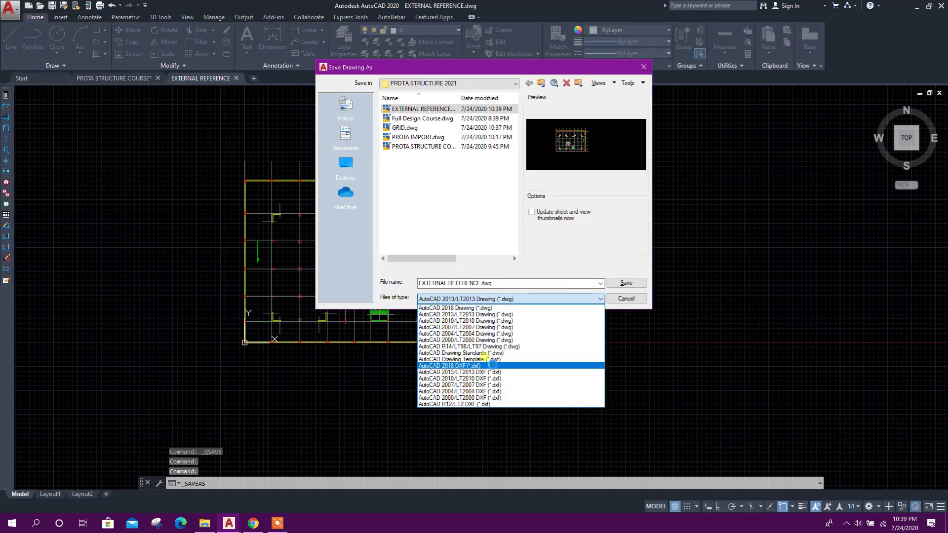
click(491, 366)
click(526, 299)
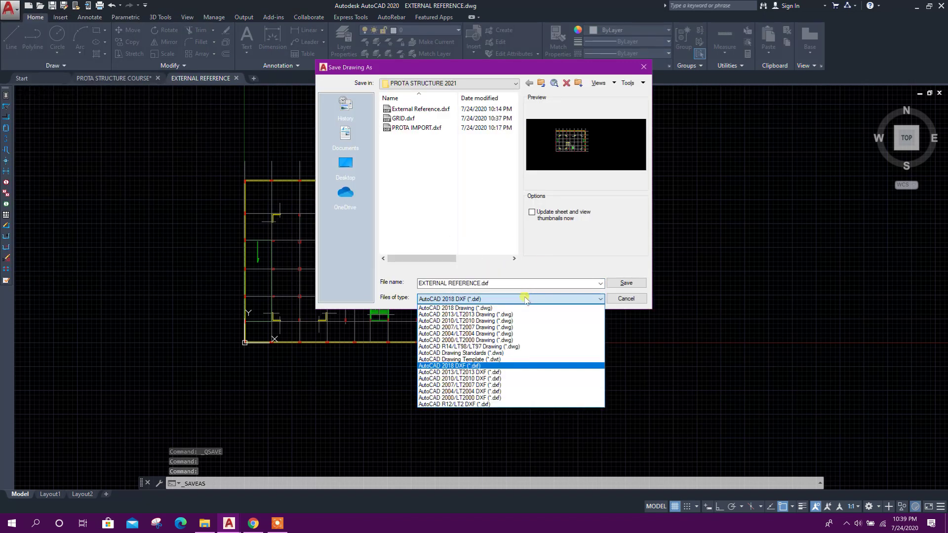
click(494, 372)
Step: Replace the existing EXTERNAL REFERENCE.dxf and close it without converting to 2018 format
click(626, 284)
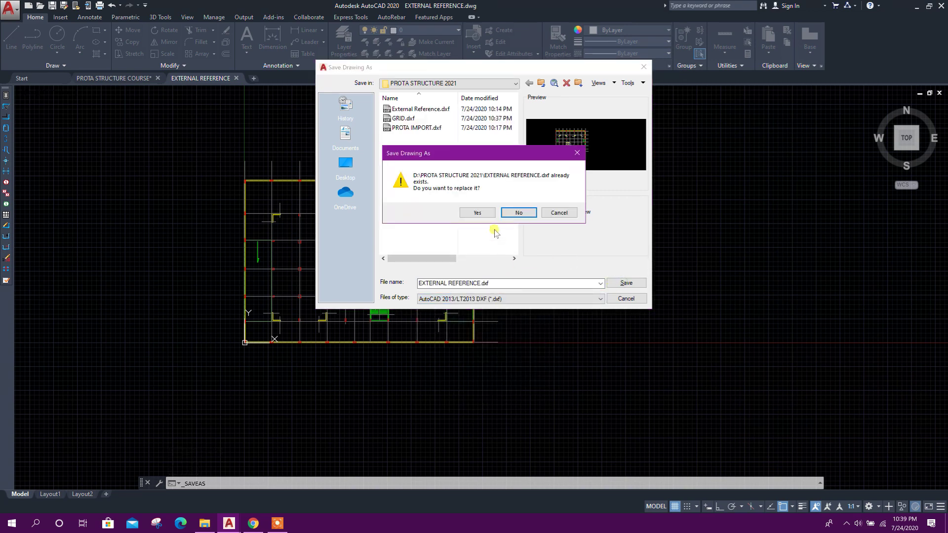
click(479, 215)
click(251, 78)
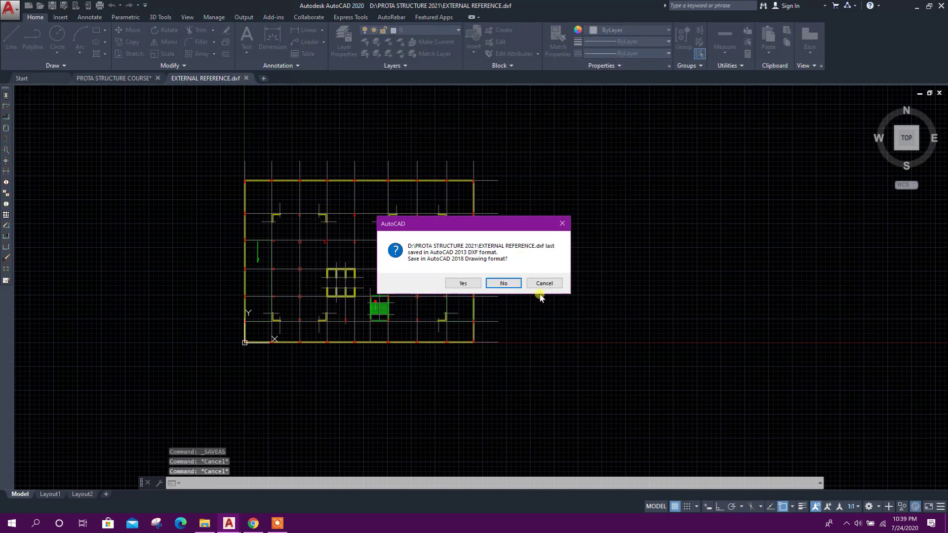
click(541, 288)
scroll(439, 286, down, 4)
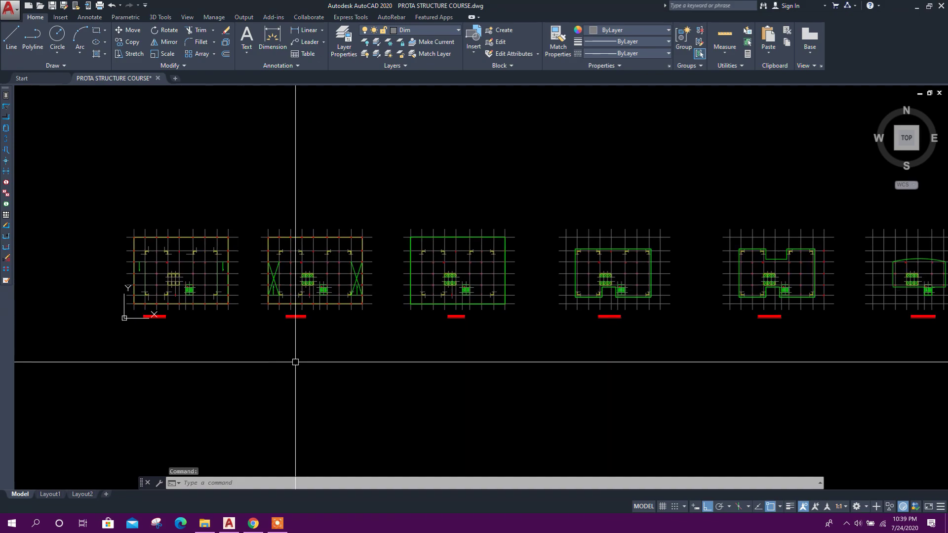
Step: Show the desktop and run the ProtaStructure 2021 shortcut as administrator
click(911, 7)
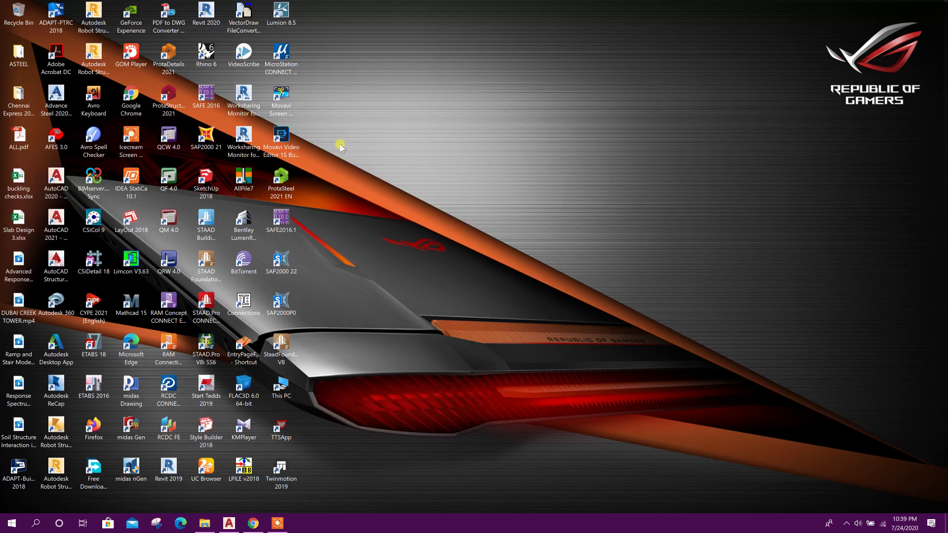
right_click(176, 99)
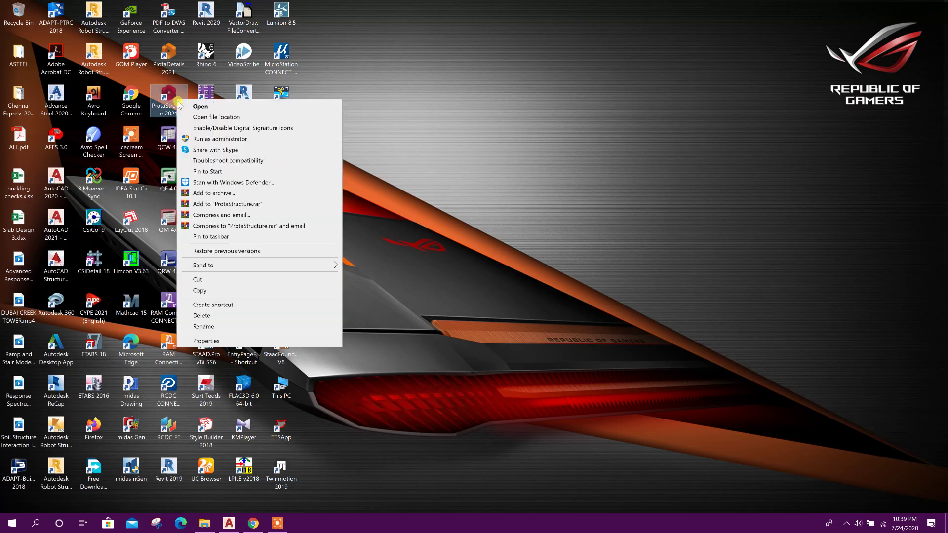
click(199, 138)
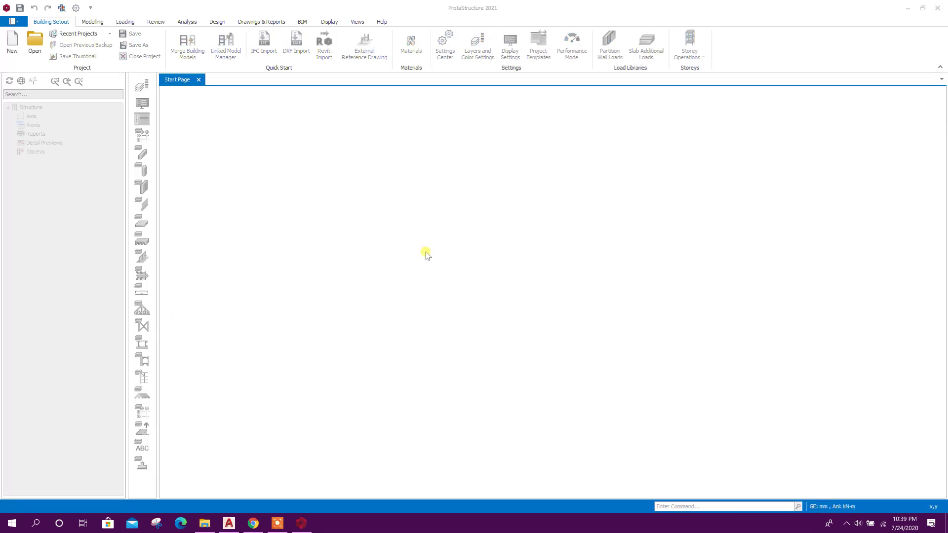
Step: Create project code Commercial_Building from the Thailand (ACI318, IBC) template
click(325, 113)
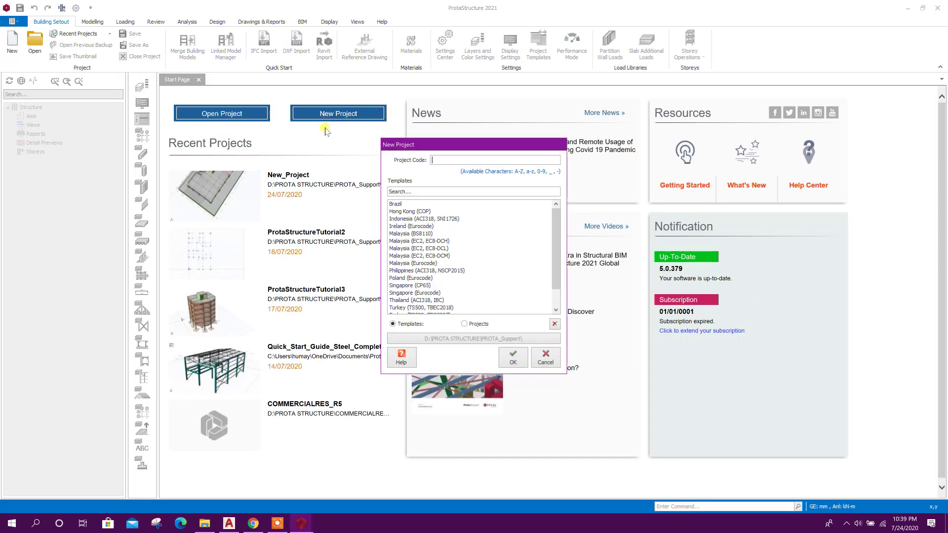
click(443, 160)
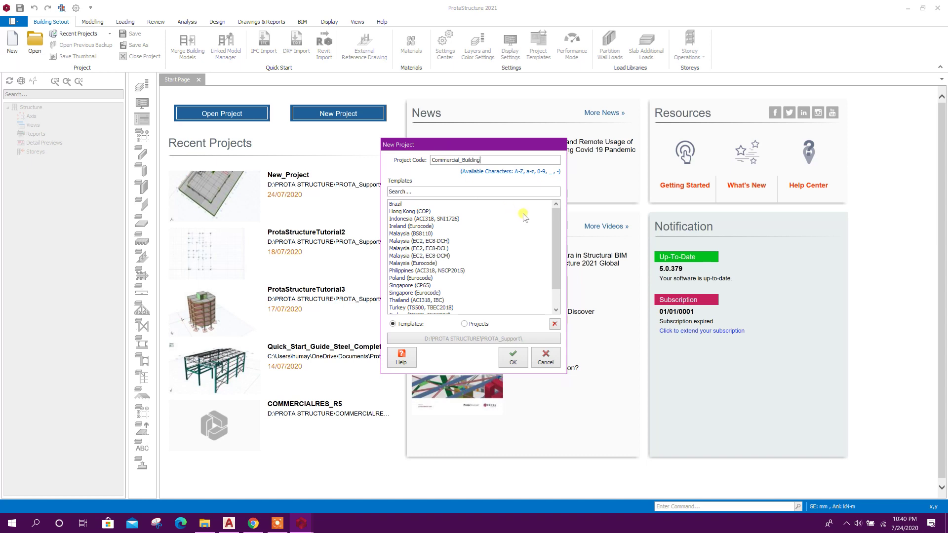
text(Commercial_Building)
scroll(538, 235, down, 1)
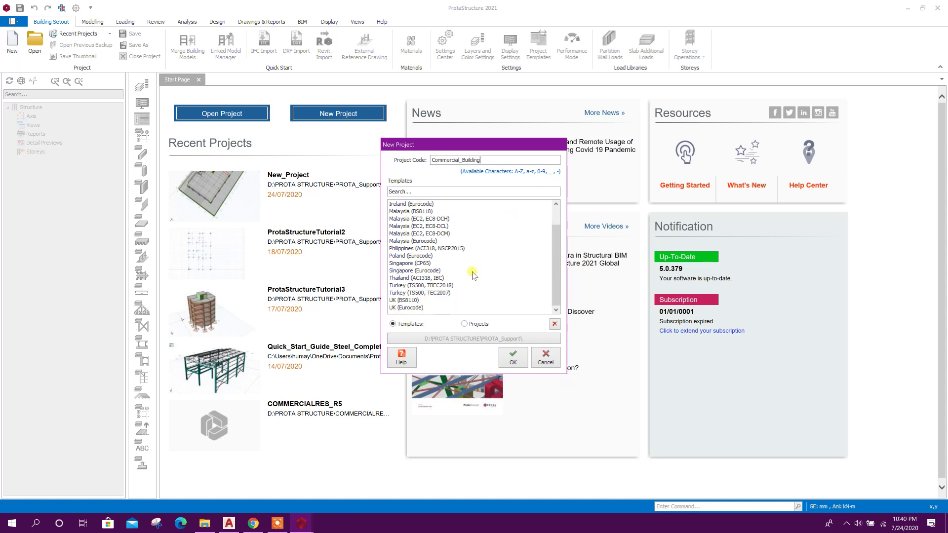
click(440, 279)
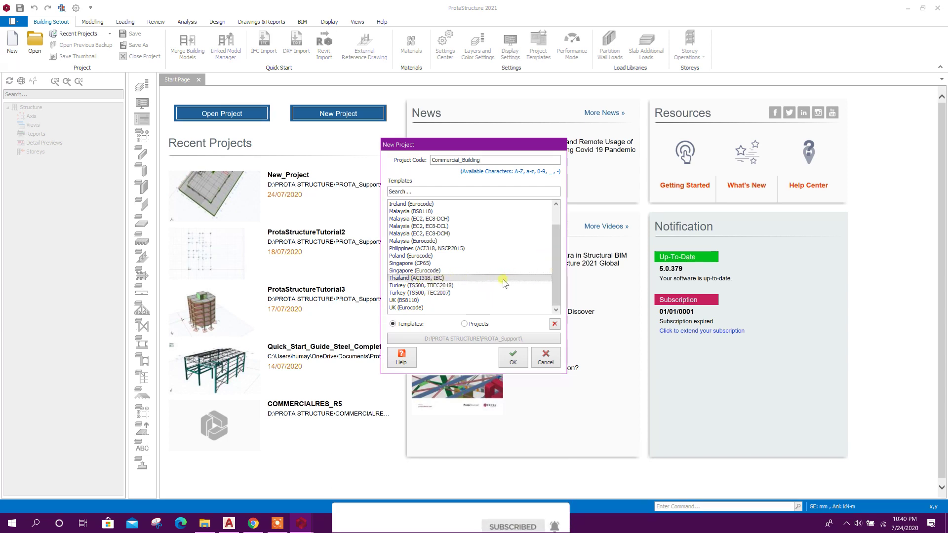
click(512, 359)
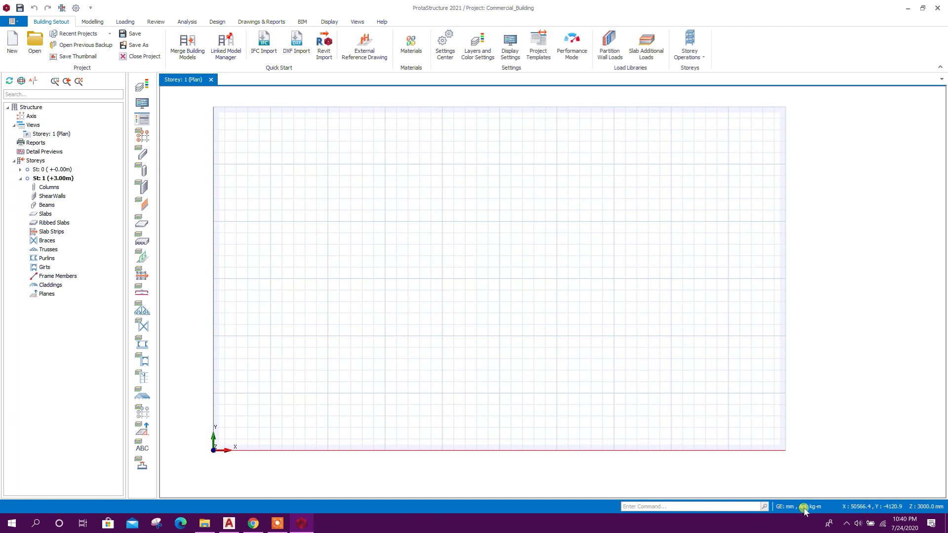
Step: Load the SI (kN-m) unit system defaults in Unit and Format and accept them
mouse_move(805, 506)
click(813, 508)
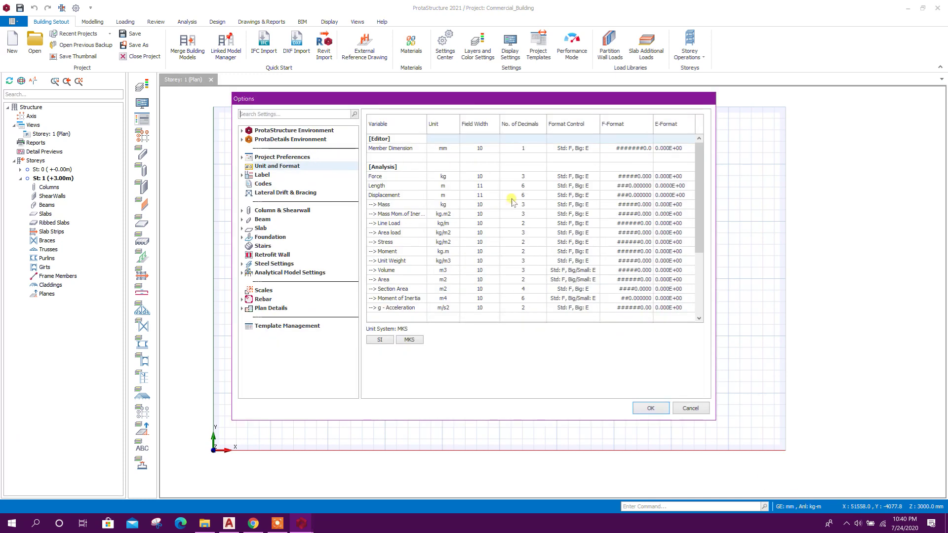
click(380, 340)
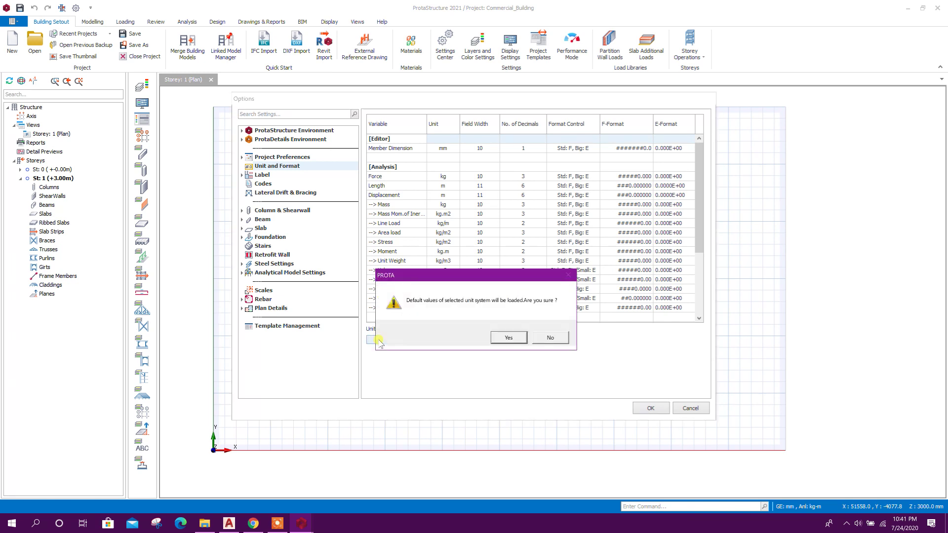
click(509, 338)
click(649, 408)
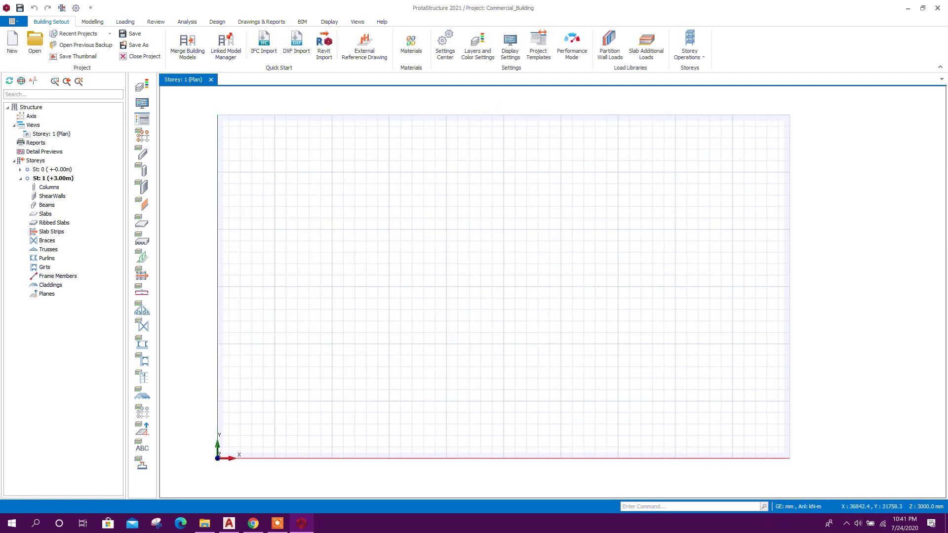
Step: Edit storey 1 to a 4000 mm height with the description BaseRoof
click(703, 53)
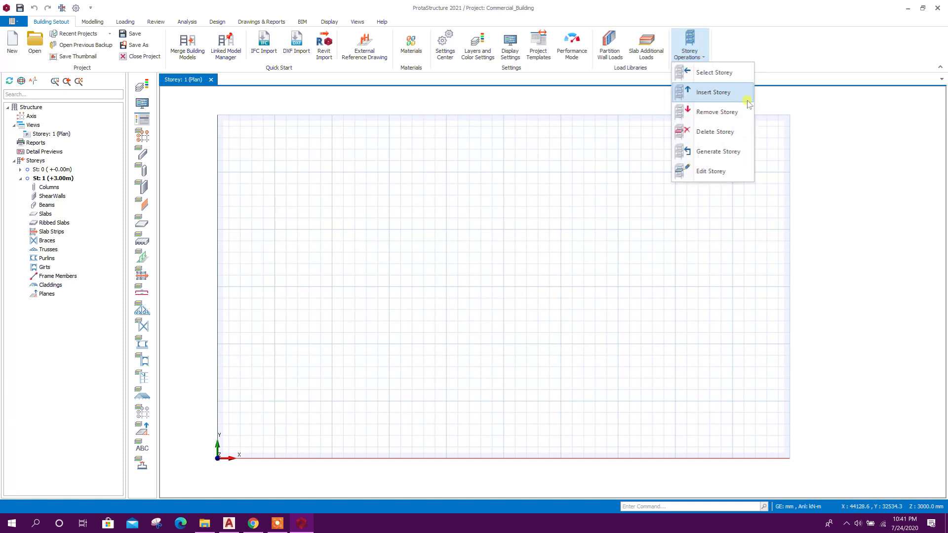
click(726, 164)
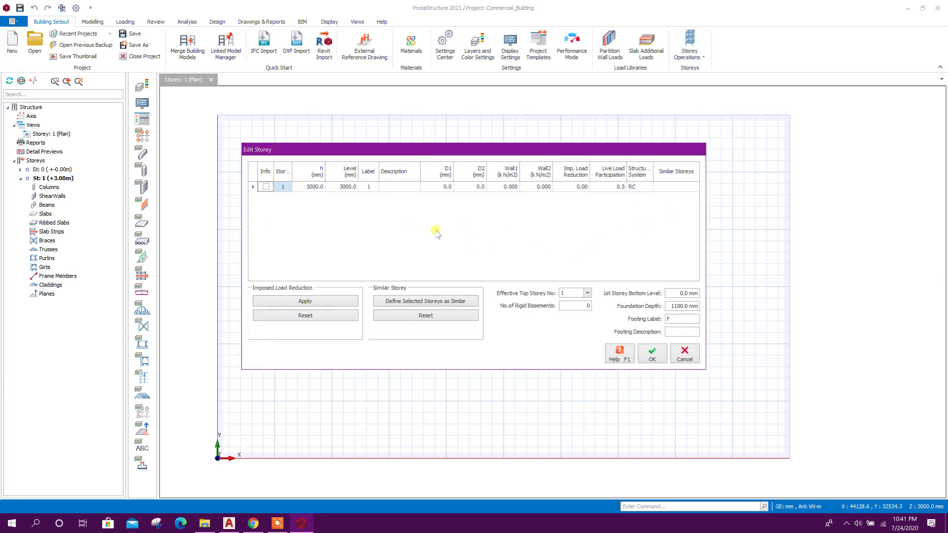
click(321, 188)
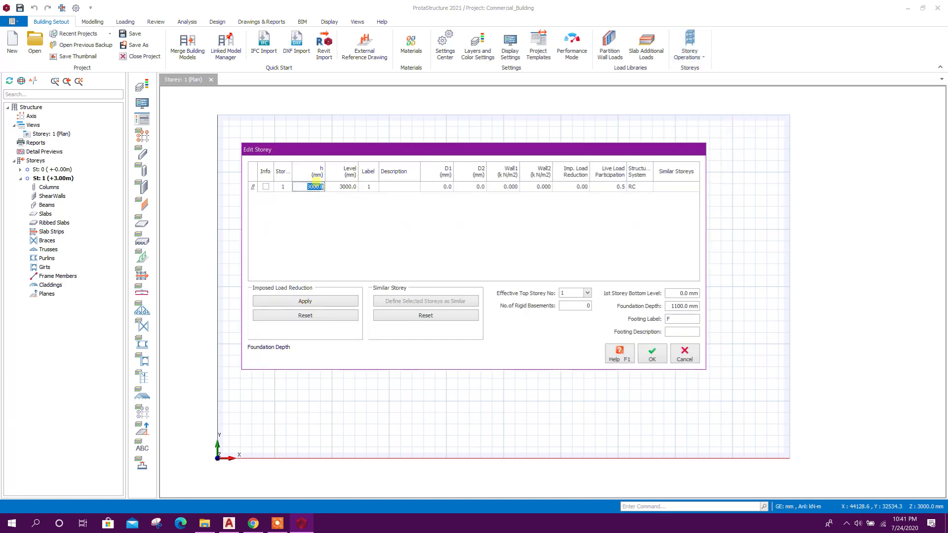
click(320, 187)
text(4000)
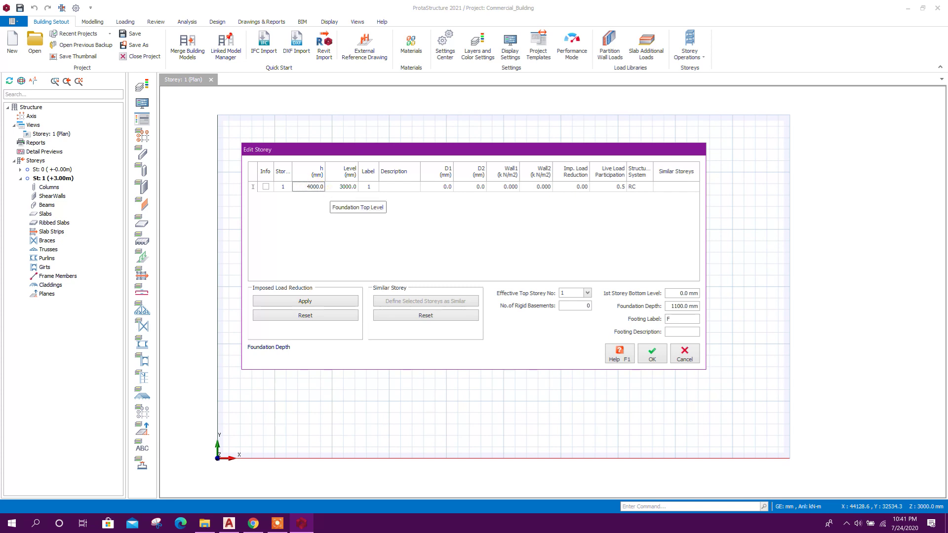
click(388, 187)
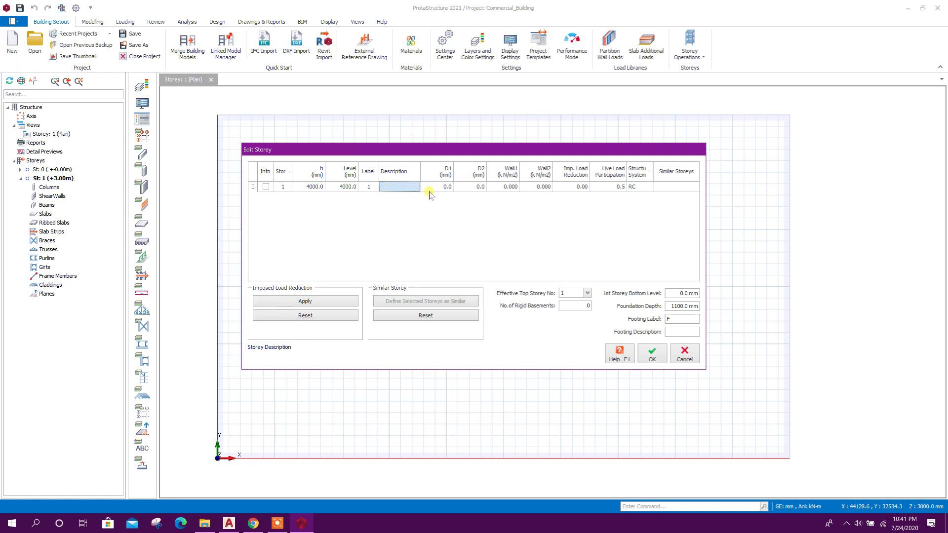
click(398, 185)
text(BaseRoof)
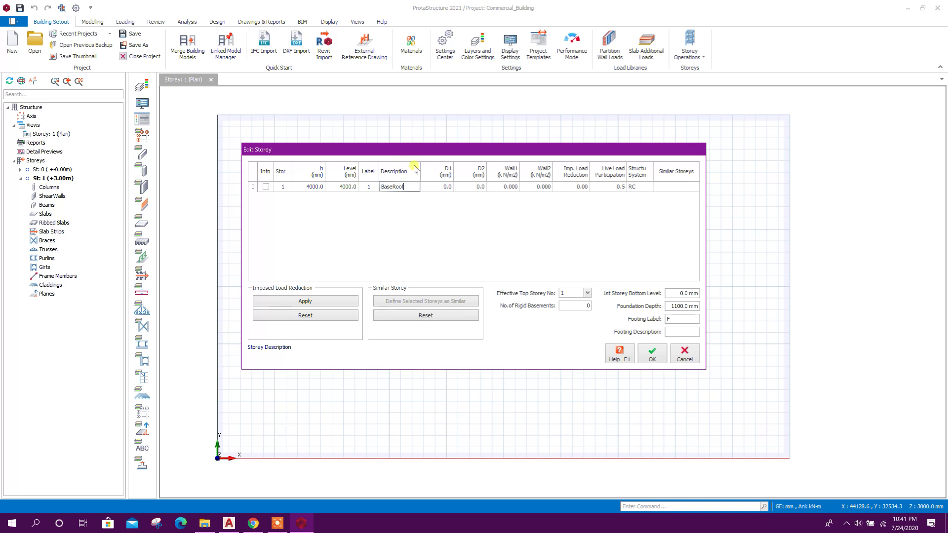
click(650, 352)
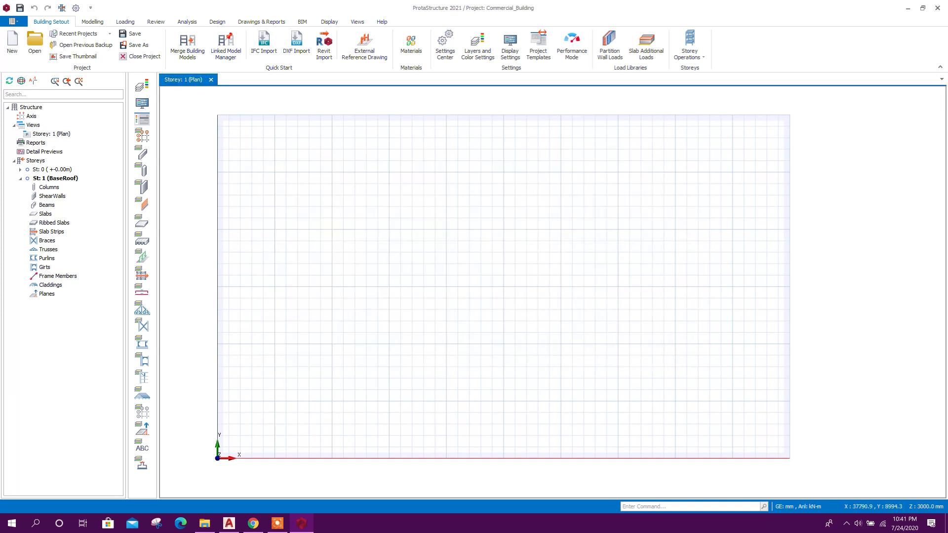
Step: Load GRID.dxf into the DXF Import dialog
click(297, 46)
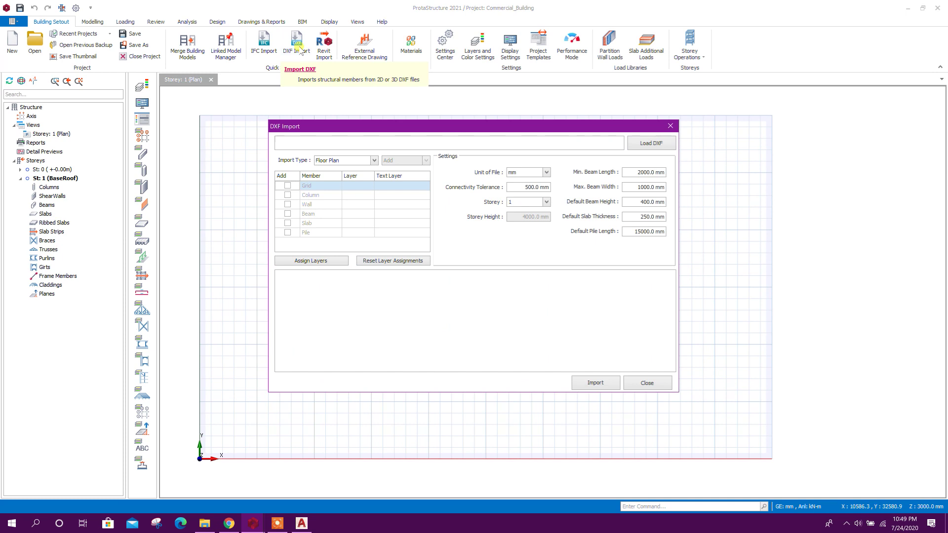
click(629, 148)
click(650, 204)
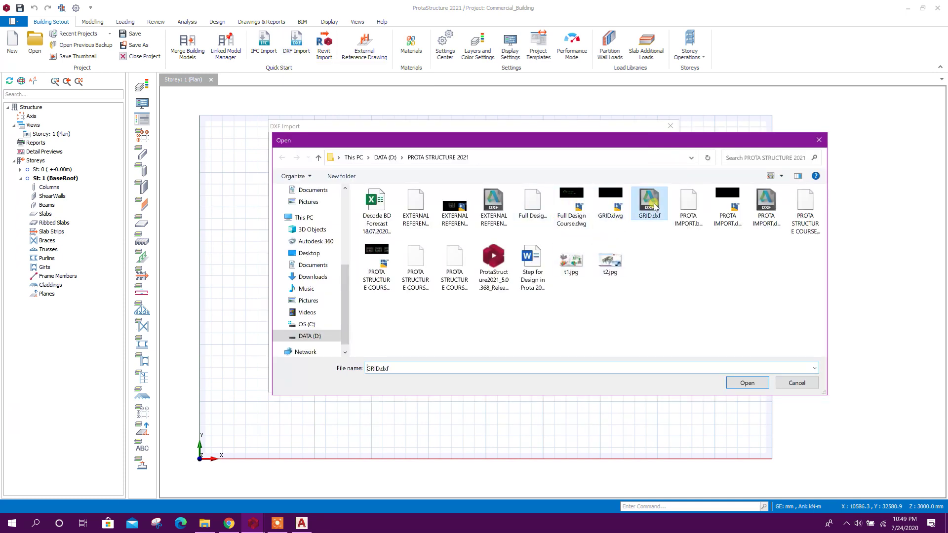
click(745, 383)
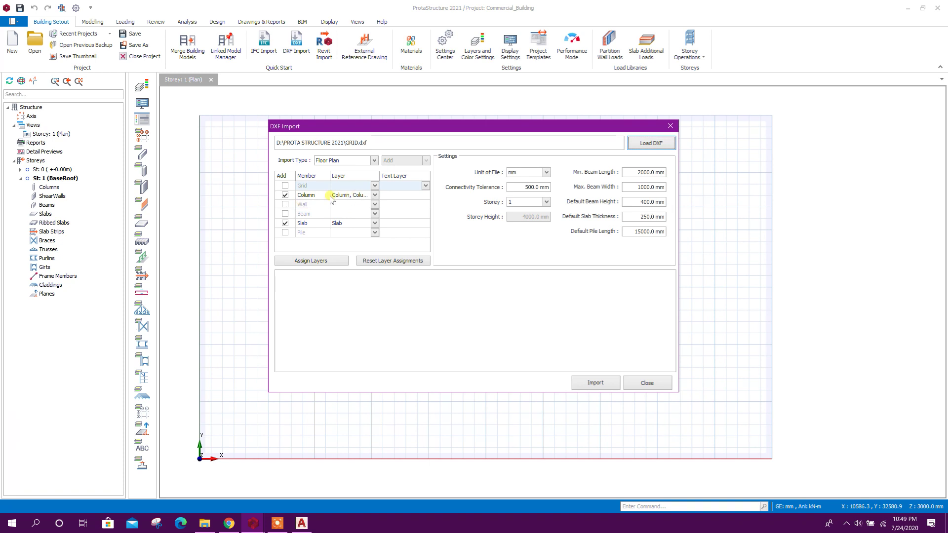
Step: Import grid lines from the Dim layer only, excluding columns and slabs
click(375, 186)
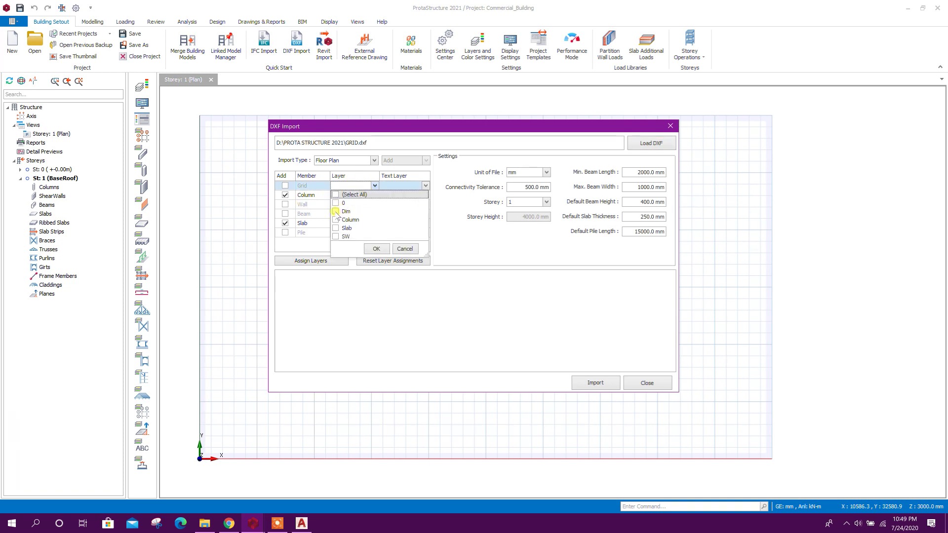
click(377, 249)
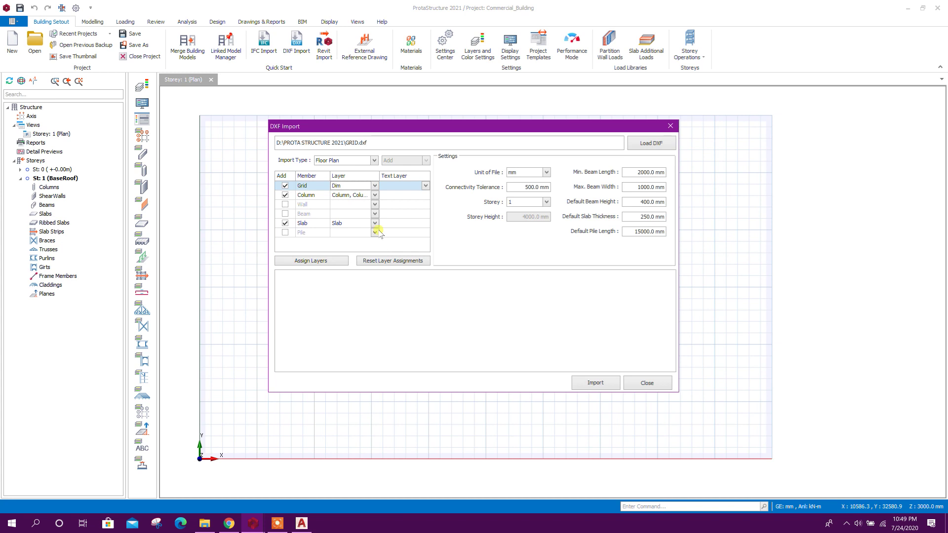
click(285, 194)
click(284, 222)
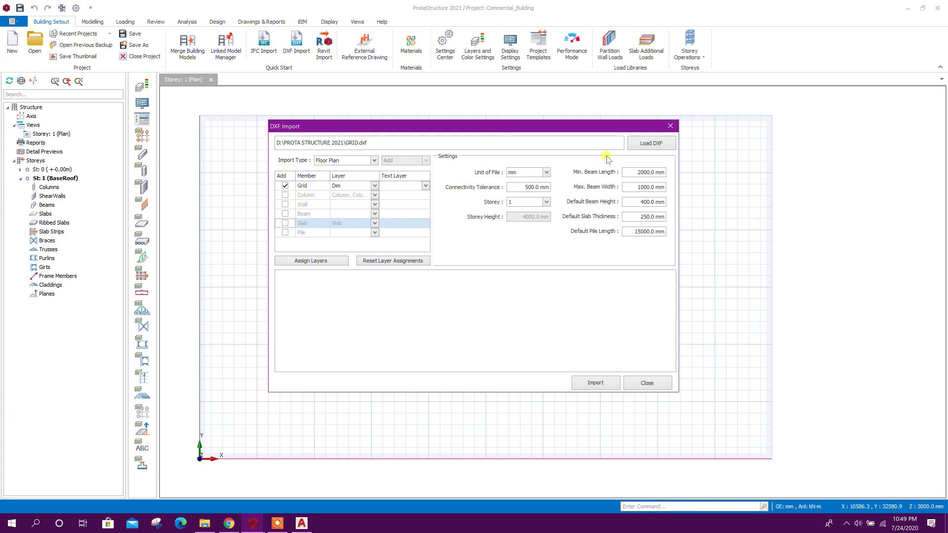
click(599, 383)
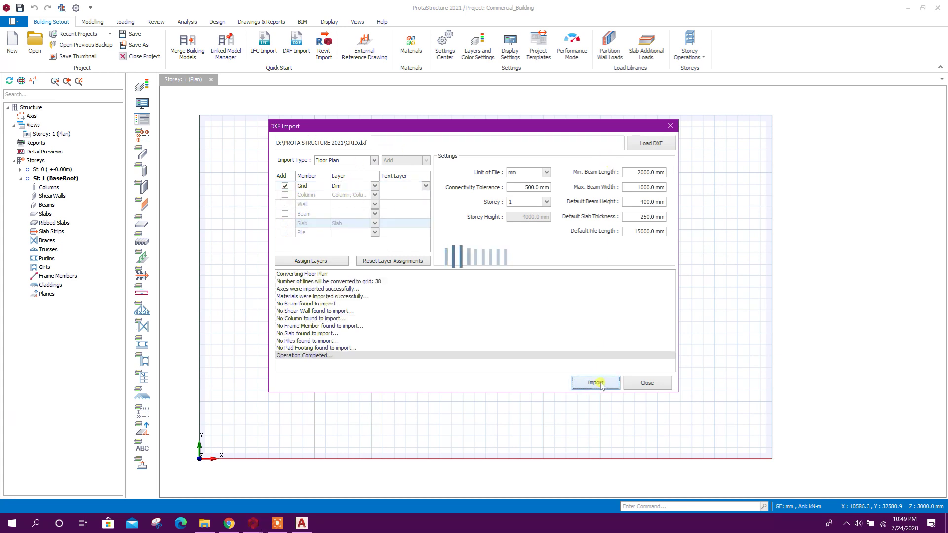
click(629, 382)
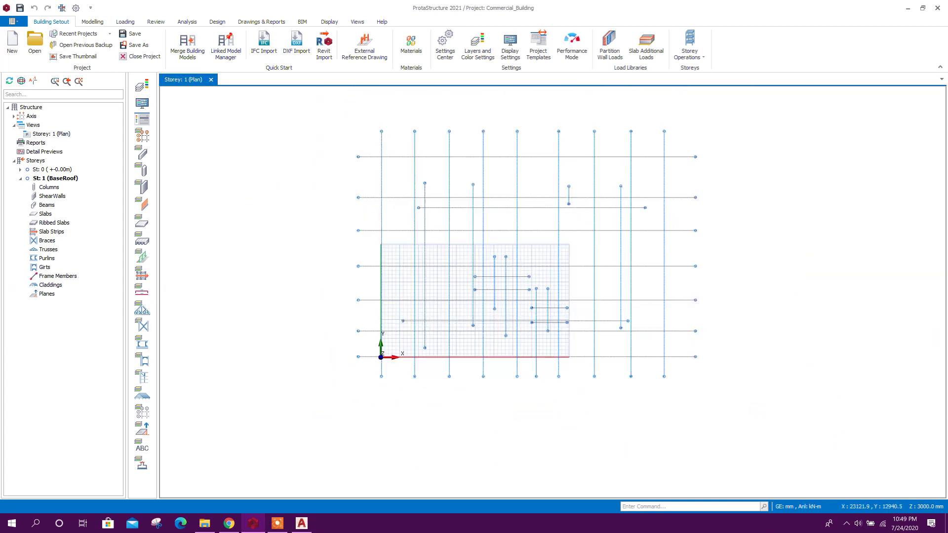
scroll(497, 286, up, 3)
scroll(382, 333, down, 1)
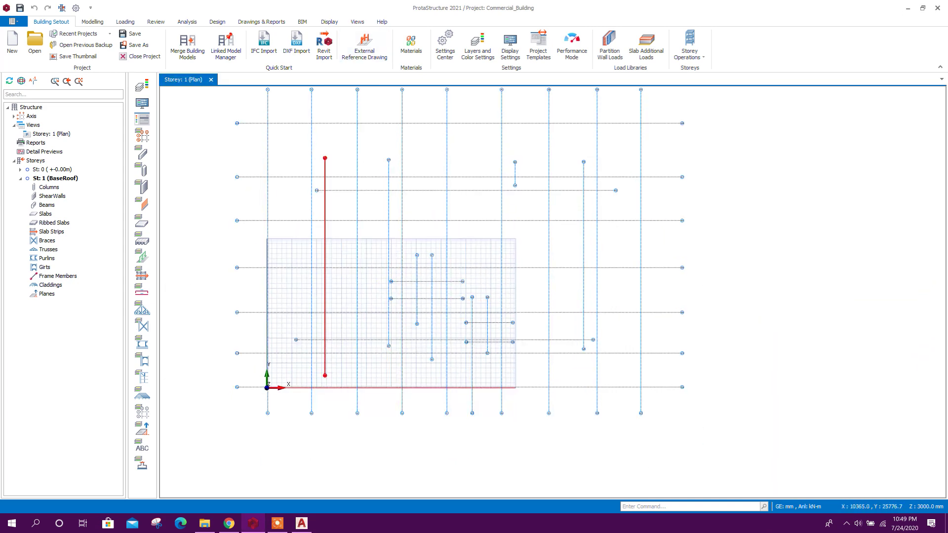
click(368, 53)
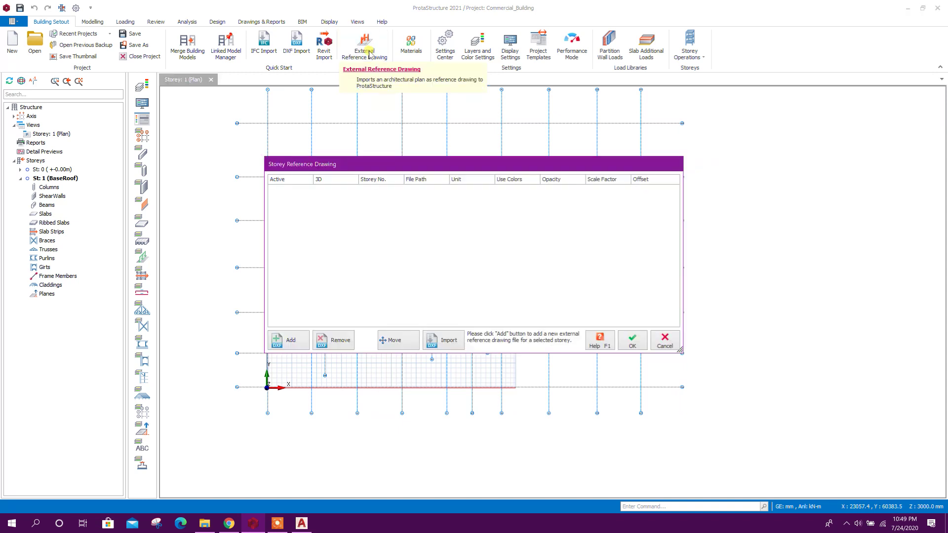
Step: Load EXTERNAL REFERENCE.dxf as Storey 1's active reference drawing over the grid
click(289, 338)
click(372, 248)
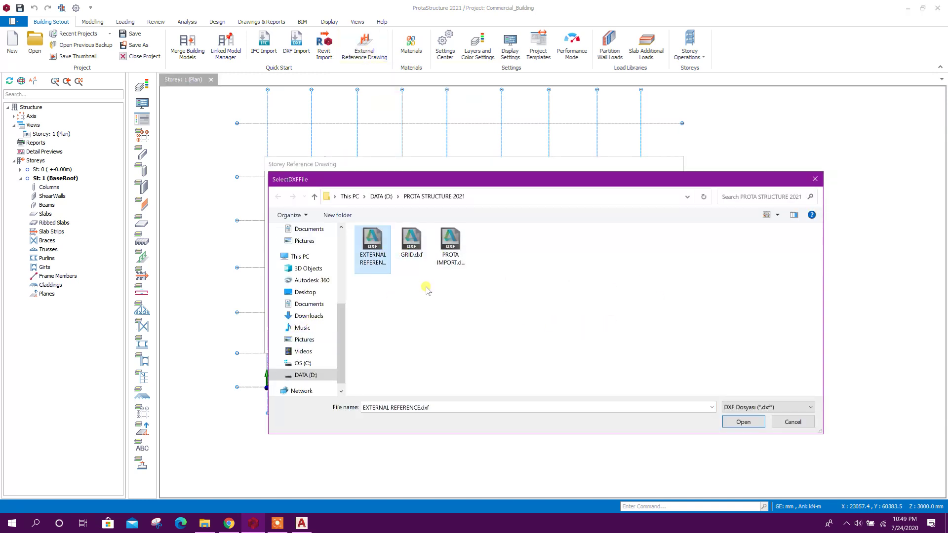
click(746, 422)
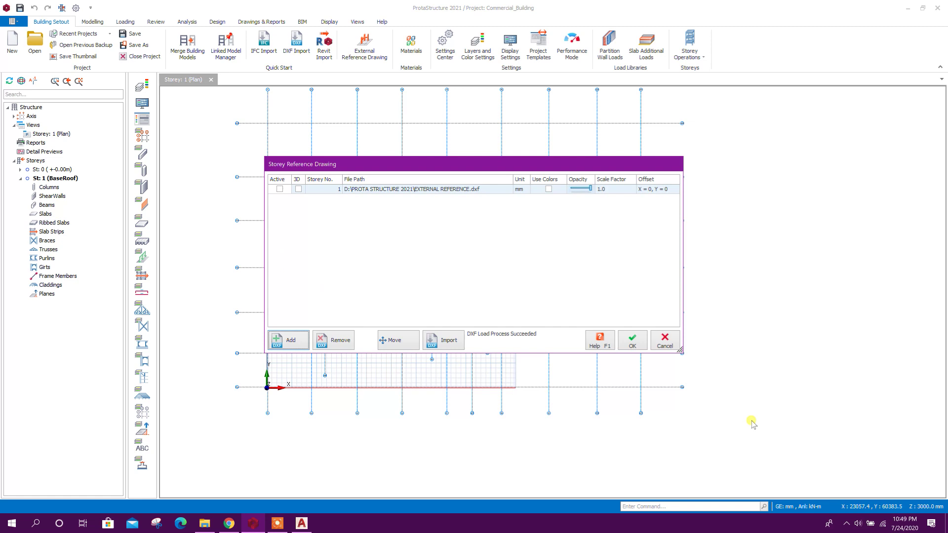
click(279, 190)
click(631, 344)
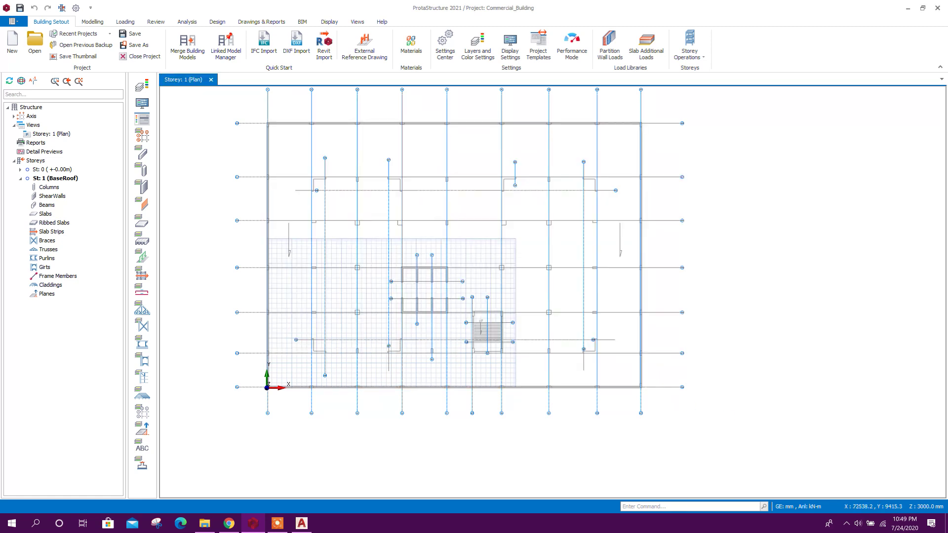
scroll(303, 200, up, 5)
scroll(285, 210, up, 2)
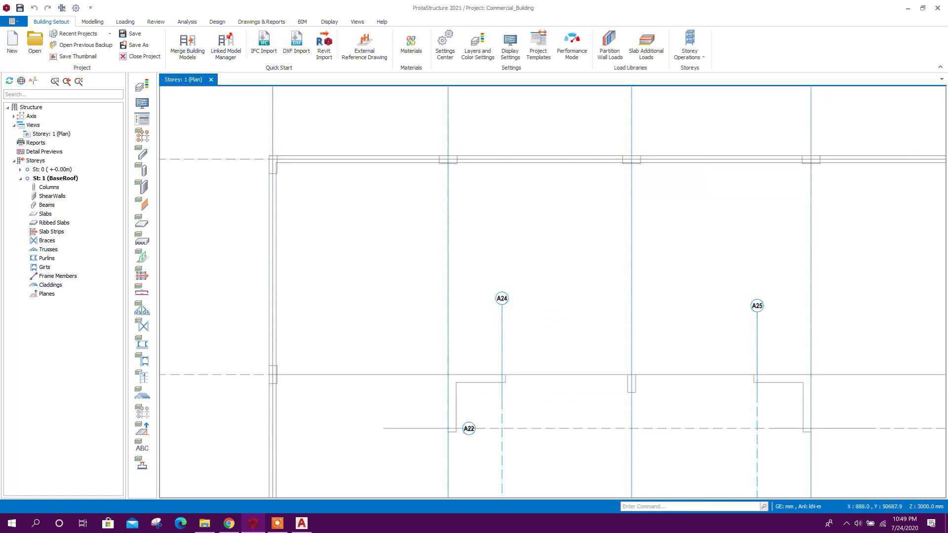
scroll(551, 292, down, 5)
scroll(741, 259, up, 1)
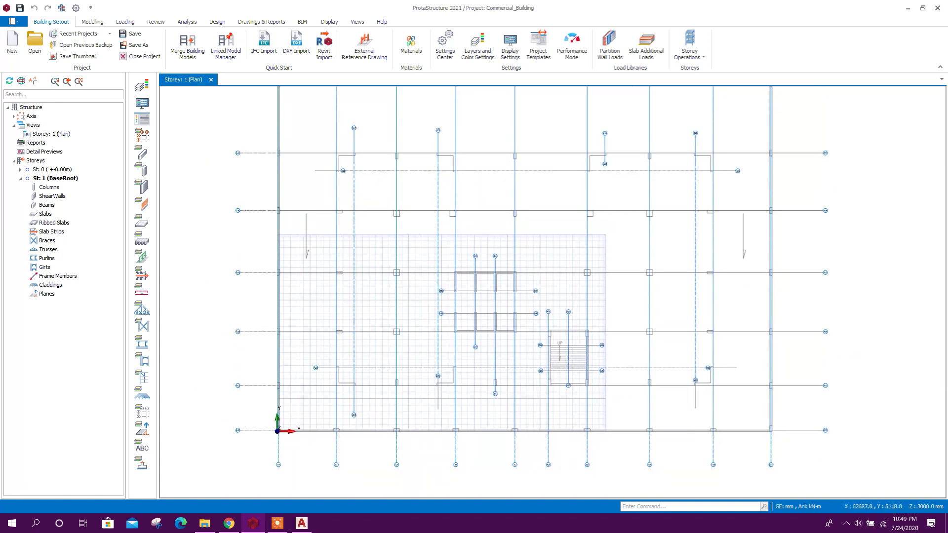
scroll(740, 259, up, 2)
scroll(748, 407, down, 2)
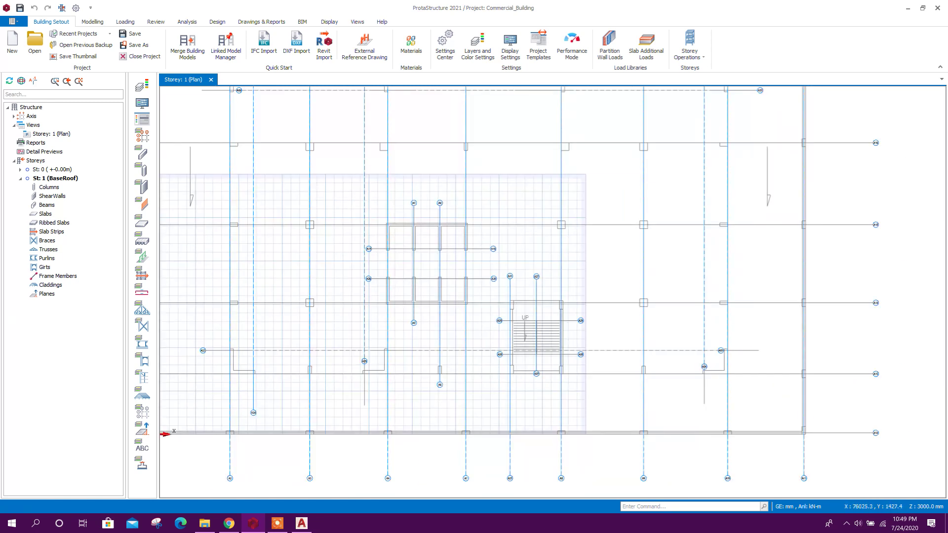
scroll(741, 371, down, 2)
scroll(666, 326, up, 1)
scroll(667, 326, up, 1)
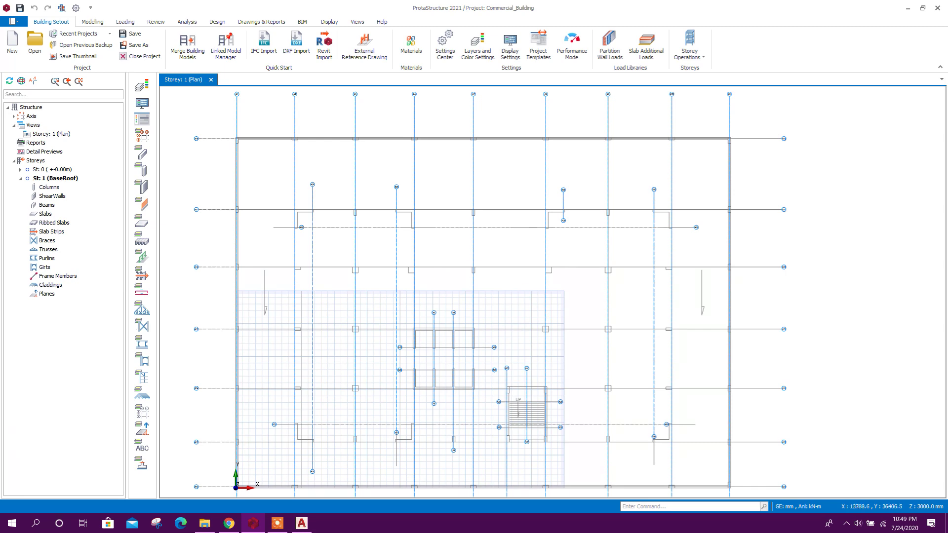
Step: Delete stray axis A22, a short vertical axis, a short segment and axis A23
middle_drag(502, 292, 533, 278)
scroll(350, 225, up, 1)
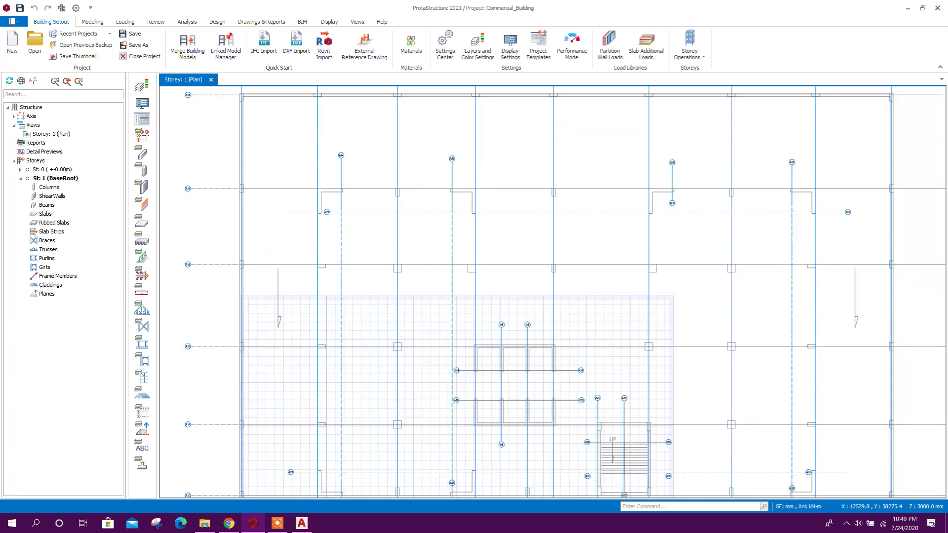
click(355, 212)
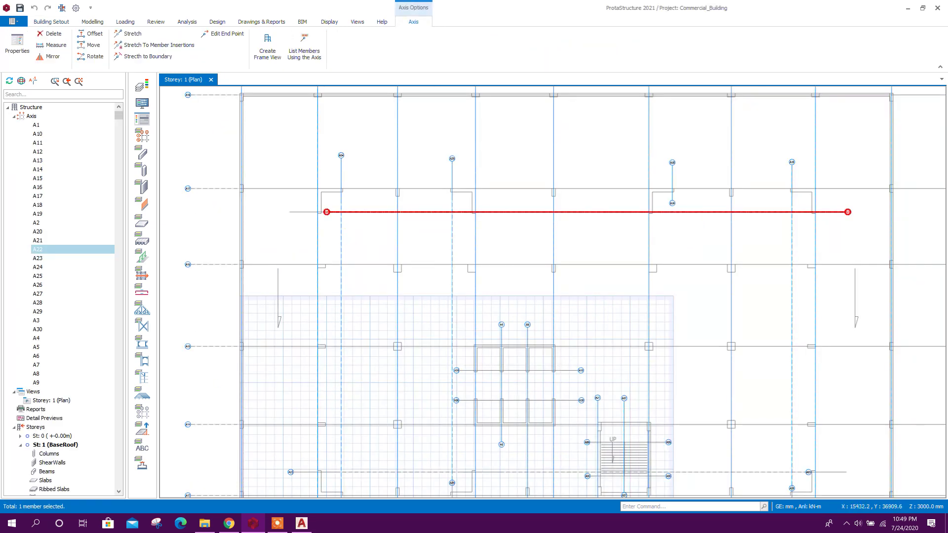
key(Delete)
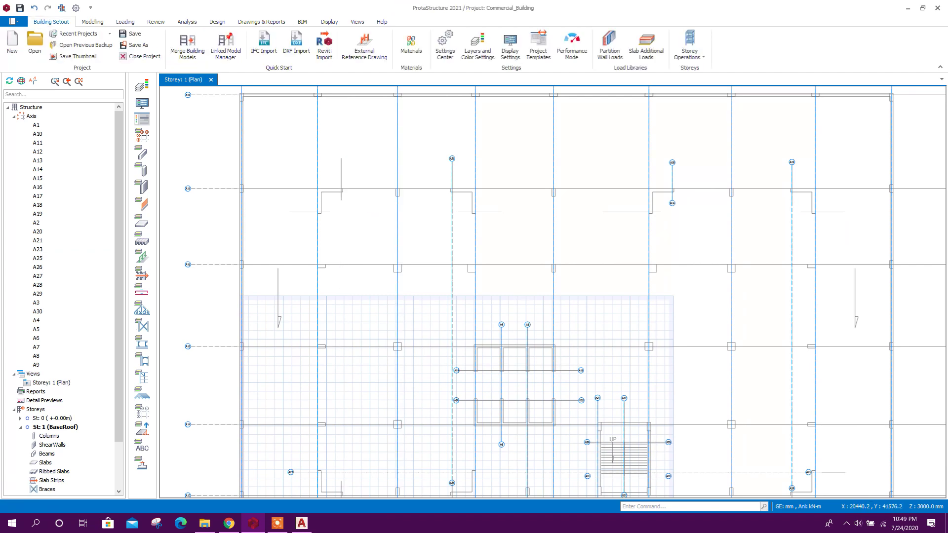
click(452, 244)
key(Delete)
middle_drag(626, 260, 548, 249)
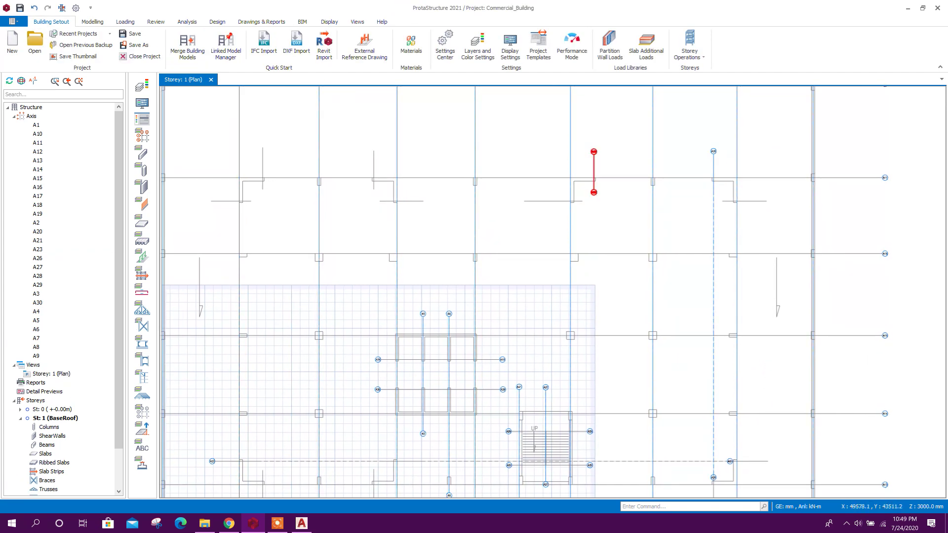
key(Delete)
scroll(629, 254, down, 2)
scroll(629, 254, down, 2)
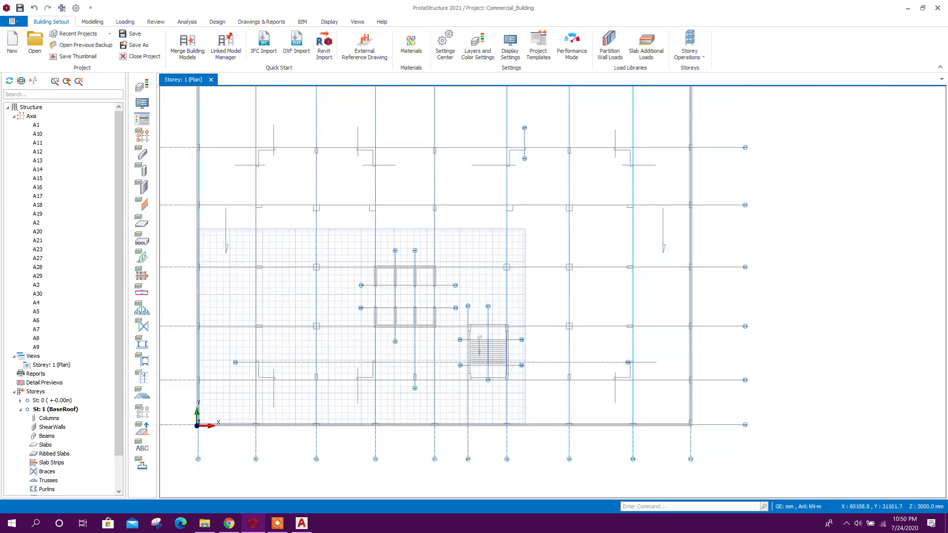
scroll(628, 362, up, 2)
click(629, 356)
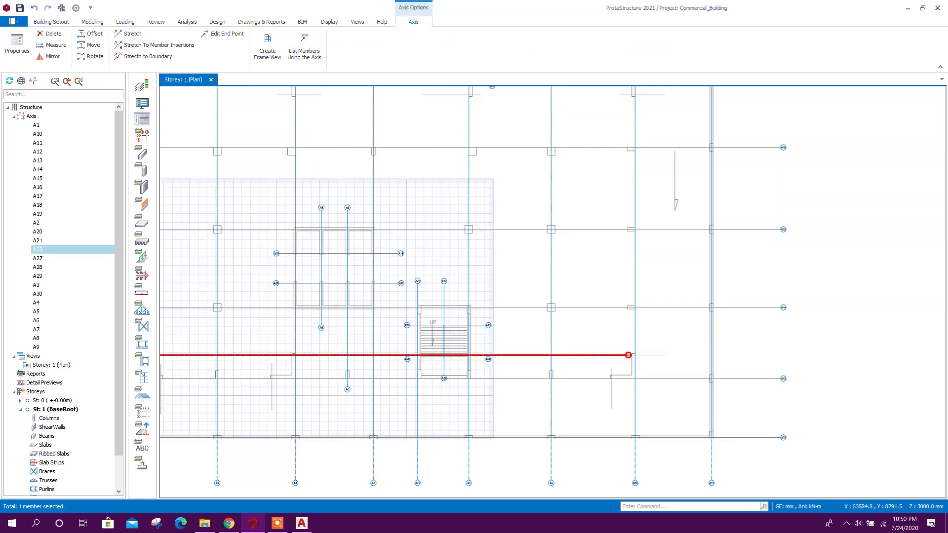
key(Delete)
scroll(628, 356, down, 1)
scroll(628, 355, down, 2)
scroll(338, 180, up, 2)
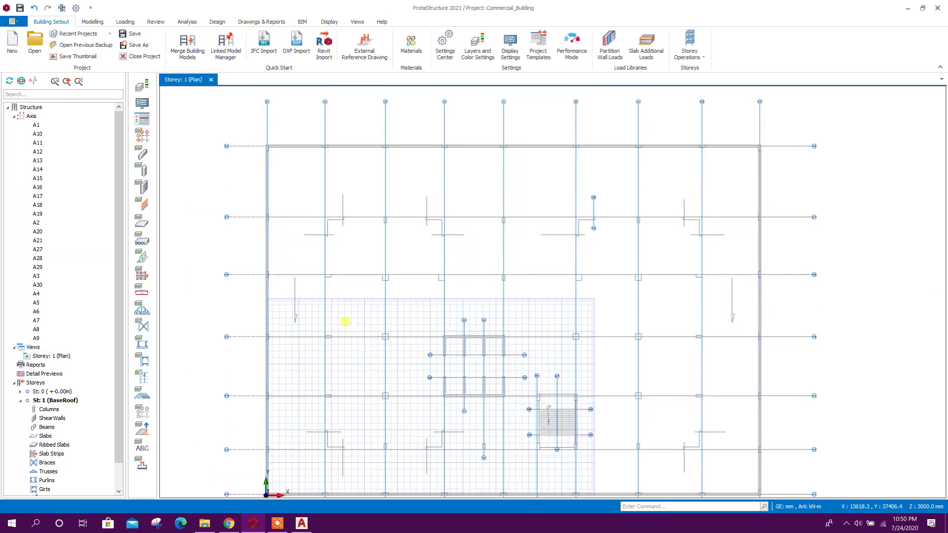
scroll(338, 179, up, 3)
Step: Draw short grid axes A, B and C along the upper wall edges
click(93, 22)
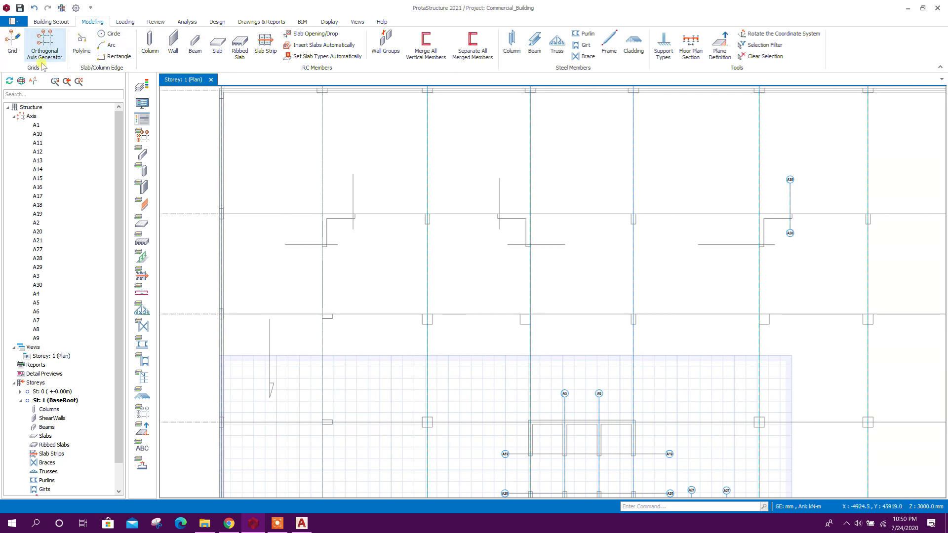
click(12, 44)
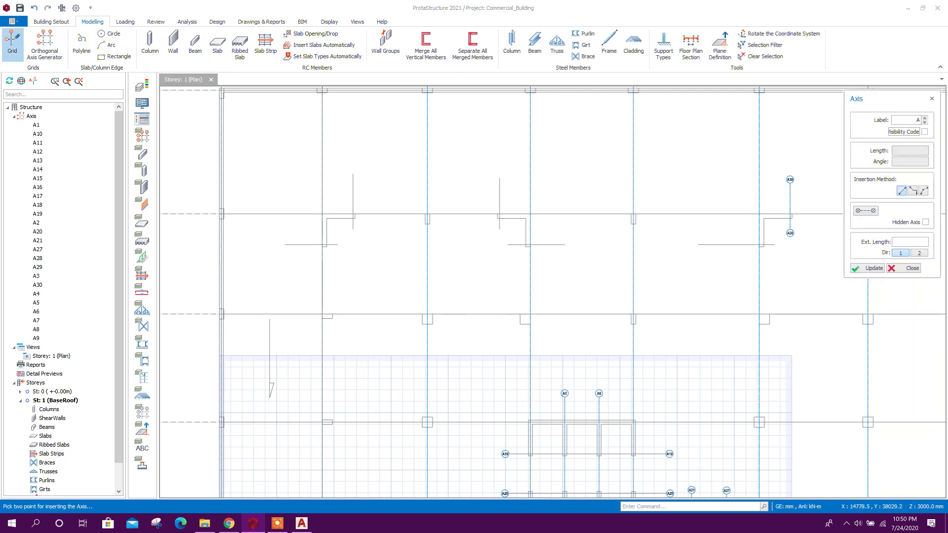
scroll(256, 264, up, 1)
scroll(255, 264, up, 1)
click(288, 240)
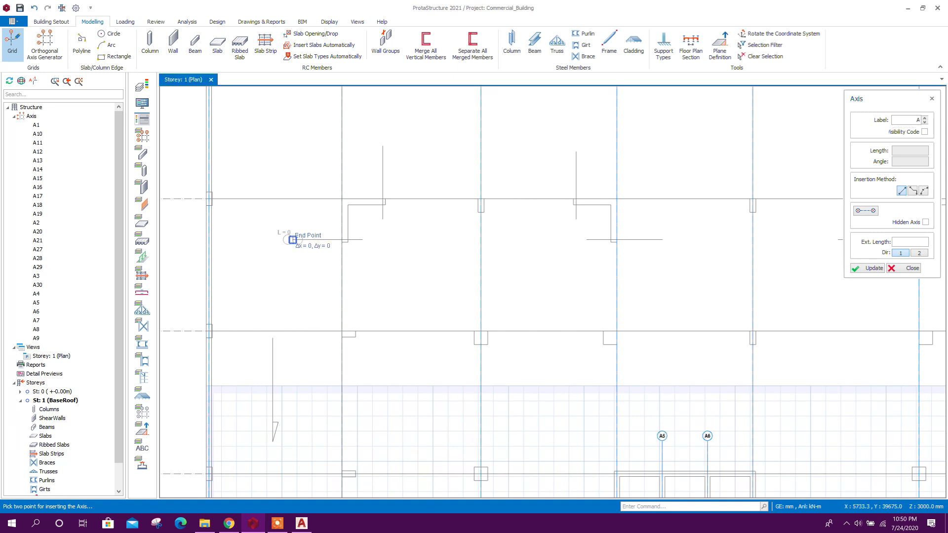
click(362, 240)
click(382, 219)
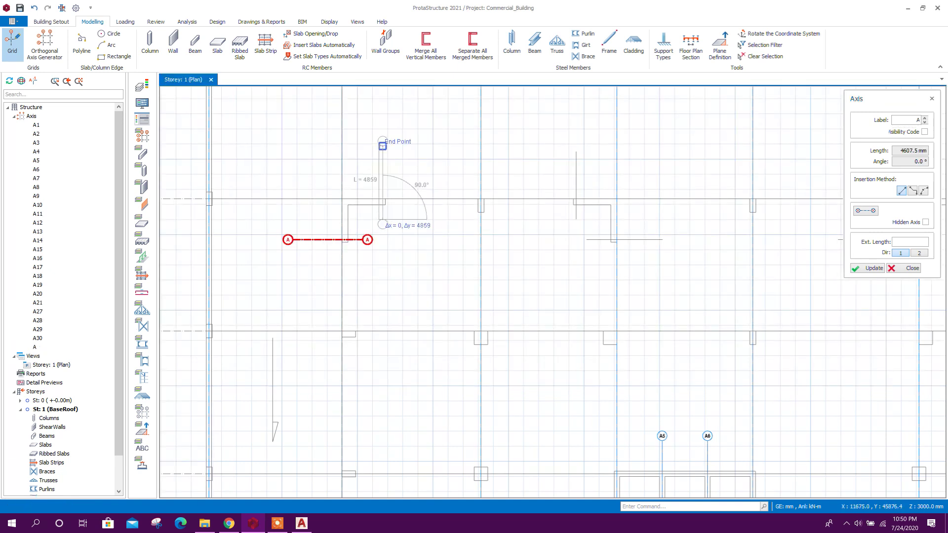
click(382, 144)
scroll(383, 253, down, 1)
scroll(484, 244, up, 2)
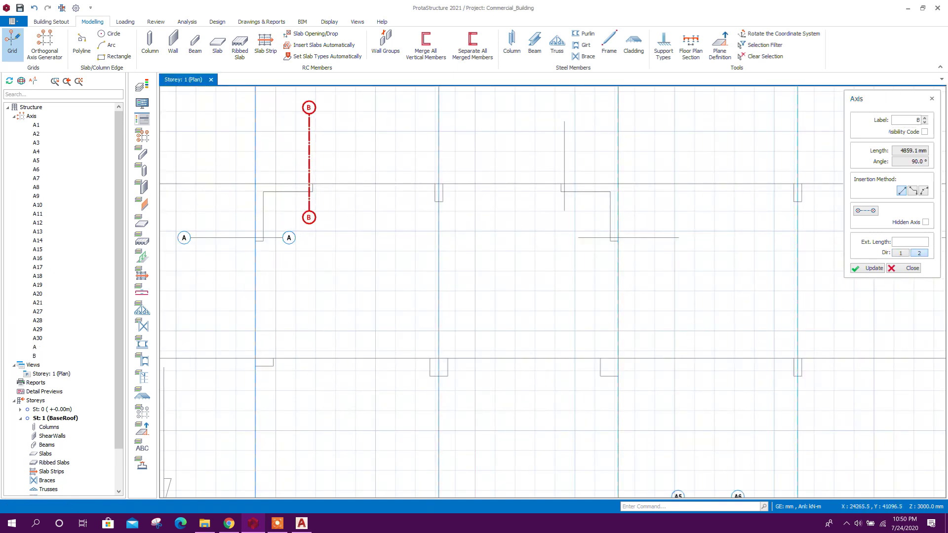
click(564, 217)
click(565, 116)
scroll(353, 271, down, 2)
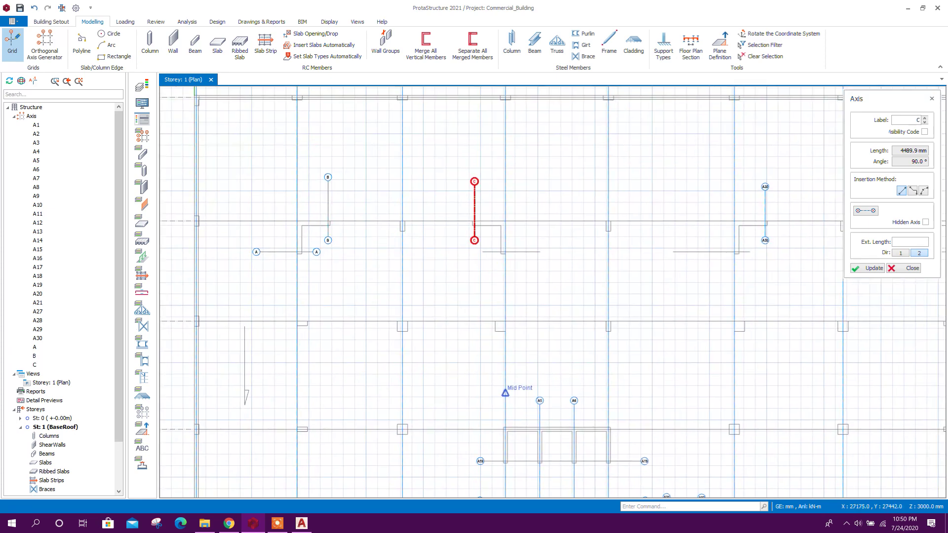
scroll(506, 264, up, 2)
Step: Draw grid axes D and E horizontally and F vertically around the core walls
click(465, 243)
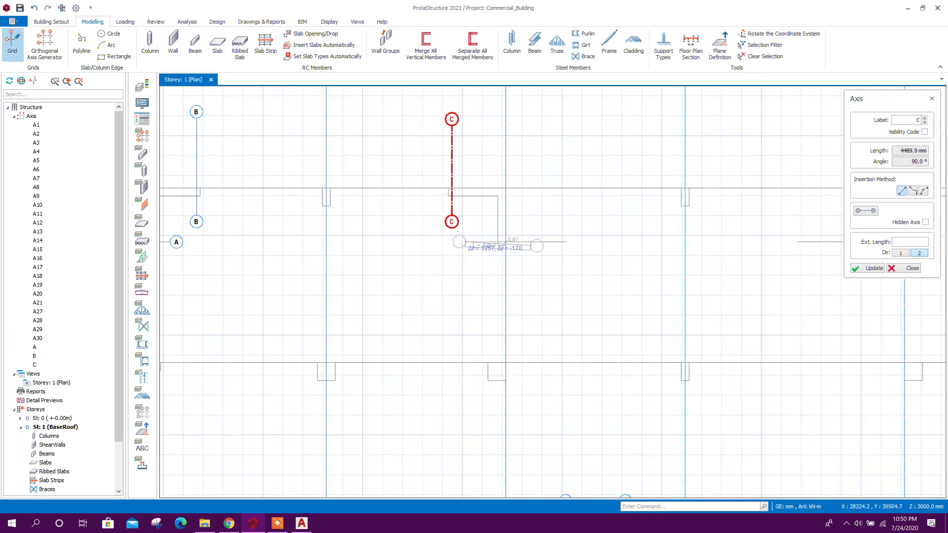
click(571, 241)
scroll(389, 300, down, 2)
scroll(432, 249, up, 1)
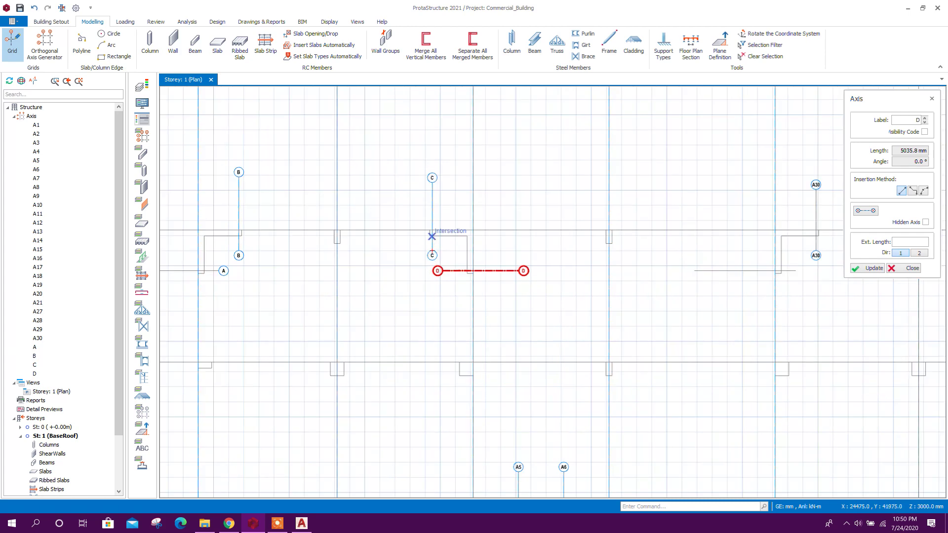
middle_drag(516, 319, 351, 320)
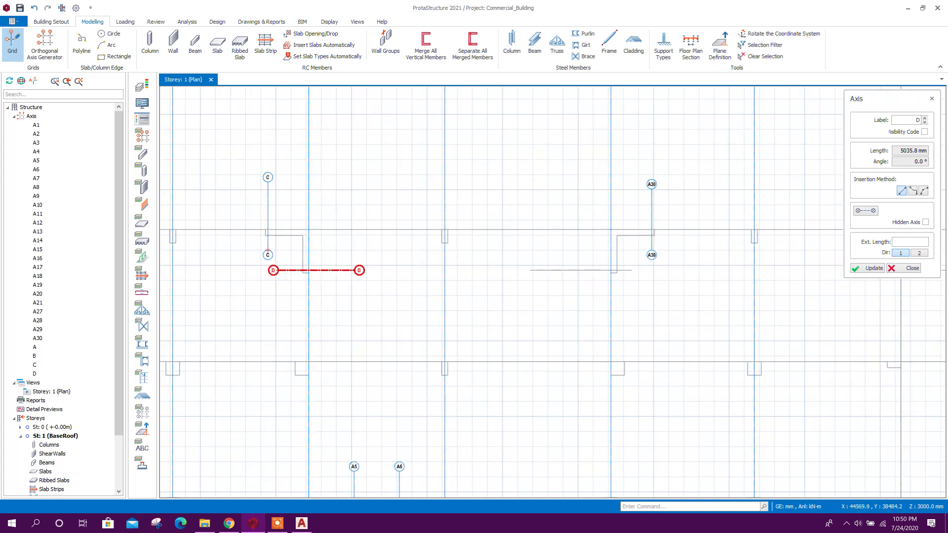
scroll(523, 270, up, 1)
click(519, 268)
click(652, 269)
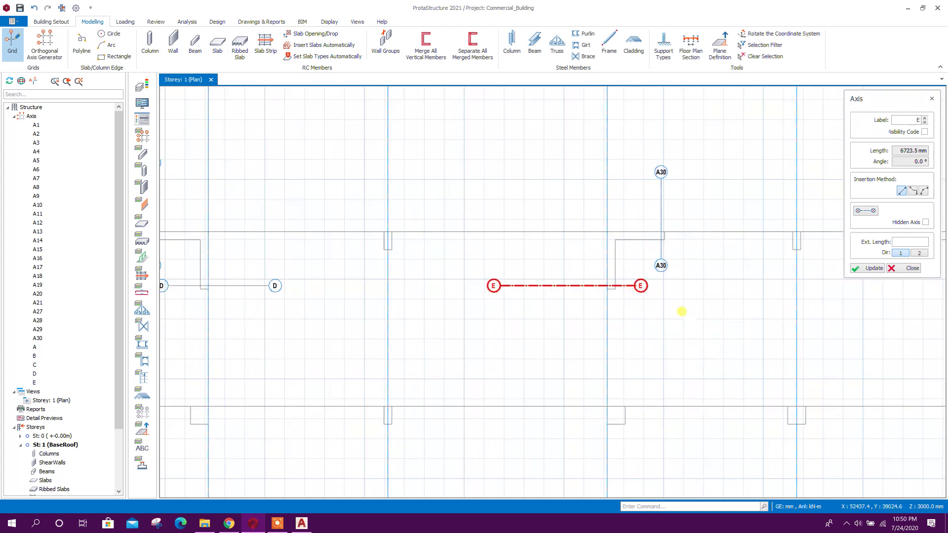
middle_drag(681, 311, 629, 352)
scroll(628, 353, down, 1)
scroll(557, 298, up, 1)
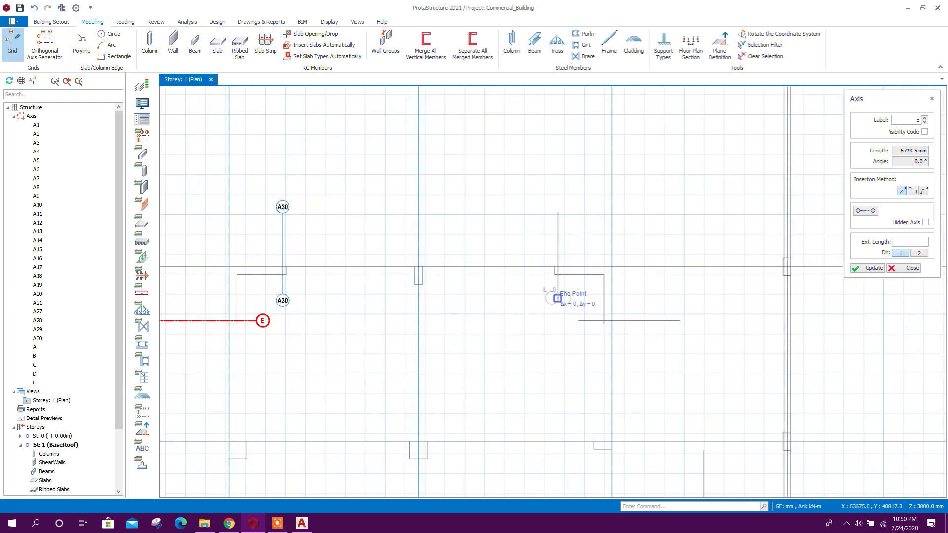
click(557, 298)
click(556, 212)
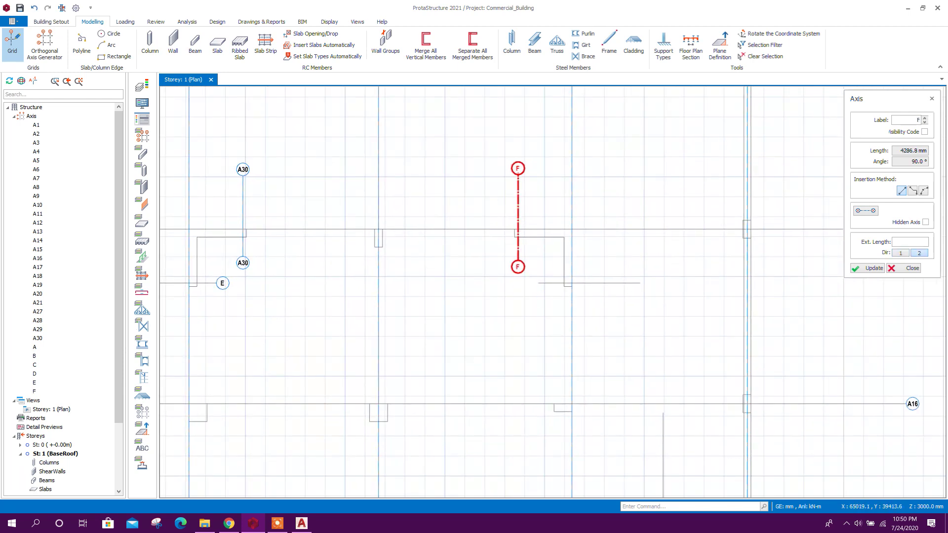
Step: Place short grid axes G, H, I and J along the remaining core walls
click(650, 283)
scroll(535, 291, down, 1)
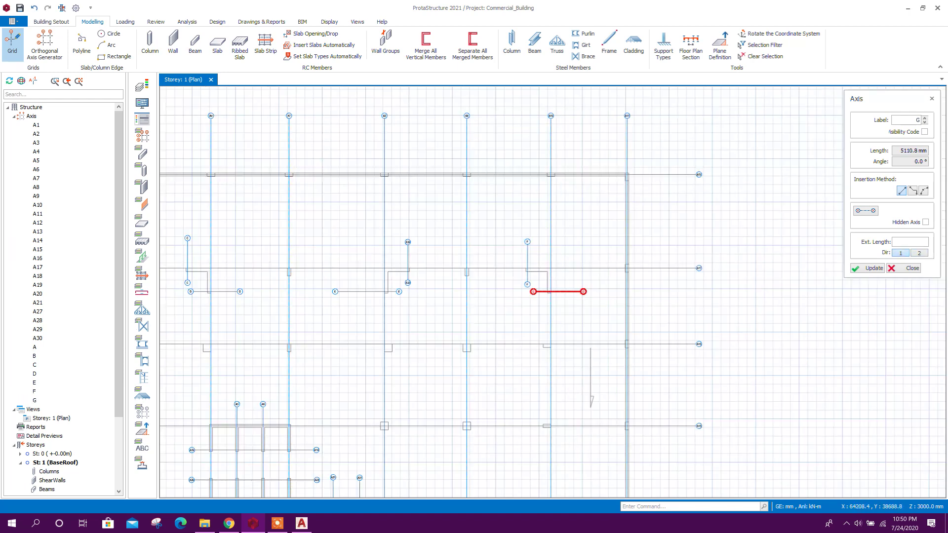
scroll(338, 355, down, 3)
scroll(311, 370, up, 1)
scroll(355, 275, up, 1)
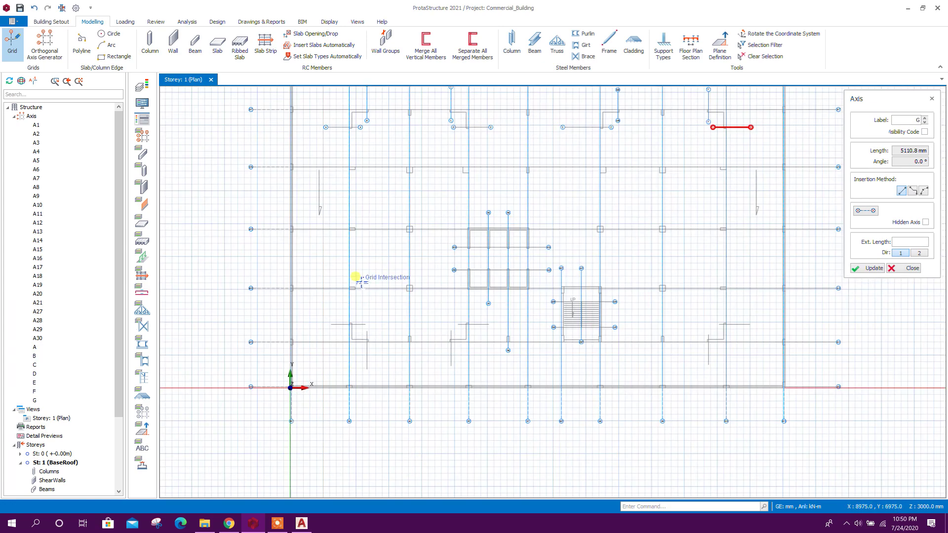
scroll(306, 355, up, 1)
scroll(829, 208, up, 1)
scroll(384, 217, down, 1)
scroll(381, 351, up, 1)
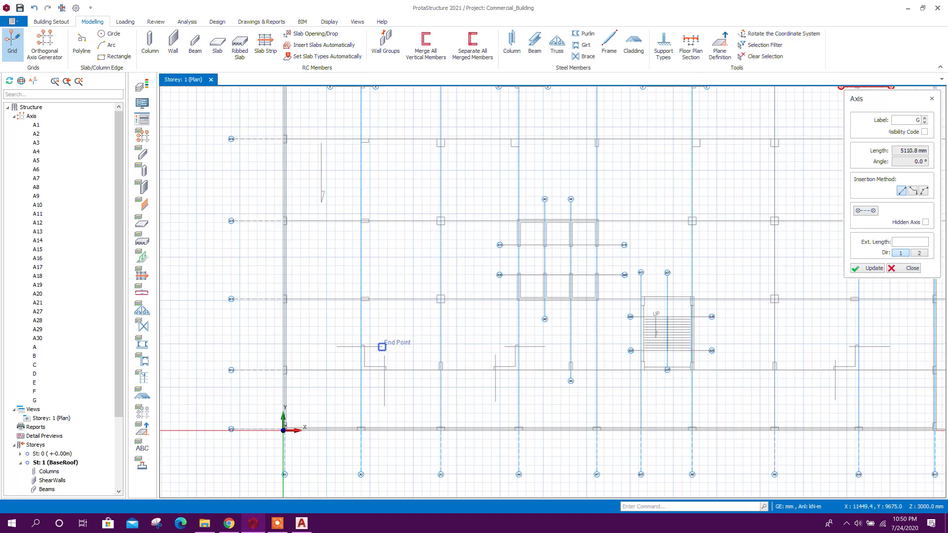
scroll(371, 364, up, 1)
click(399, 332)
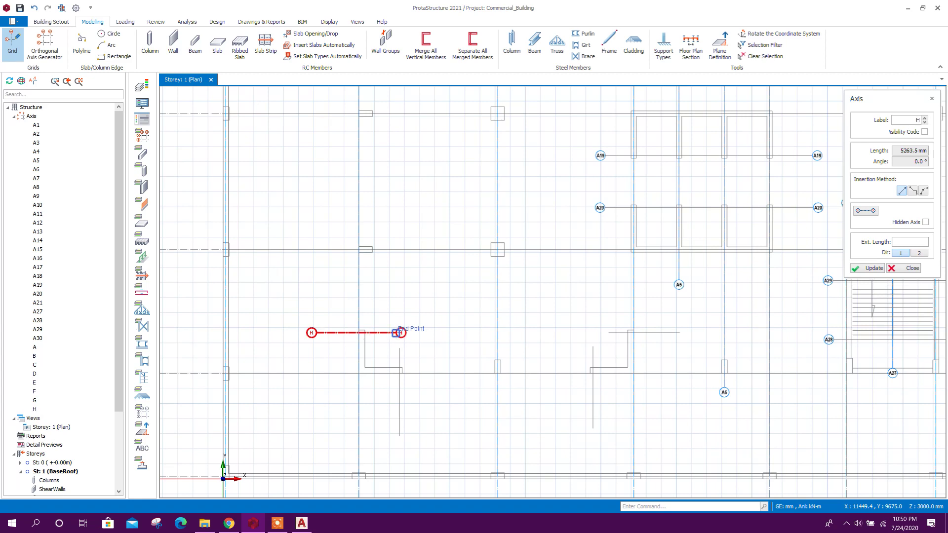
scroll(233, 314, up, 1)
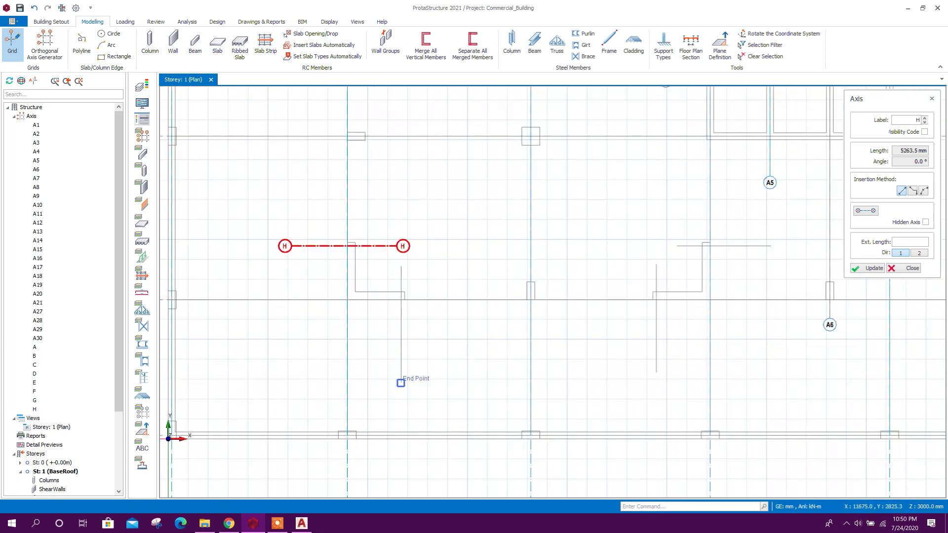
click(401, 382)
click(403, 251)
scroll(392, 296, down, 2)
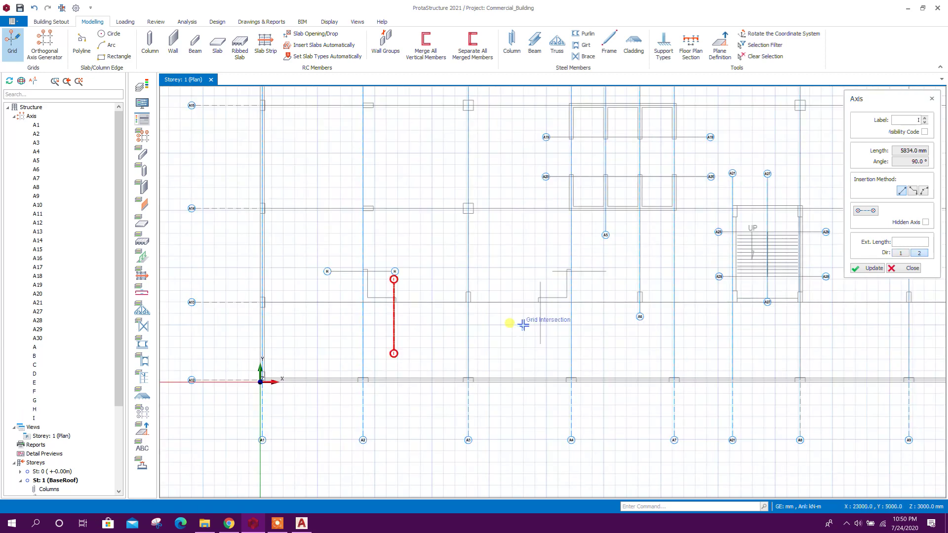
scroll(488, 337, up, 2)
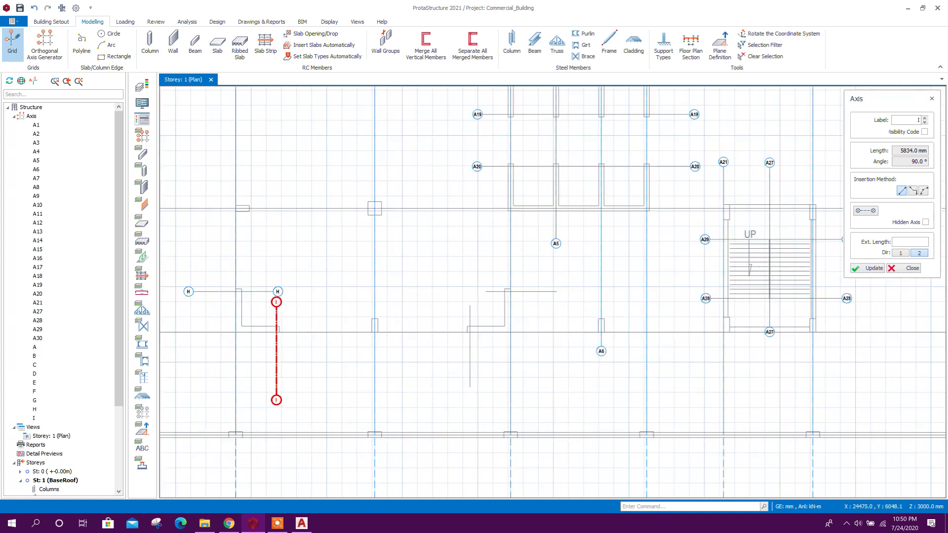
click(469, 387)
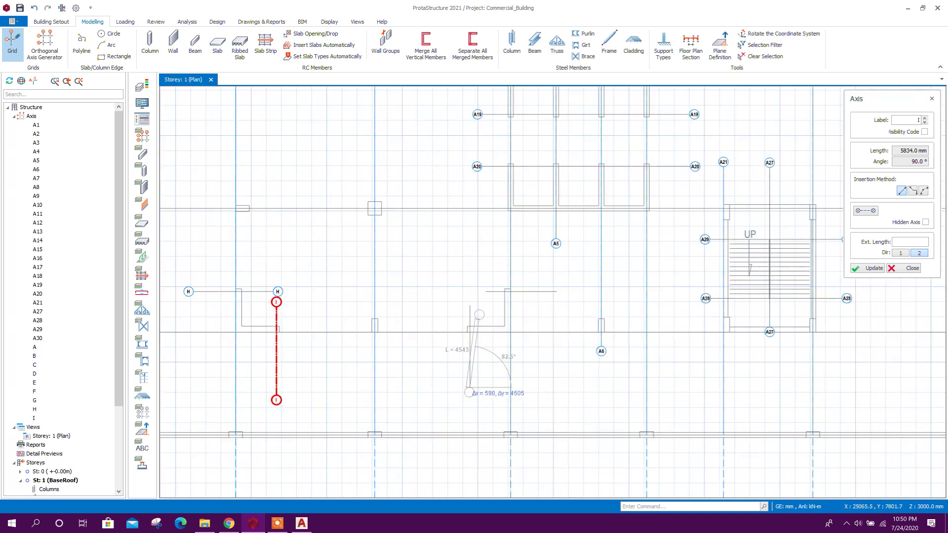
click(470, 304)
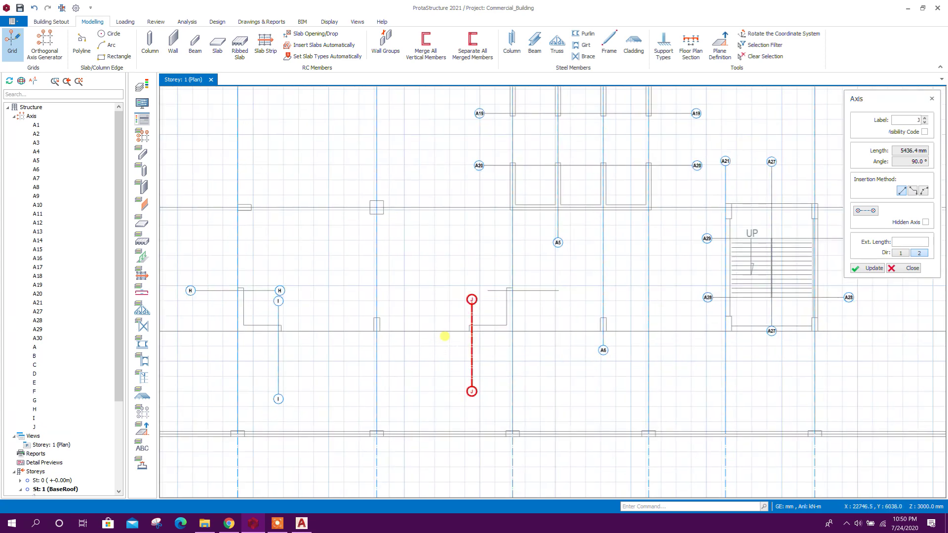
scroll(445, 335, up, 2)
scroll(384, 290, up, 2)
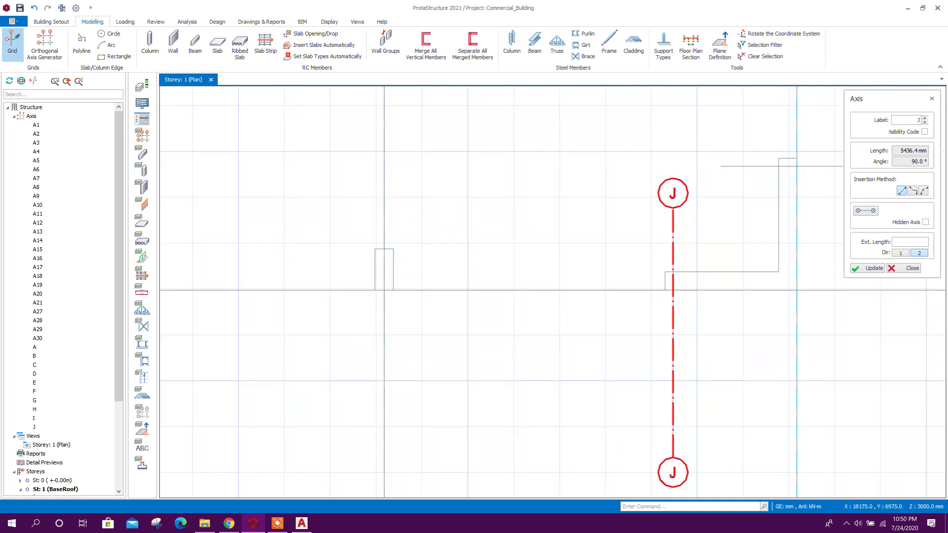
scroll(391, 312, down, 1)
scroll(297, 296, down, 2)
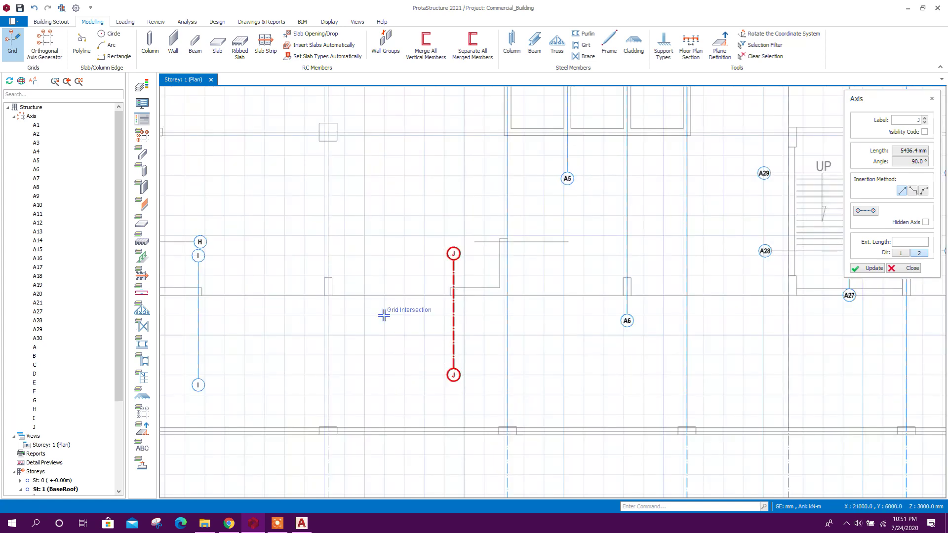
scroll(330, 296, up, 2)
scroll(250, 296, down, 2)
scroll(249, 296, down, 1)
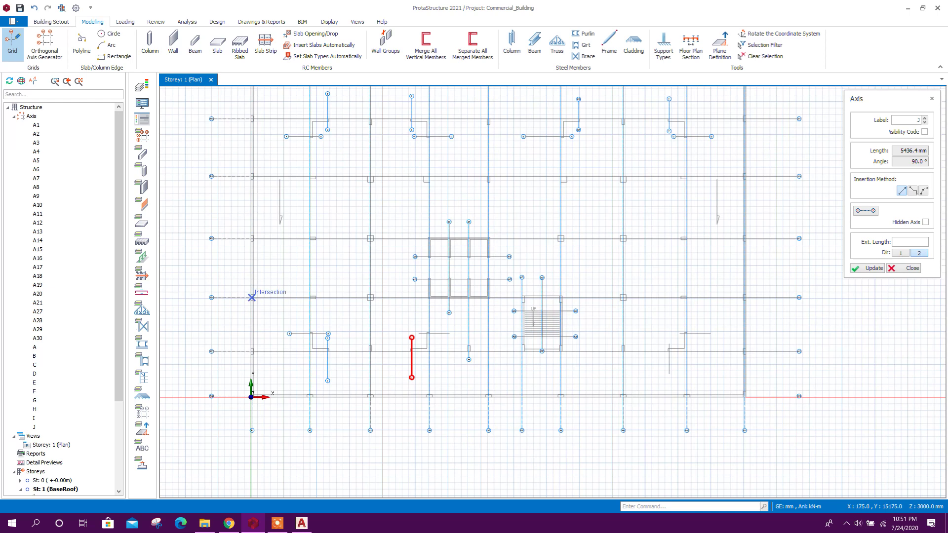
scroll(201, 181, up, 2)
scroll(200, 180, up, 2)
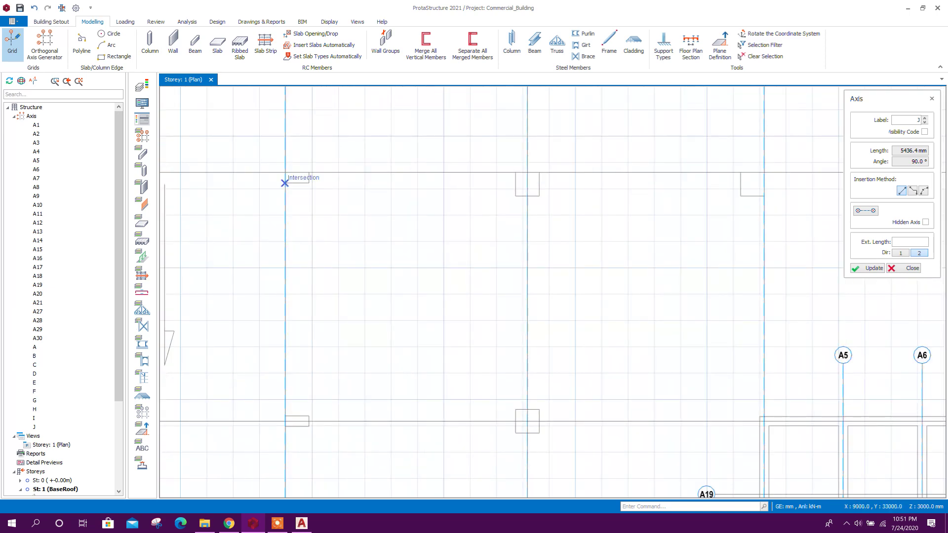
scroll(289, 186, up, 1)
scroll(286, 193, up, 1)
scroll(286, 177, down, 1)
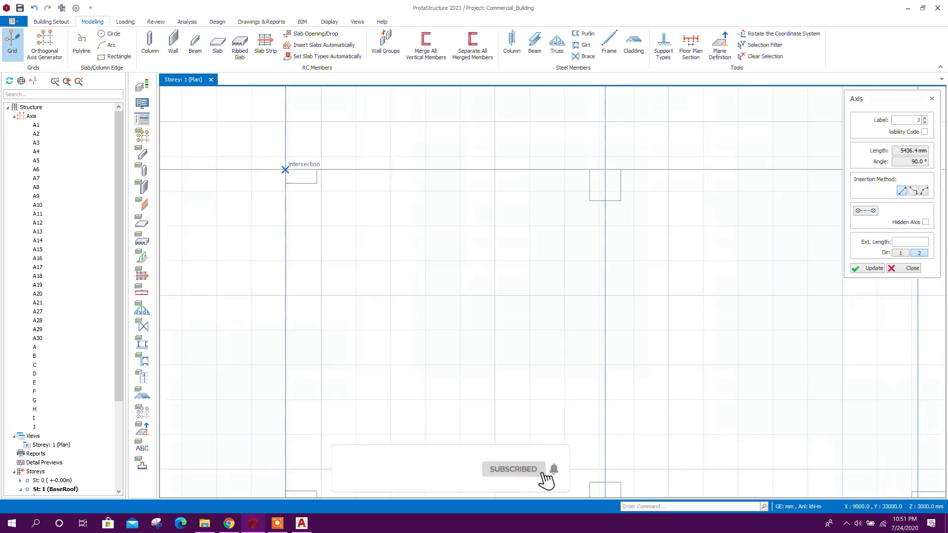
scroll(284, 214, down, 2)
scroll(293, 222, up, 1)
scroll(282, 148, up, 2)
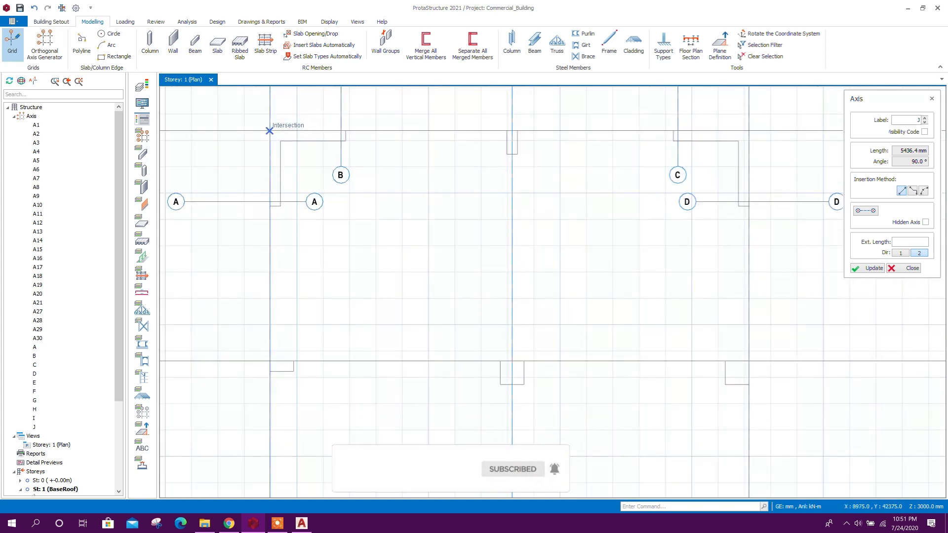
scroll(269, 131, up, 2)
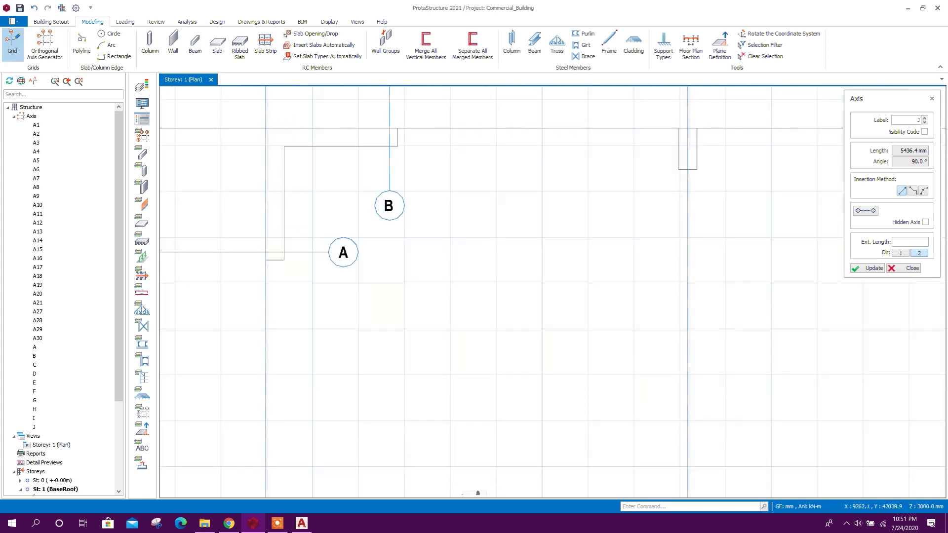
scroll(277, 200, down, 1)
scroll(276, 206, down, 1)
scroll(276, 205, down, 1)
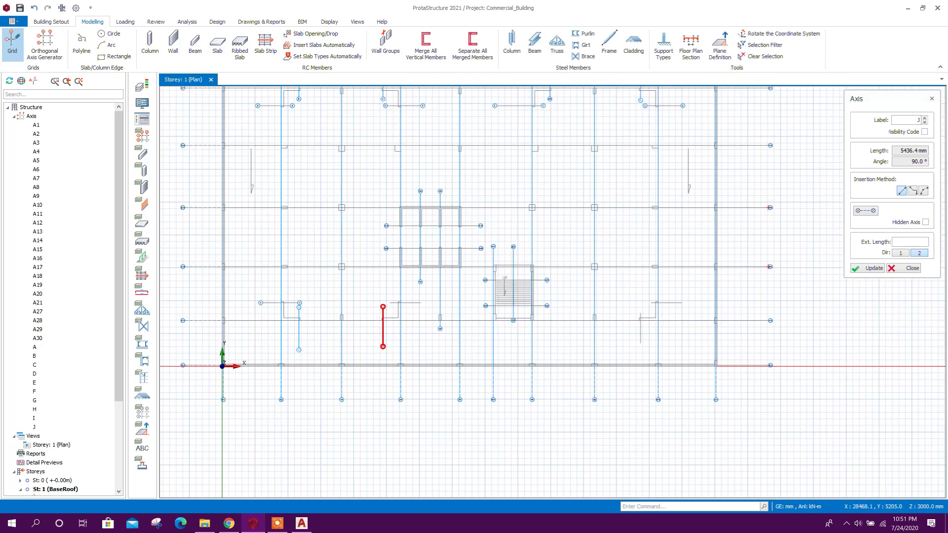
scroll(719, 376, up, 2)
scroll(703, 437, down, 2)
scroll(386, 201, up, 2)
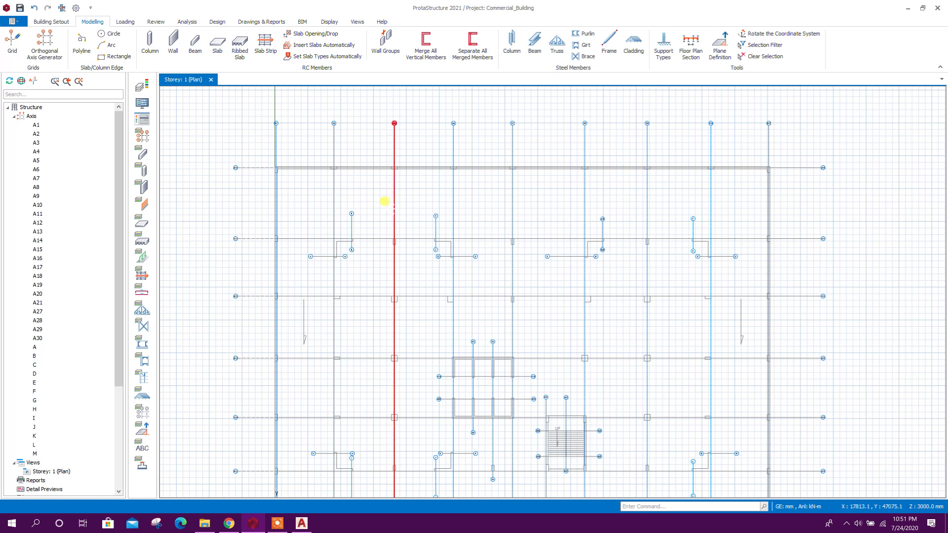
scroll(347, 149, down, 4)
scroll(370, 315, up, 1)
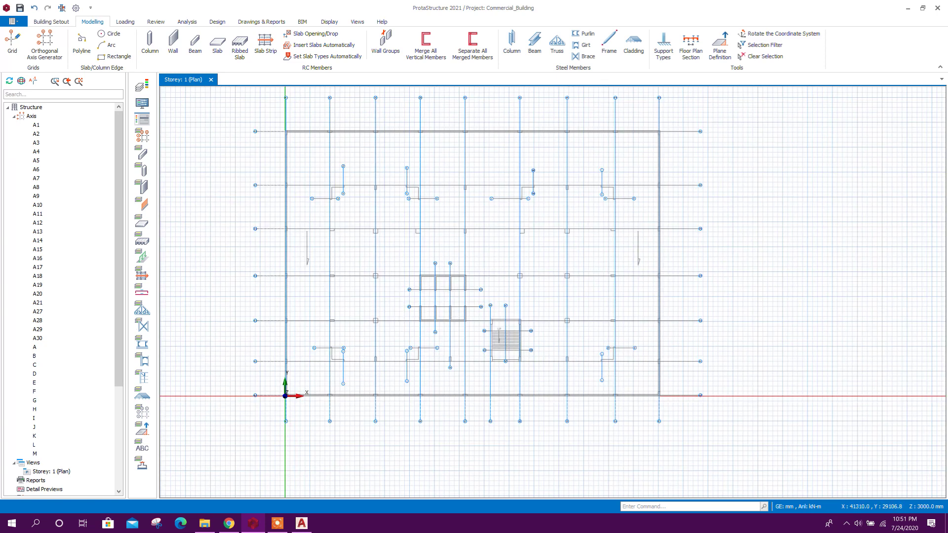
scroll(498, 340, up, 2)
scroll(498, 340, up, 3)
scroll(497, 339, up, 2)
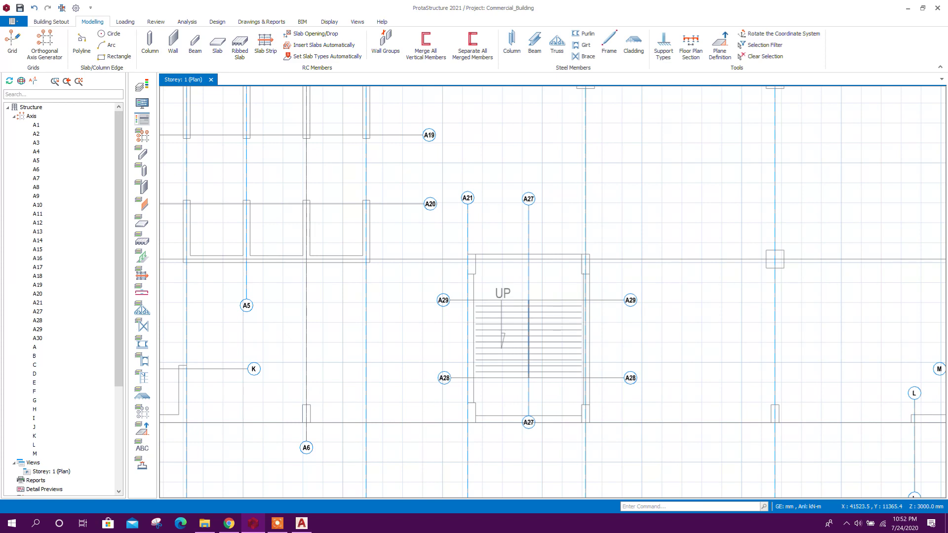
scroll(518, 333, down, 2)
scroll(481, 348, down, 1)
scroll(454, 353, down, 1)
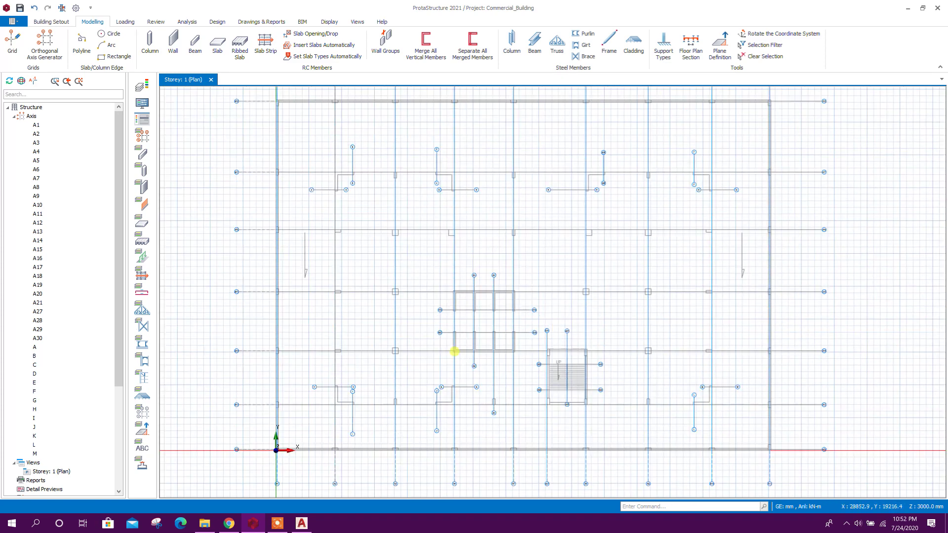
scroll(454, 353, down, 1)
scroll(454, 353, down, 1)
scroll(436, 297, up, 3)
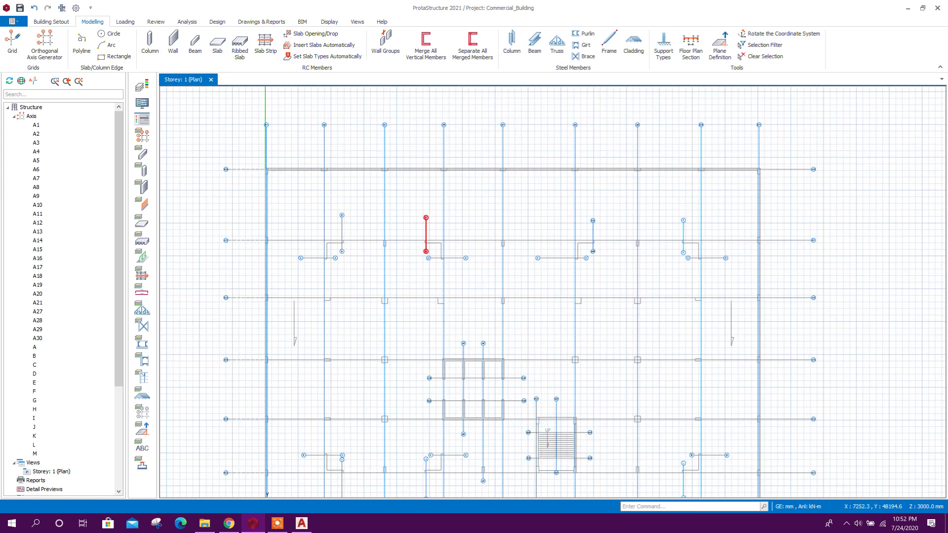
scroll(414, 245, down, 2)
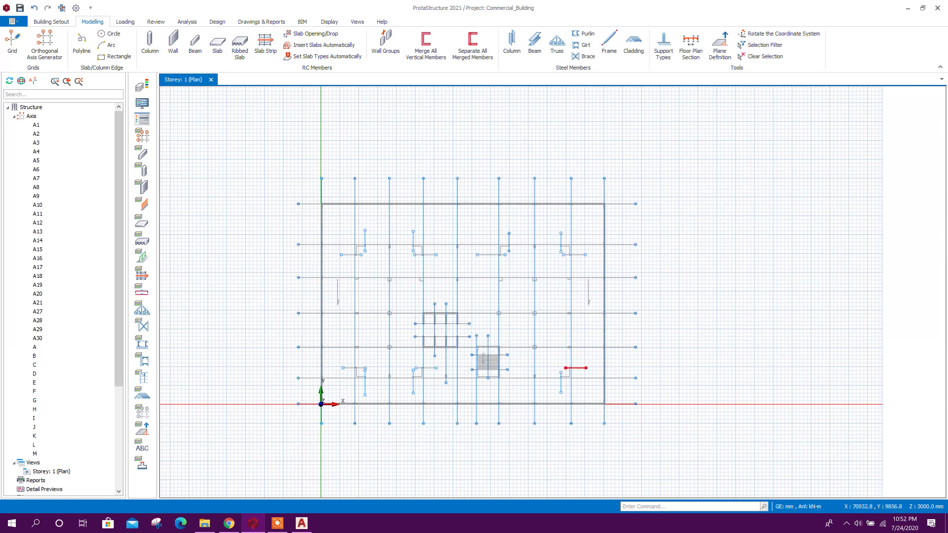
scroll(511, 395, up, 1)
scroll(511, 396, up, 1)
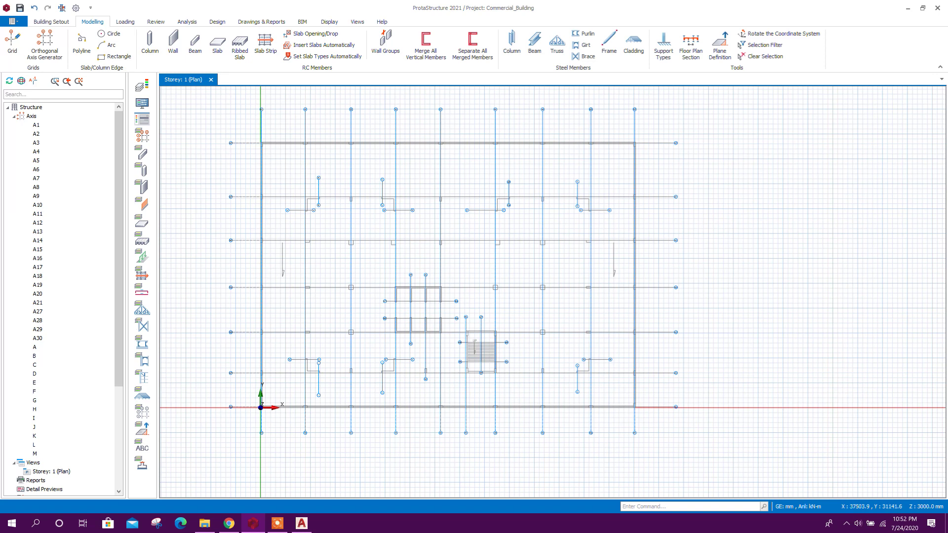
scroll(484, 360, up, 2)
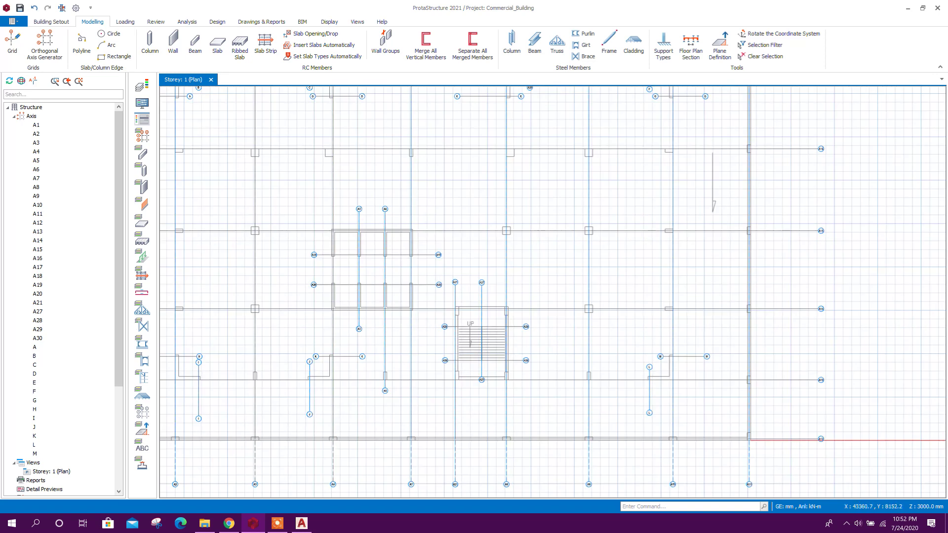
scroll(509, 309, down, 2)
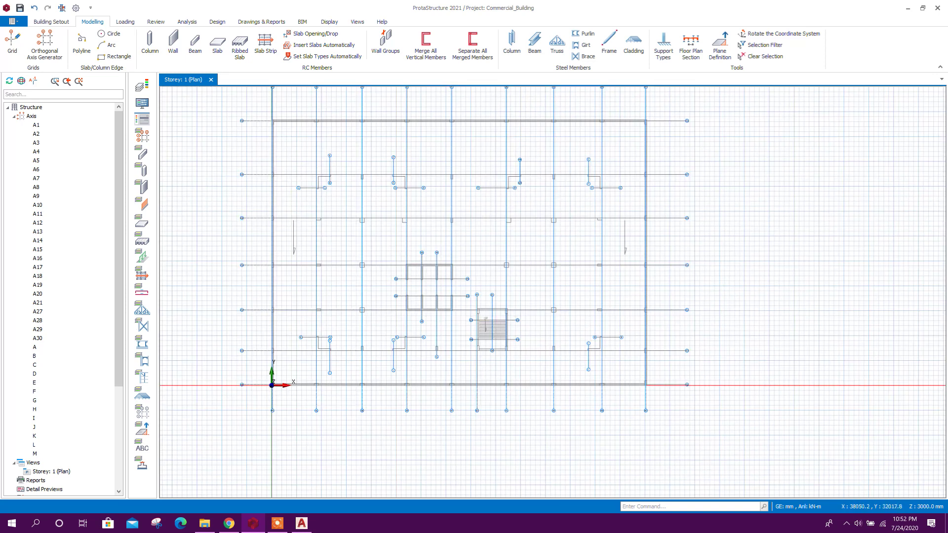
middle_drag(667, 373, 634, 412)
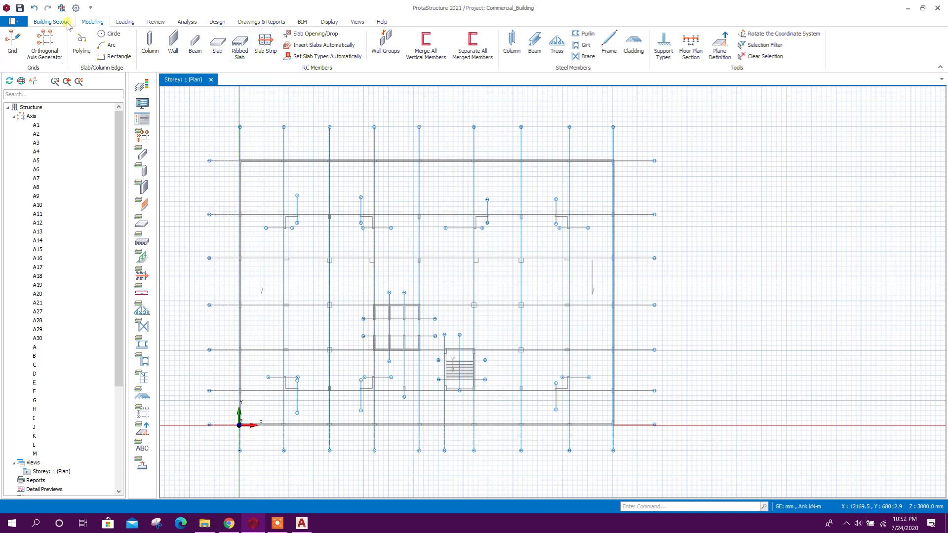
Step: Change storey 1's height from 4000 to 2000 mm and rename it L1, accepting the undo warning
click(50, 21)
click(692, 52)
click(704, 174)
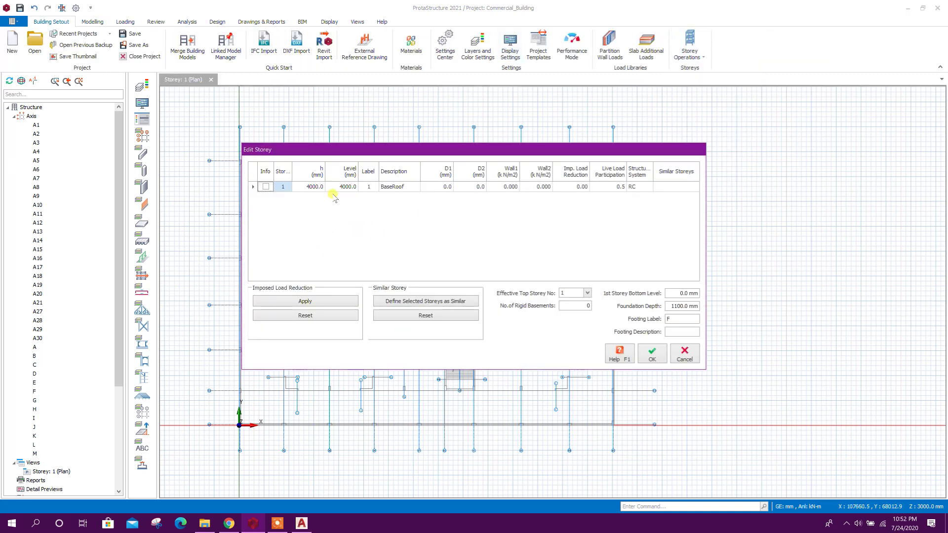
click(312, 187)
click(314, 187)
drag(307, 186, 356, 196)
text(200)
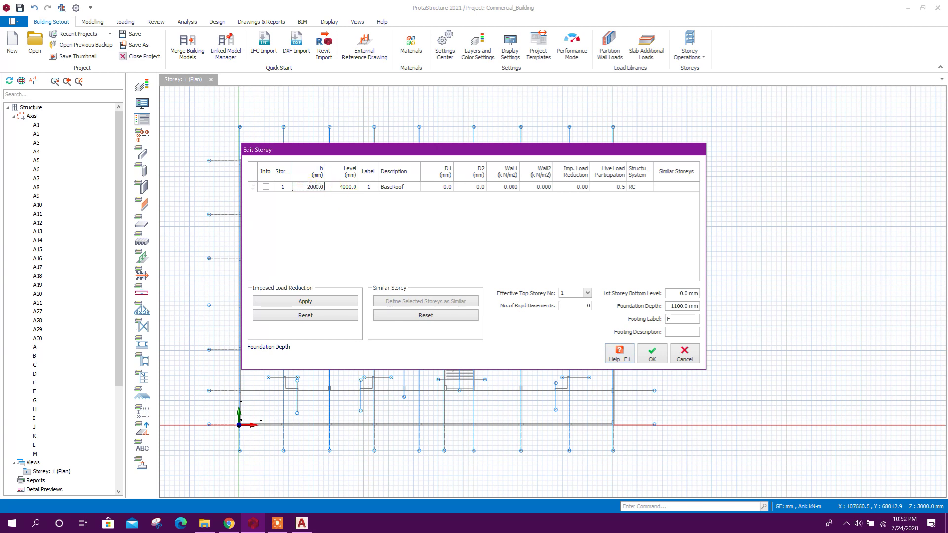
click(352, 189)
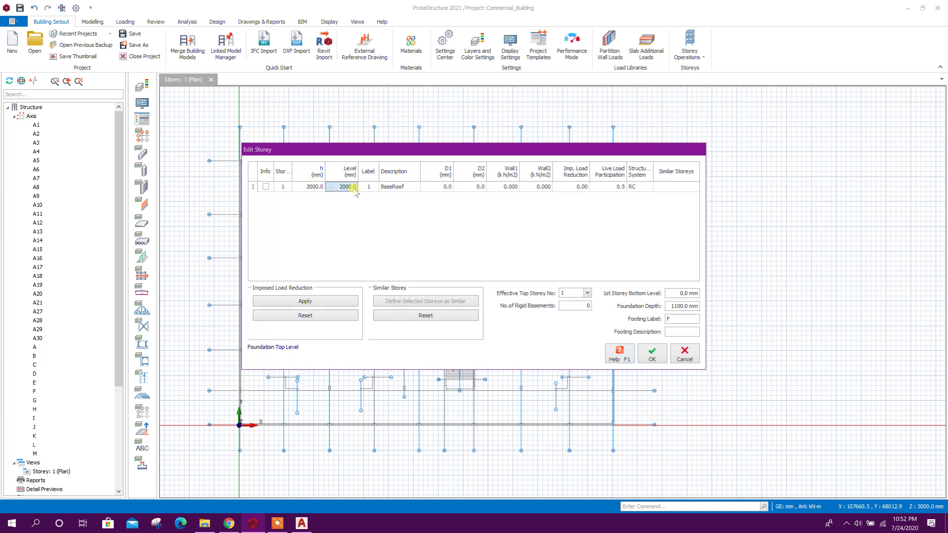
click(392, 187)
click(392, 185)
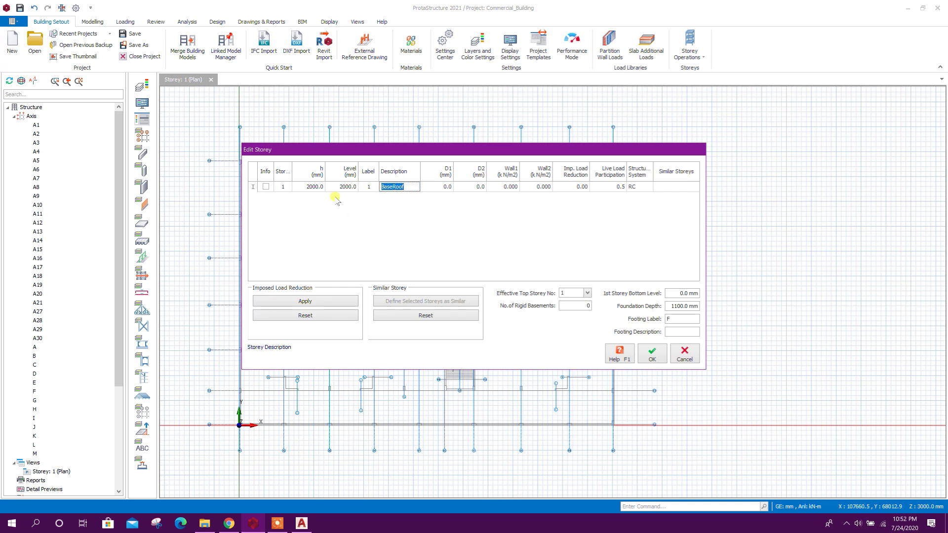
text(L1)
click(652, 355)
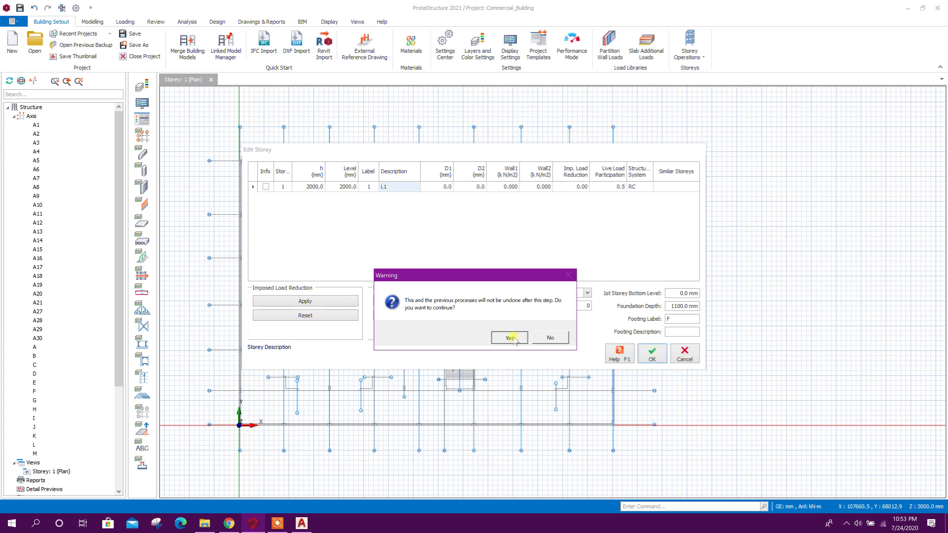
click(513, 340)
scroll(338, 274, down, 1)
scroll(339, 274, down, 1)
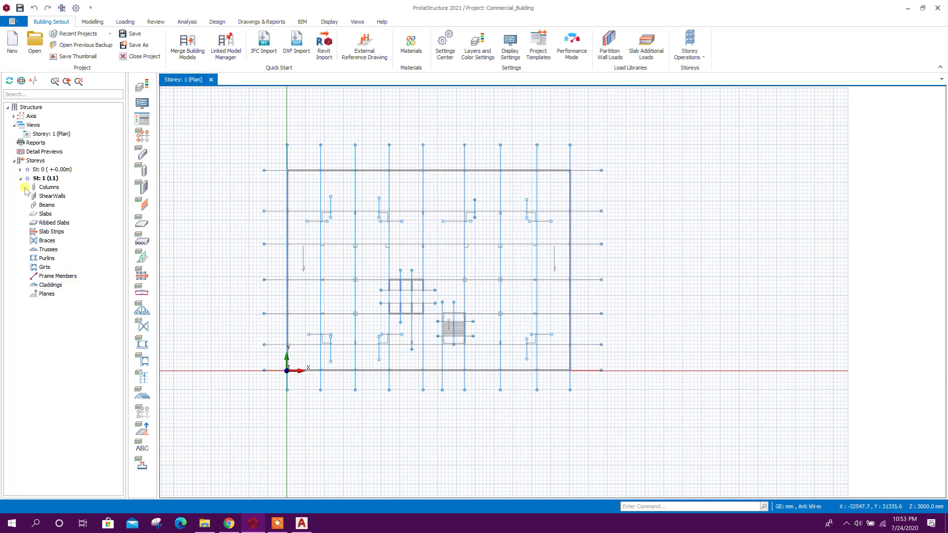
click(702, 63)
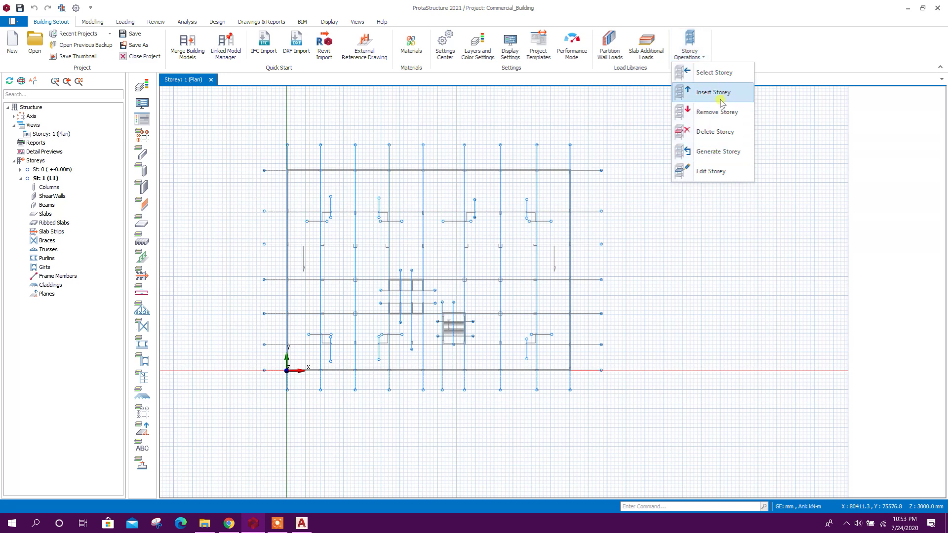
Step: Insert a new storey and display storey 2 in the plan
click(712, 92)
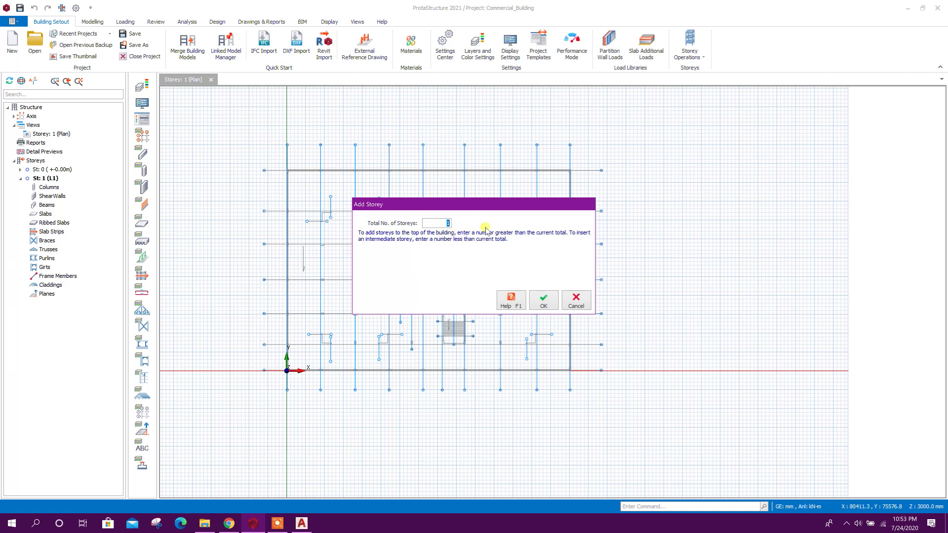
click(543, 300)
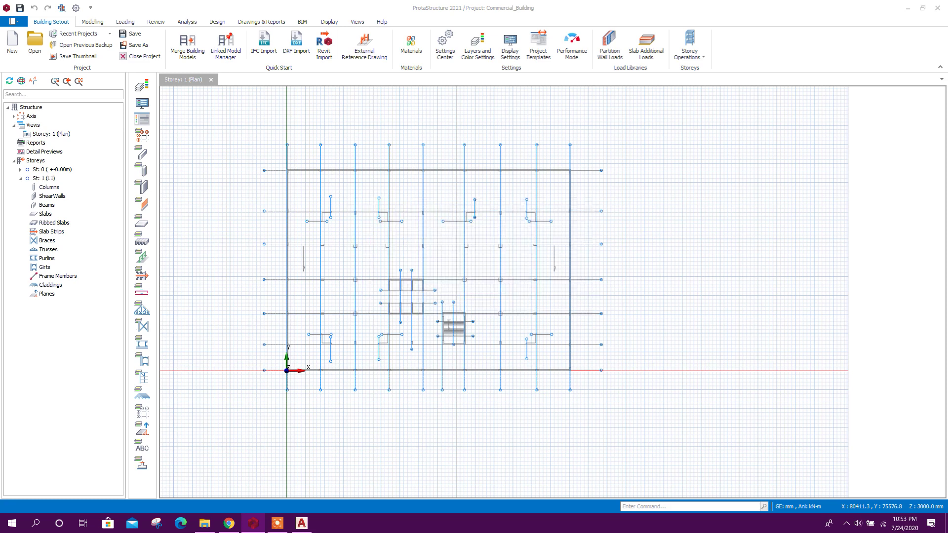
click(64, 188)
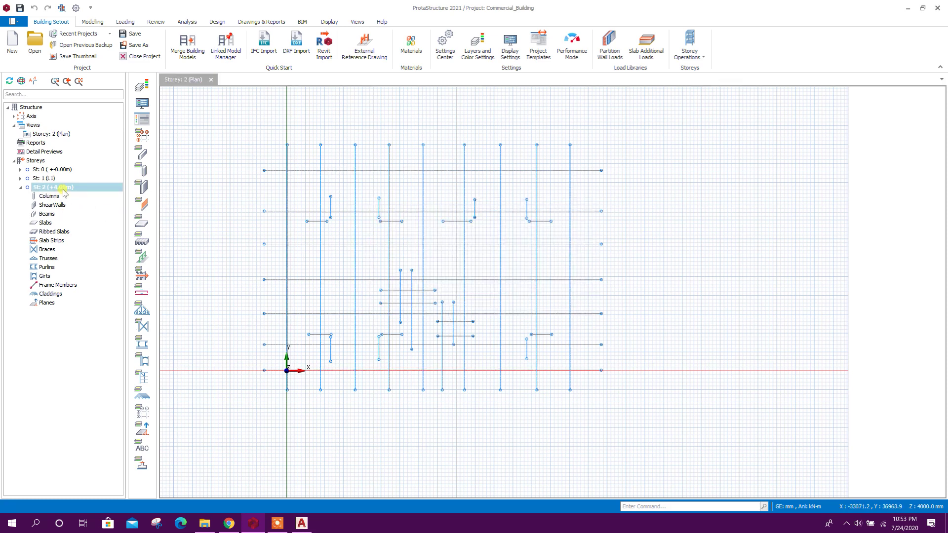
Step: Rename storey 2 to BaseRoof in the storey editing table
click(698, 58)
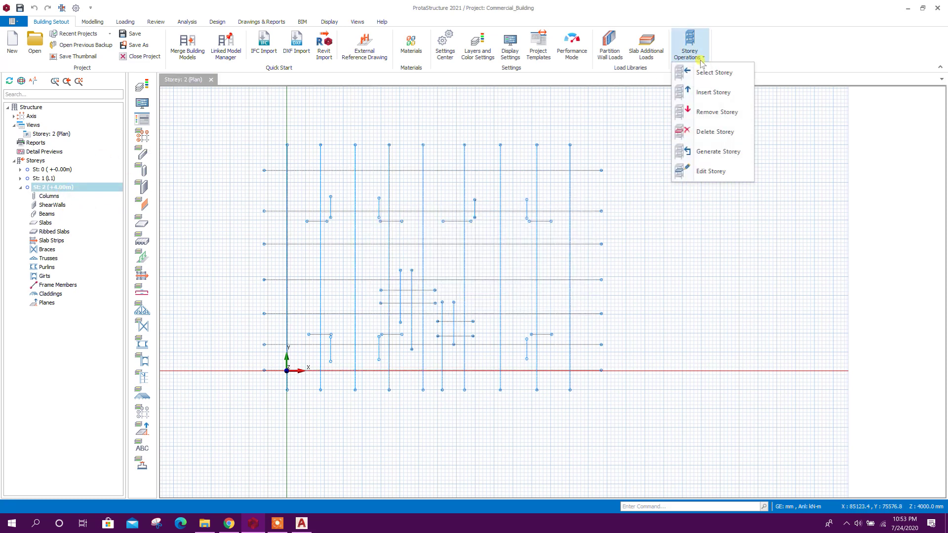
click(704, 170)
click(384, 197)
text(BaseRoof)
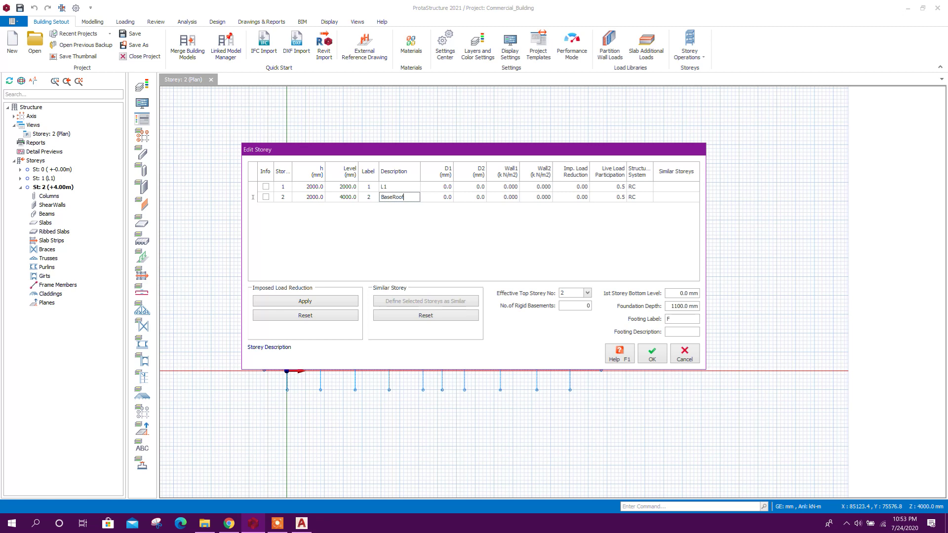
click(651, 354)
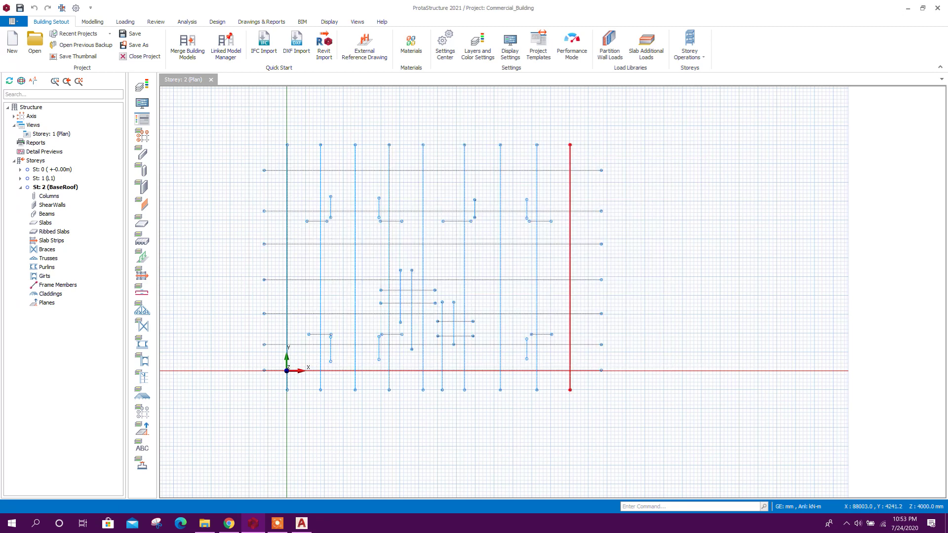
click(92, 22)
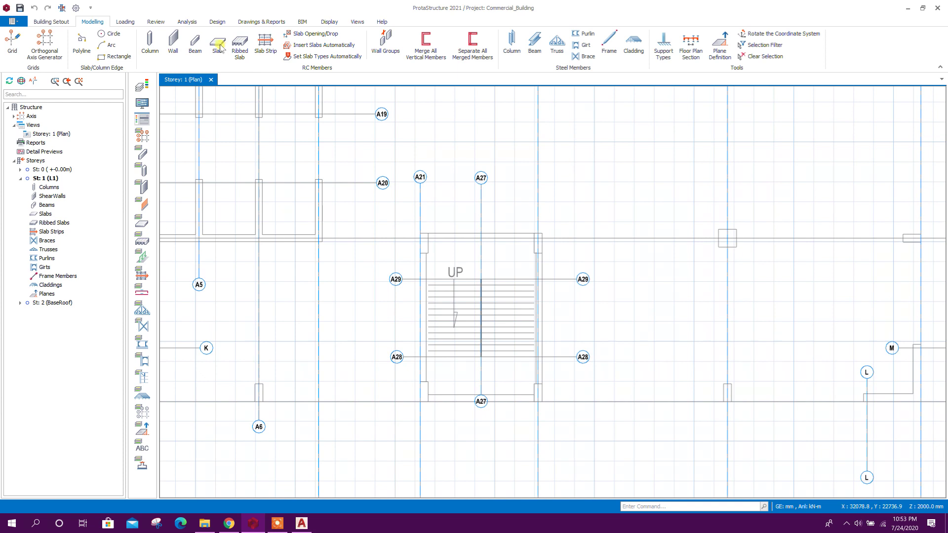
Step: Start a new 200 mm slab and change its concrete cover from 15 to 20 mm
click(217, 46)
drag(860, 100, 844, 97)
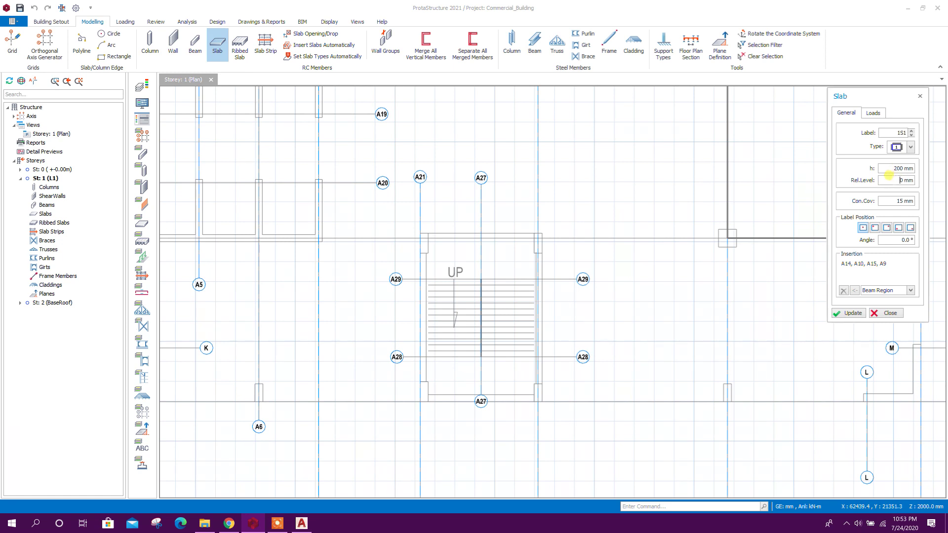
click(887, 204)
drag(901, 202, 882, 204)
Step: Set the slab dead load to 2.0 kN/m² and imposed load to Stairs and exit ways (4.79 kN/m²)
click(872, 113)
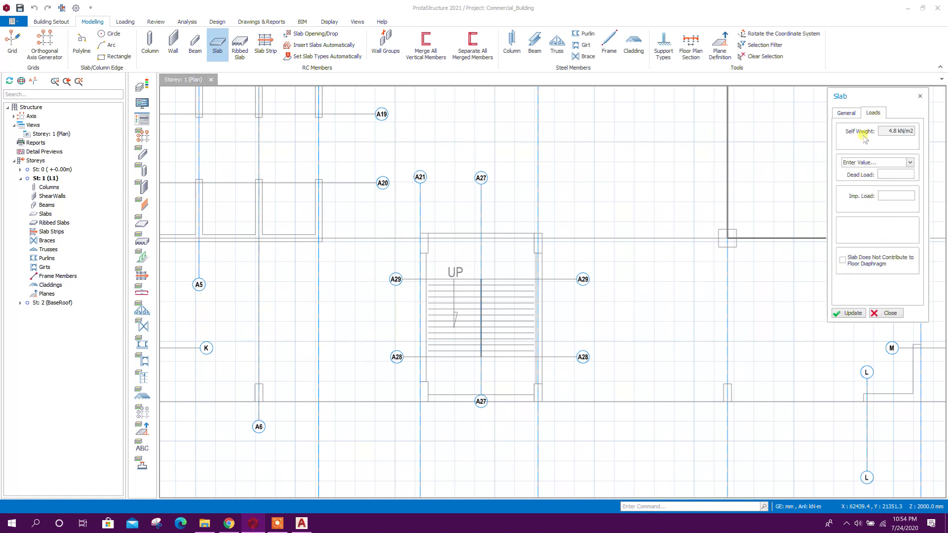
click(909, 162)
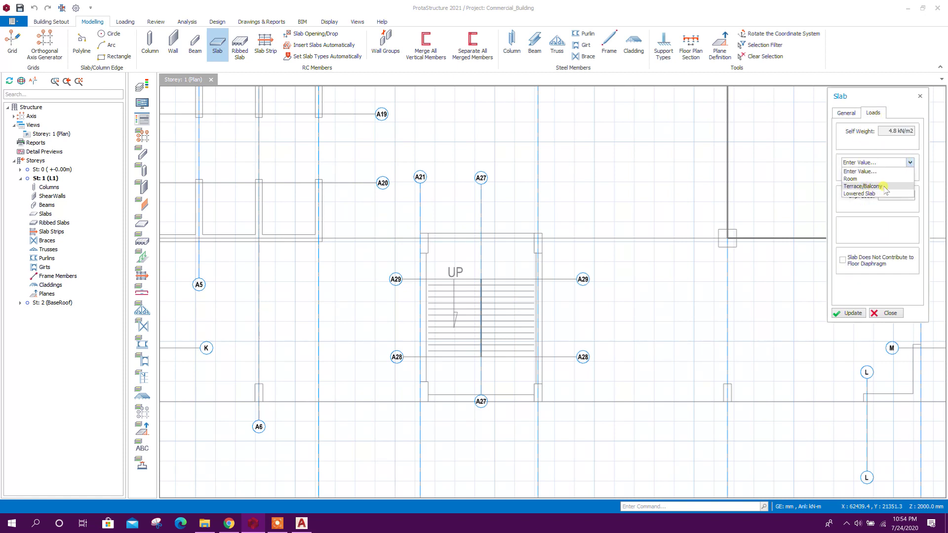
click(875, 171)
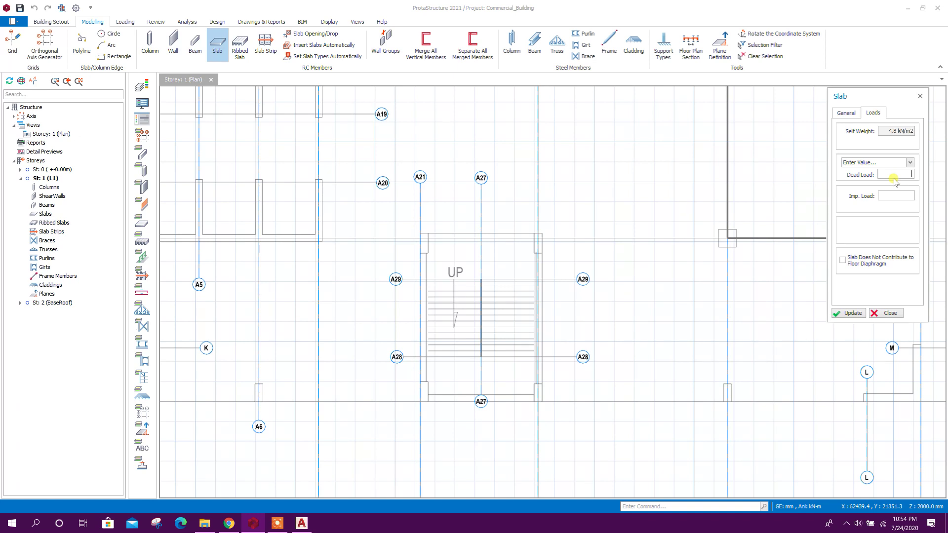
text(2.0 kN/m2)
click(888, 195)
click(895, 194)
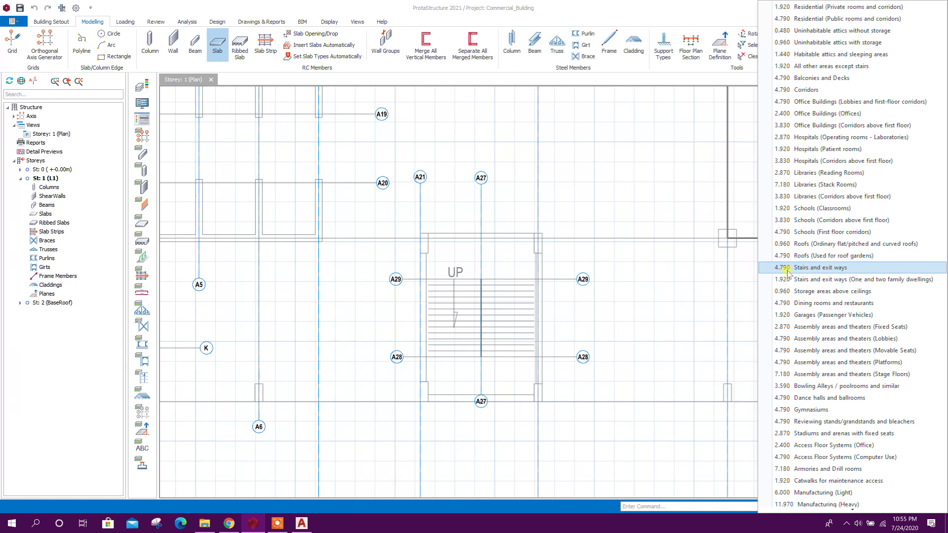
click(813, 270)
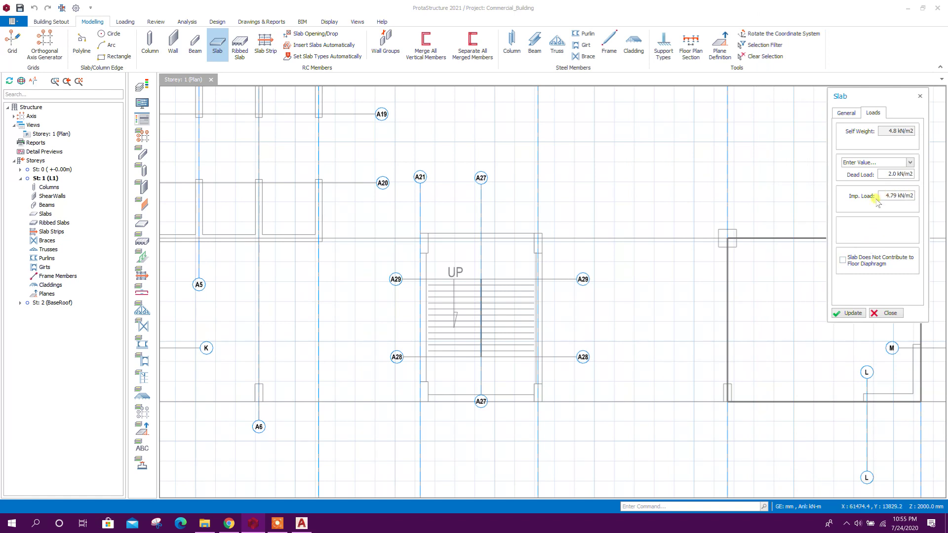
drag(878, 196, 914, 196)
click(881, 196)
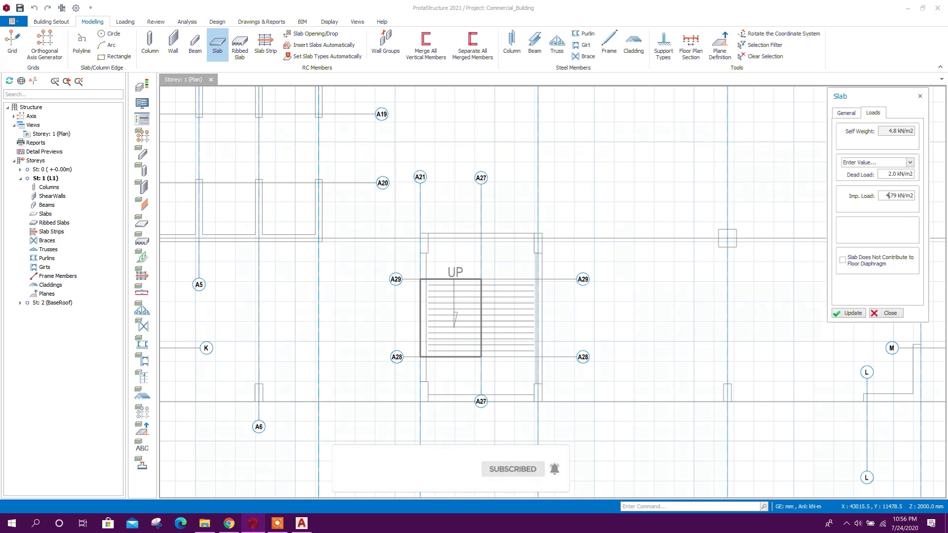
Step: Place slabs 151, 152 and 153 in the left, right and bottom stair bays
click(450, 318)
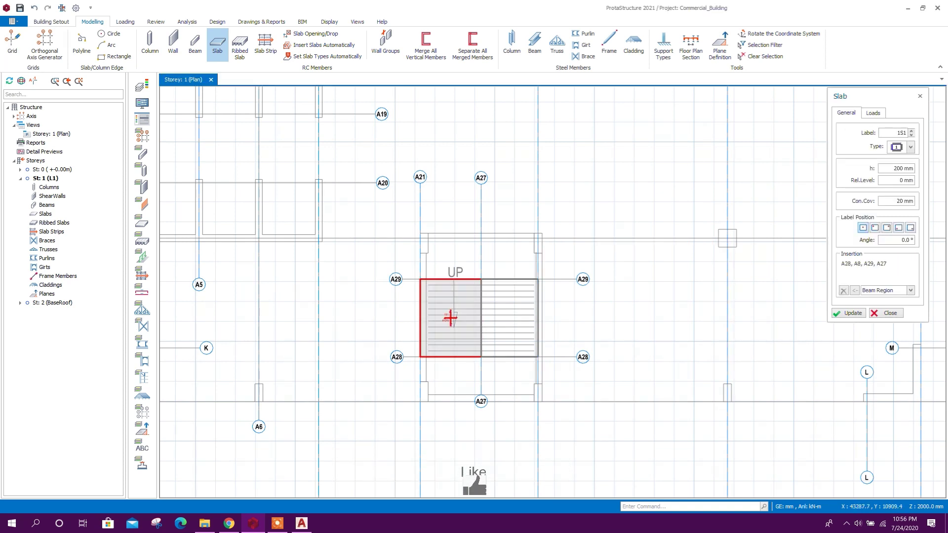
click(509, 318)
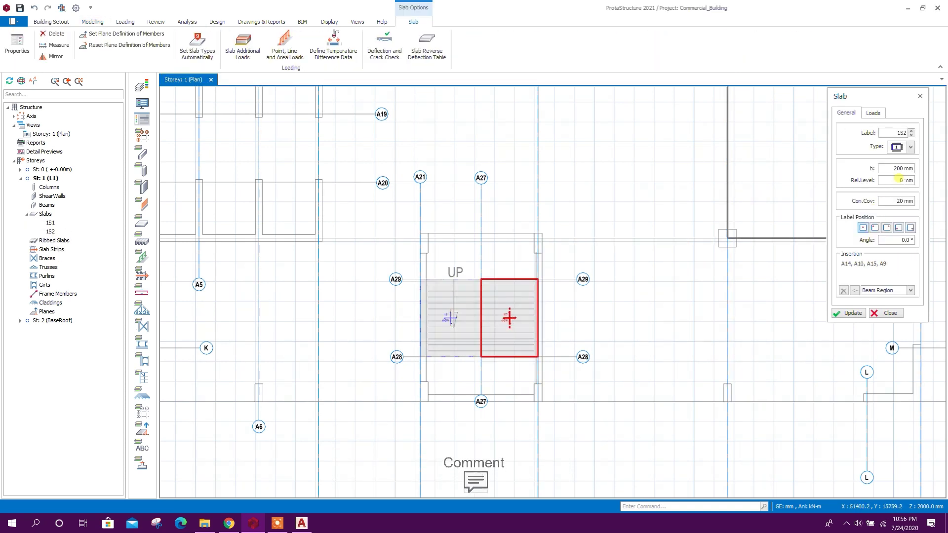
scroll(452, 398, up, 2)
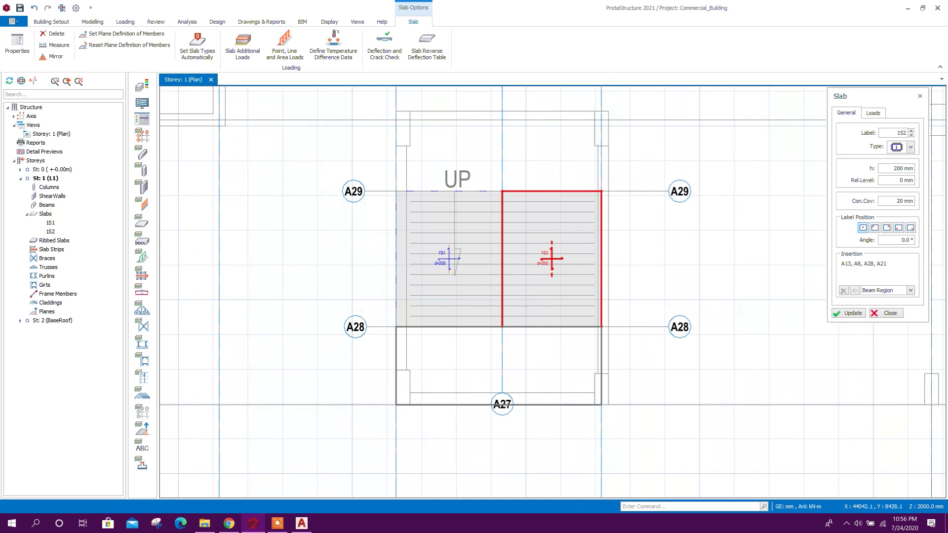
click(491, 359)
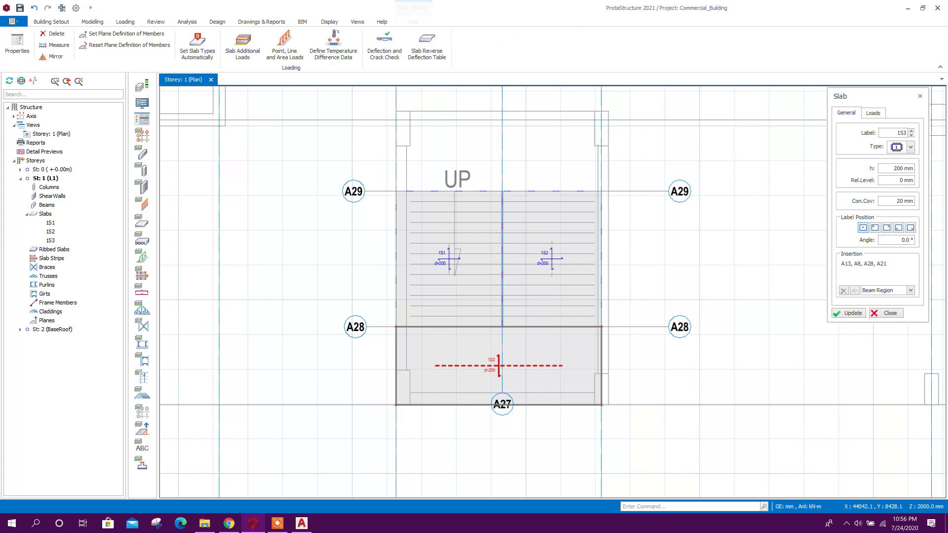
scroll(491, 358, down, 2)
scroll(477, 354, up, 1)
Step: Create plane P1 from picked corners on axes A29 and A28
key(Escape)
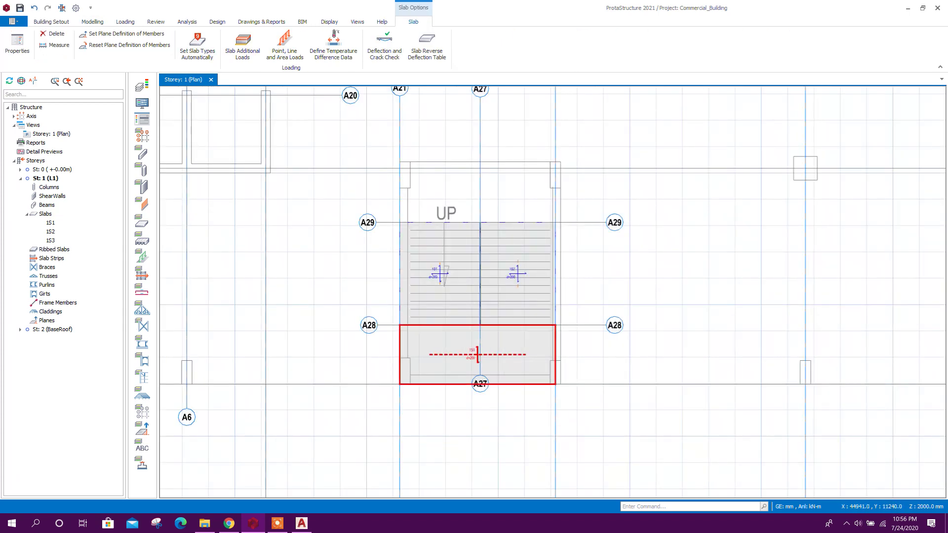
scroll(291, 255, up, 1)
scroll(515, 262, down, 1)
scroll(515, 262, down, 1)
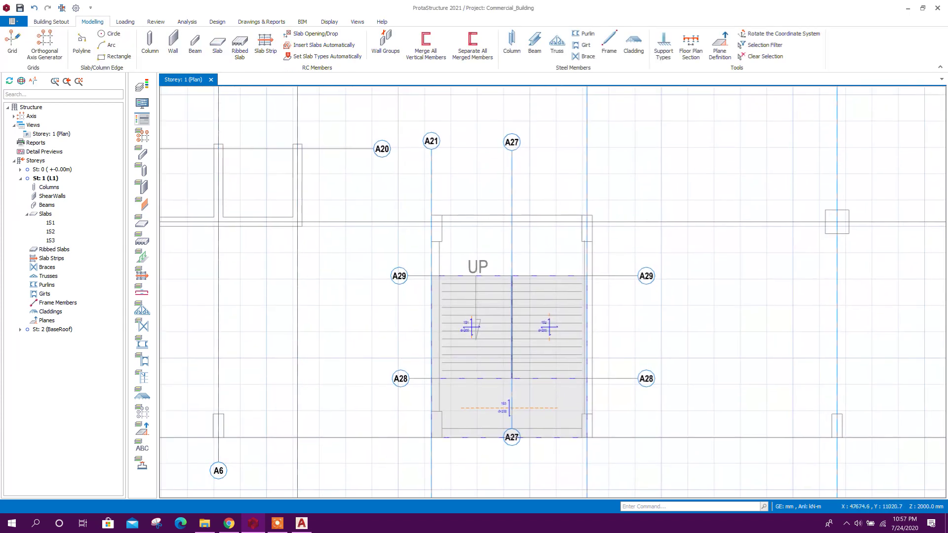
scroll(514, 296, down, 1)
scroll(514, 296, down, 1)
click(724, 59)
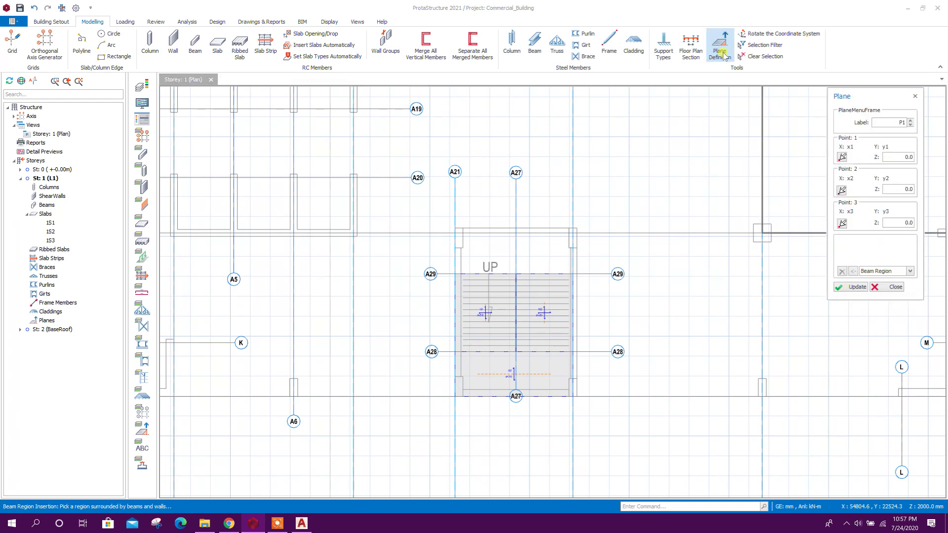
click(861, 271)
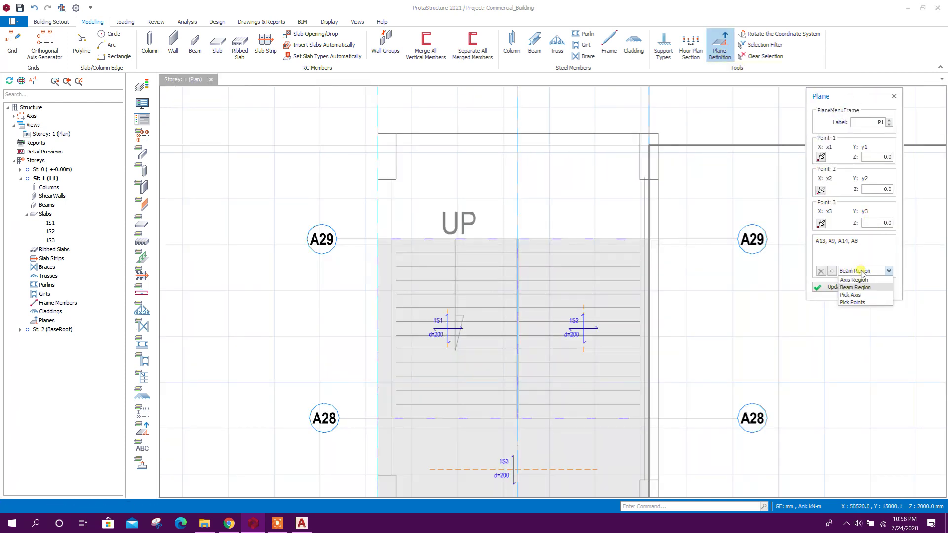
click(851, 302)
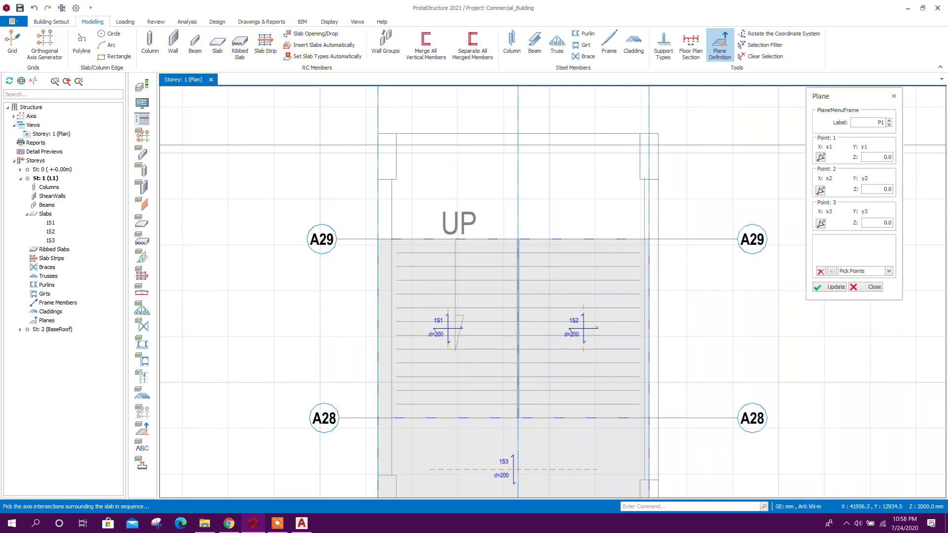
click(378, 238)
click(378, 419)
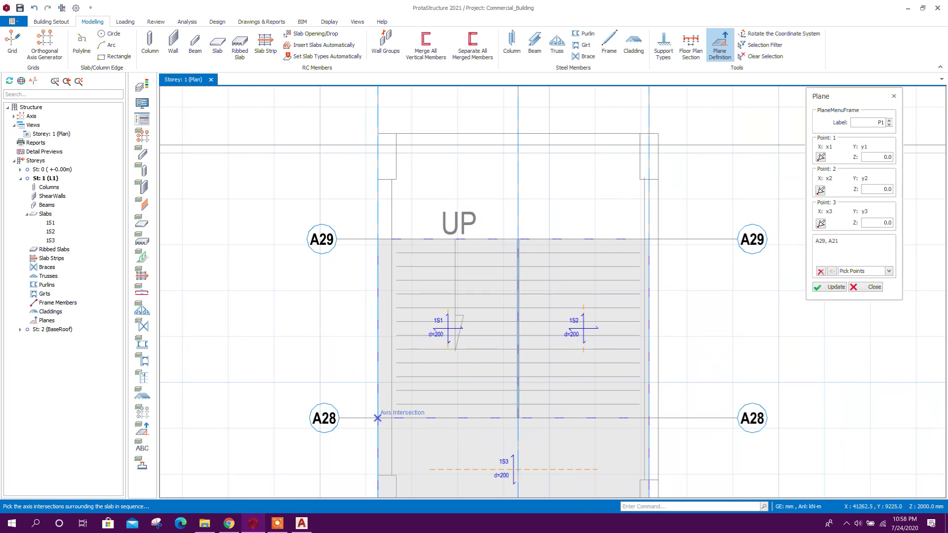
click(518, 418)
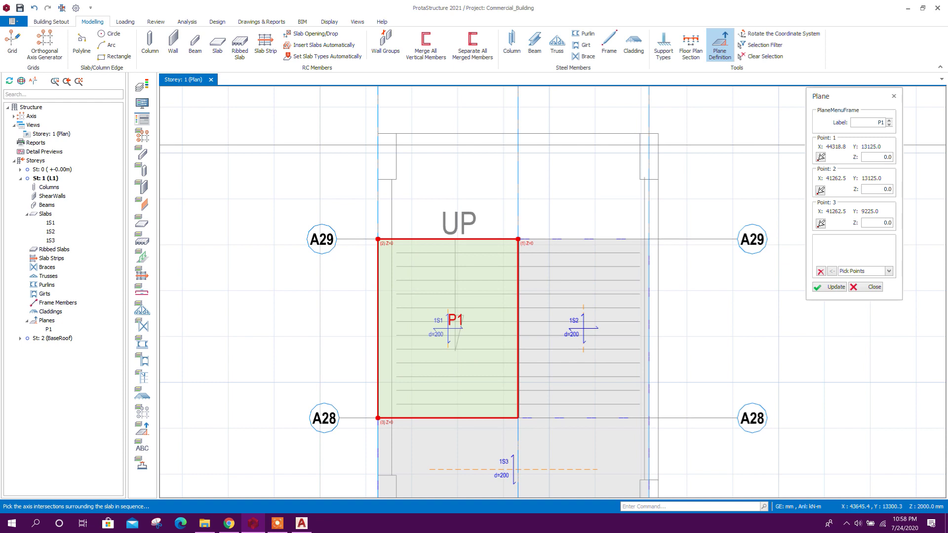
Step: Set P1's points 1 and 2 to Z = -2000 mm and apply the heights
click(863, 158)
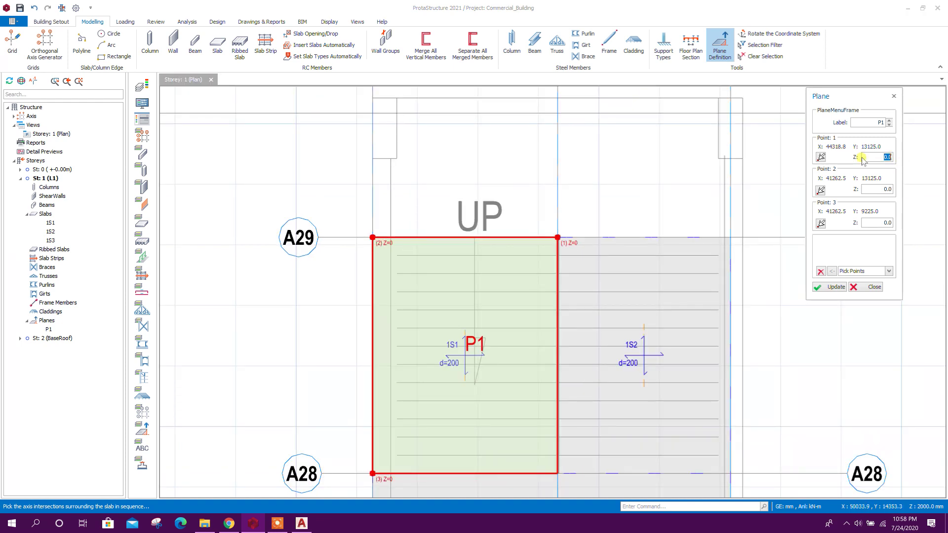
text(-2)
click(888, 189)
text(00)
text(-2000)
click(829, 287)
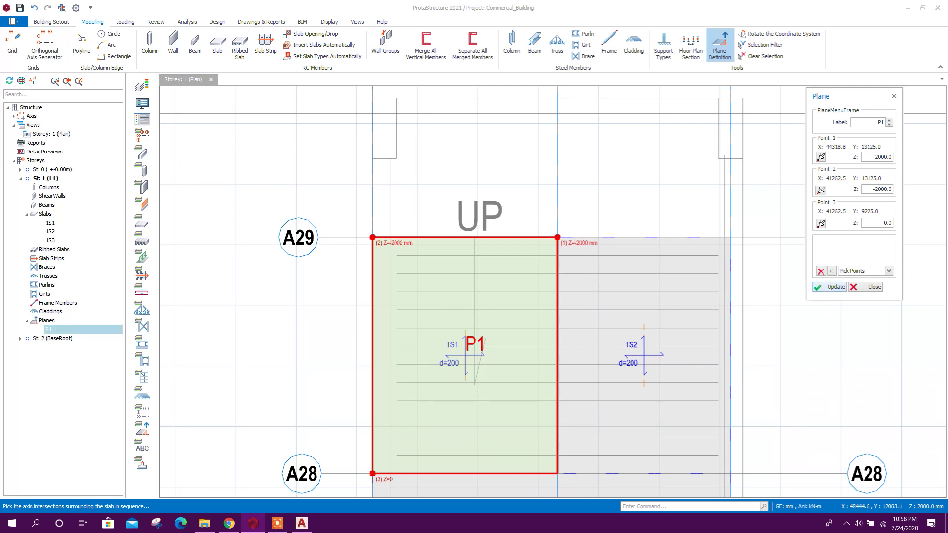
scroll(446, 263, up, 2)
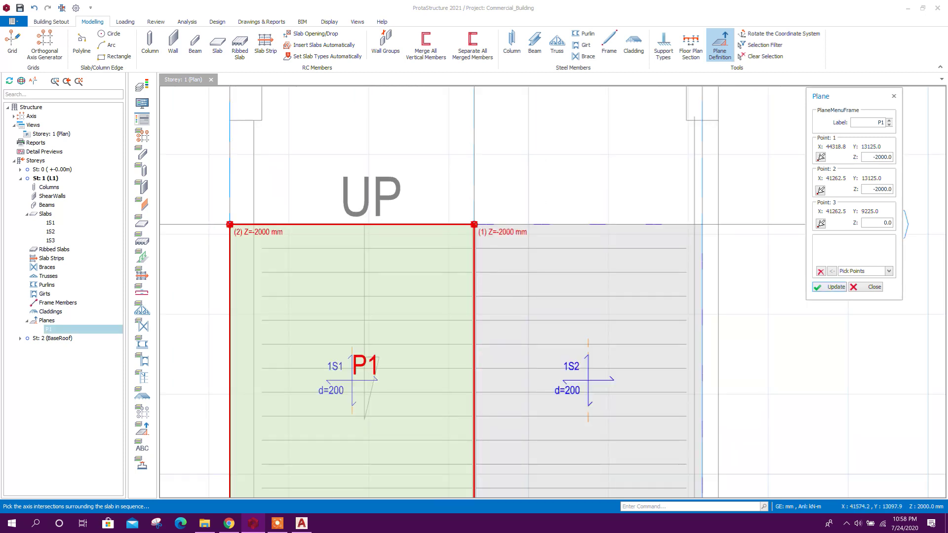
scroll(426, 239, down, 2)
scroll(426, 239, up, 1)
scroll(426, 239, down, 1)
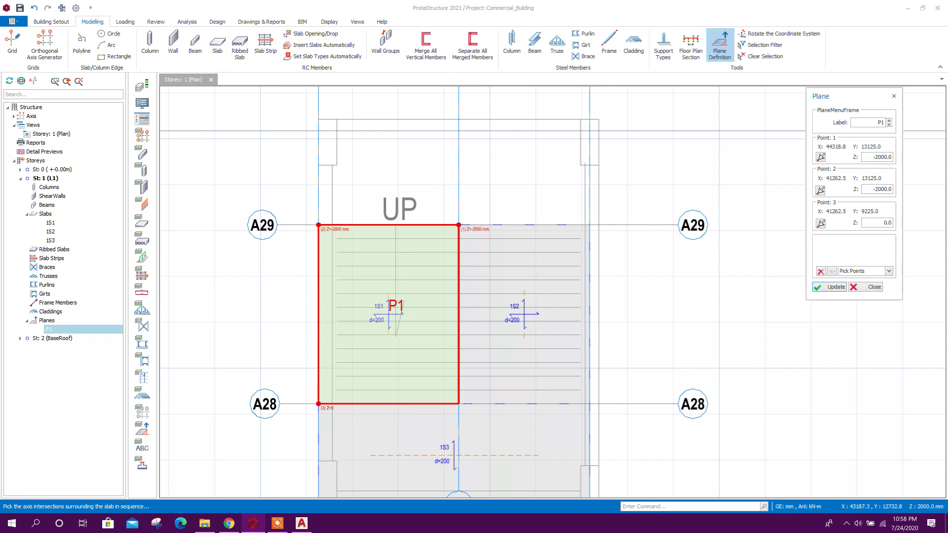
scroll(397, 358, up, 1)
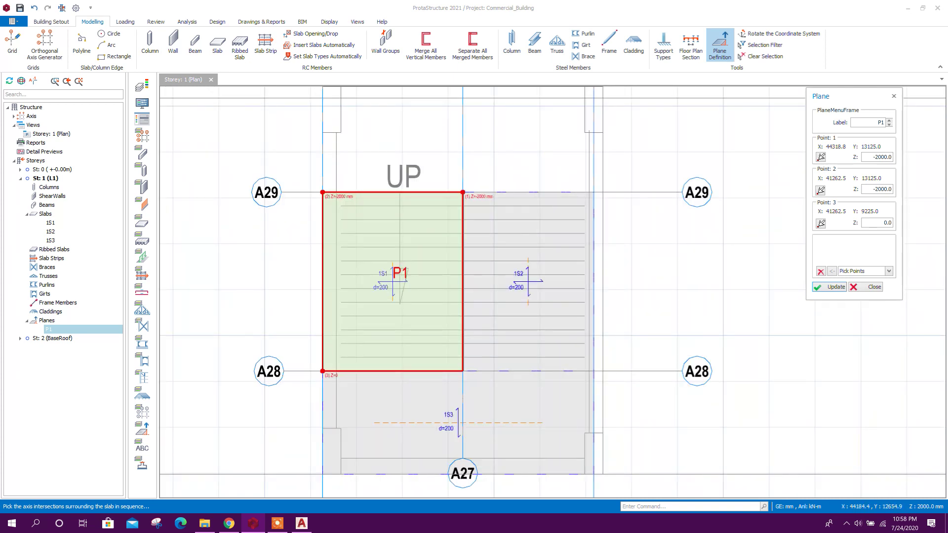
scroll(488, 207, up, 1)
scroll(458, 199, down, 2)
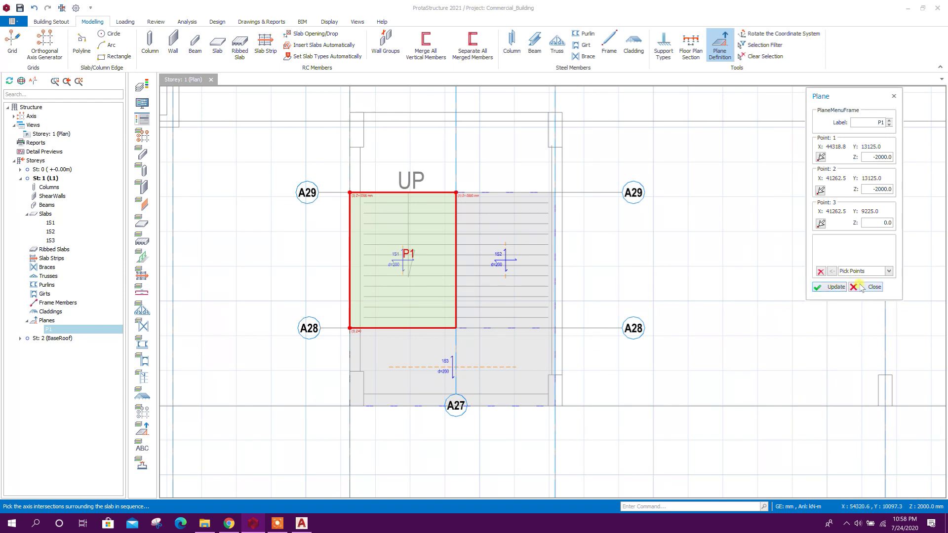
click(861, 287)
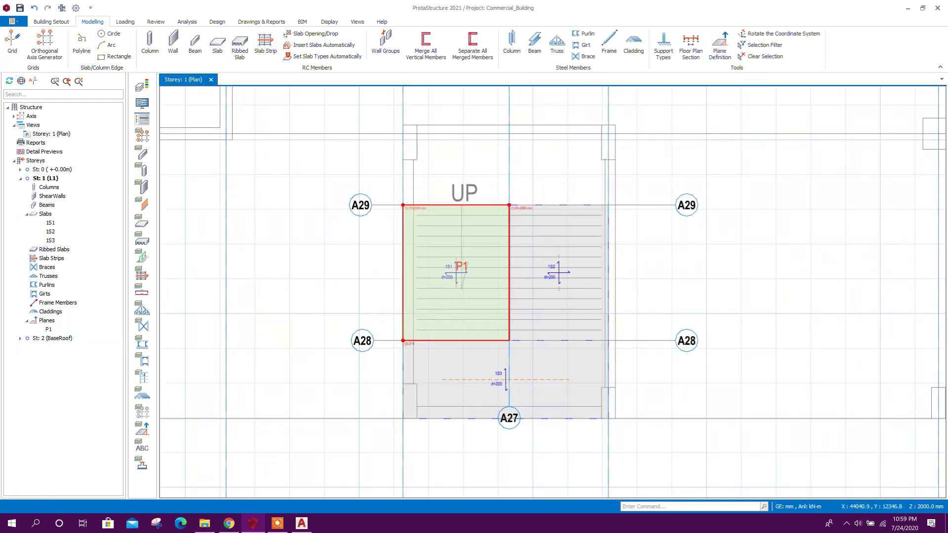
Step: Move slab 1S1 onto sloping plane P1 and confirm the adjustment warning
right_click(509, 228)
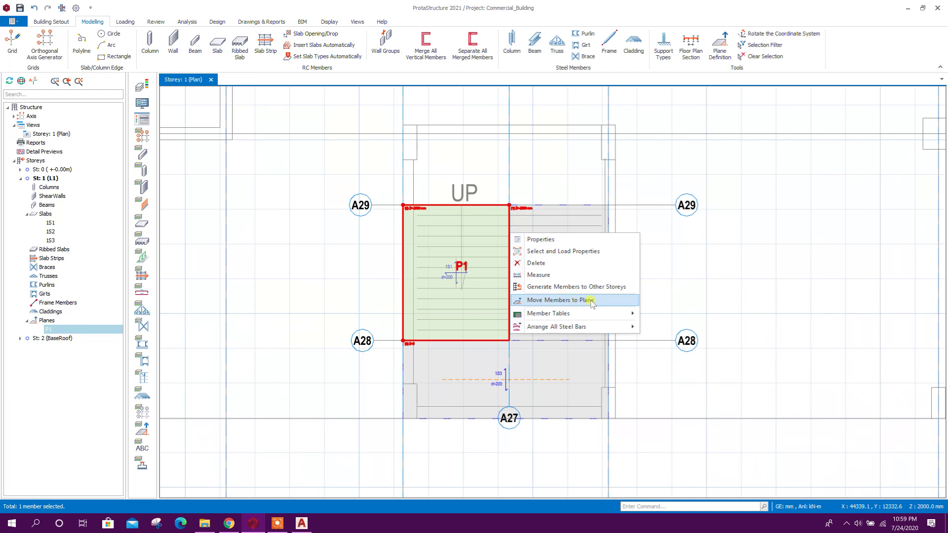
click(591, 301)
click(515, 345)
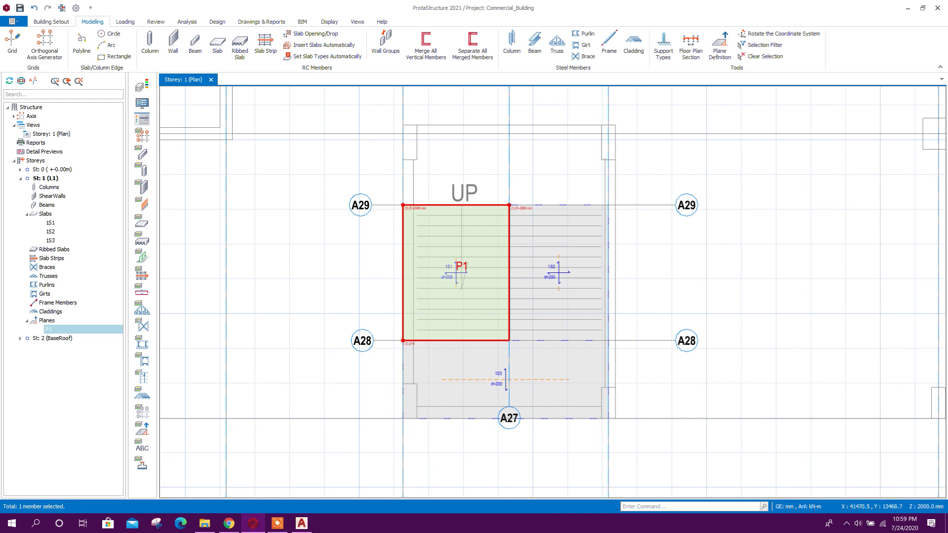
scroll(407, 192, down, 2)
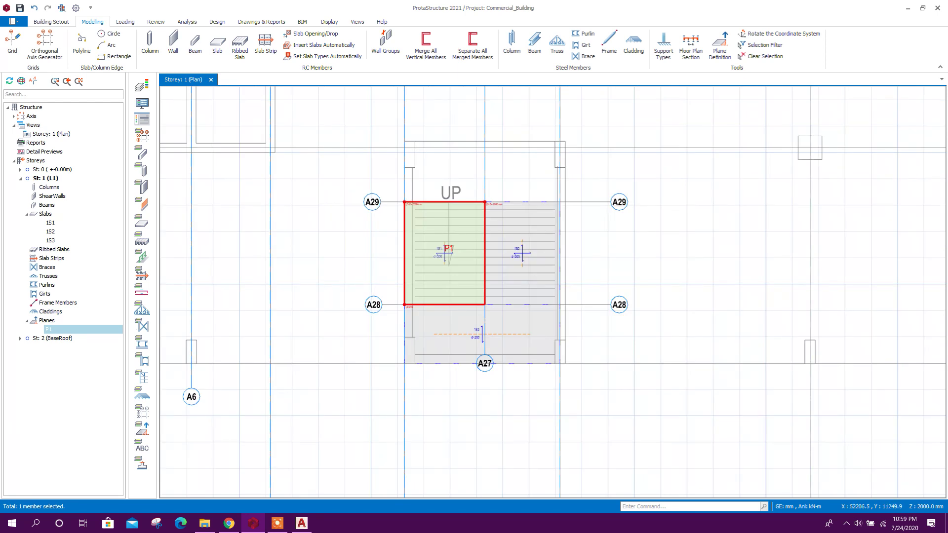
right_click(35, 128)
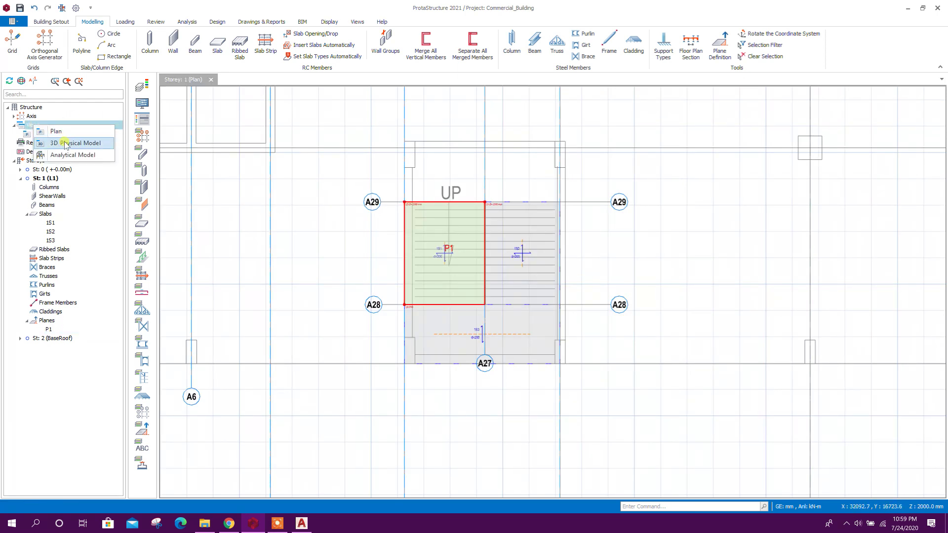
Step: Add a Storey 1 3D Physical Model view, orbit it, and tile it vertically beside the plan
click(65, 145)
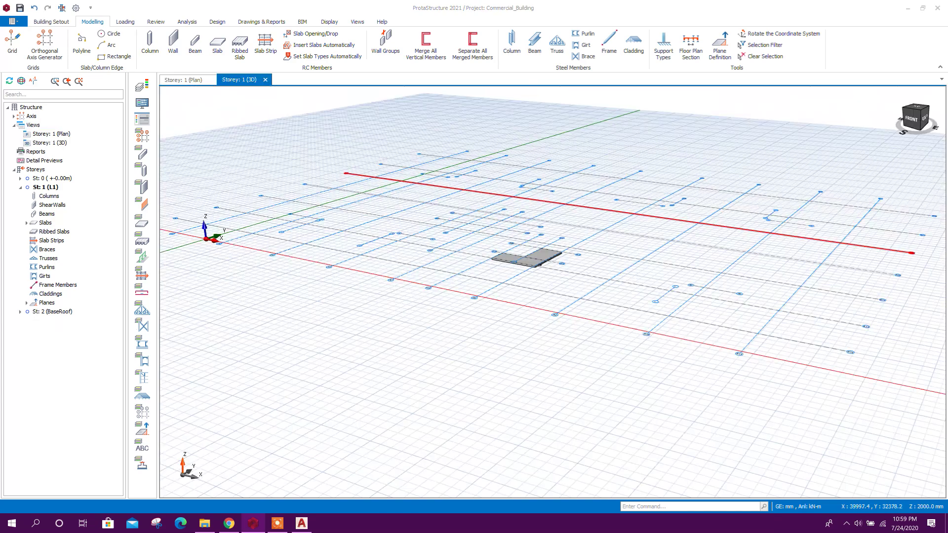
mouse_move(551, 226)
middle_down()
mouse_move(545, 355)
mouse_move(563, 311)
mouse_move(545, 308)
middle_up()
scroll(545, 356, up, 3)
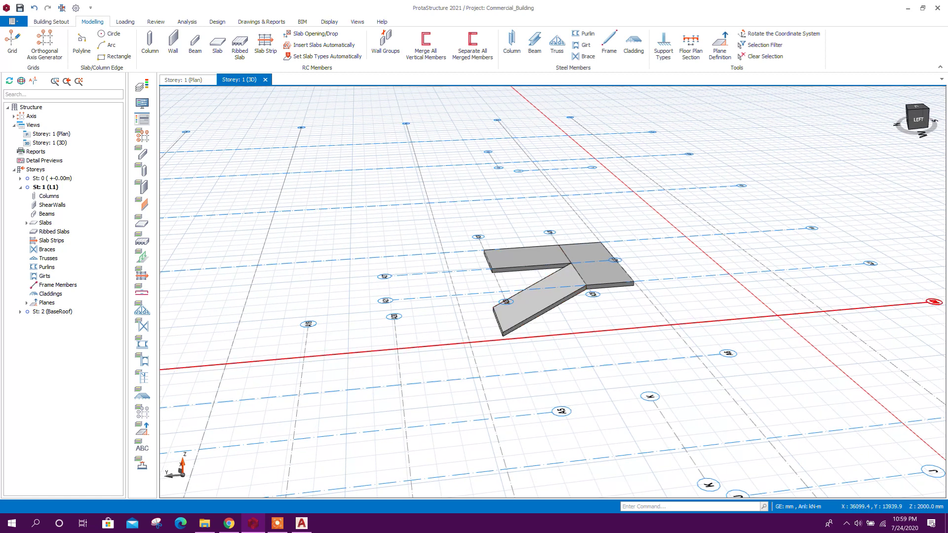
scroll(474, 289, down, 1)
scroll(474, 289, down, 2)
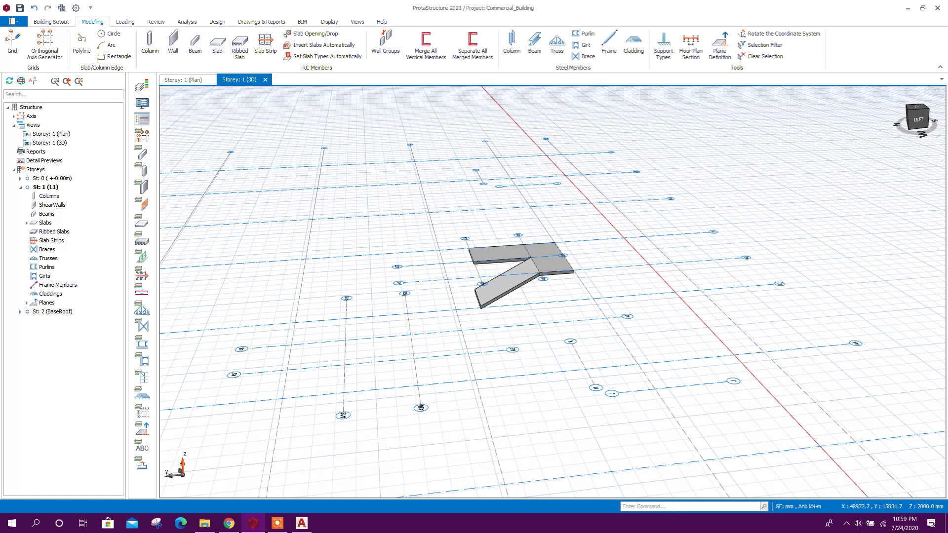
click(352, 22)
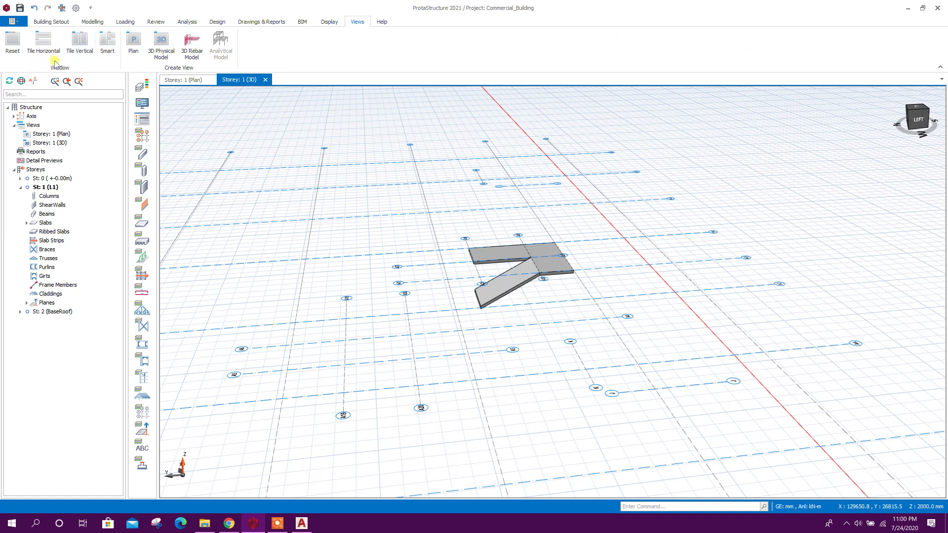
click(79, 47)
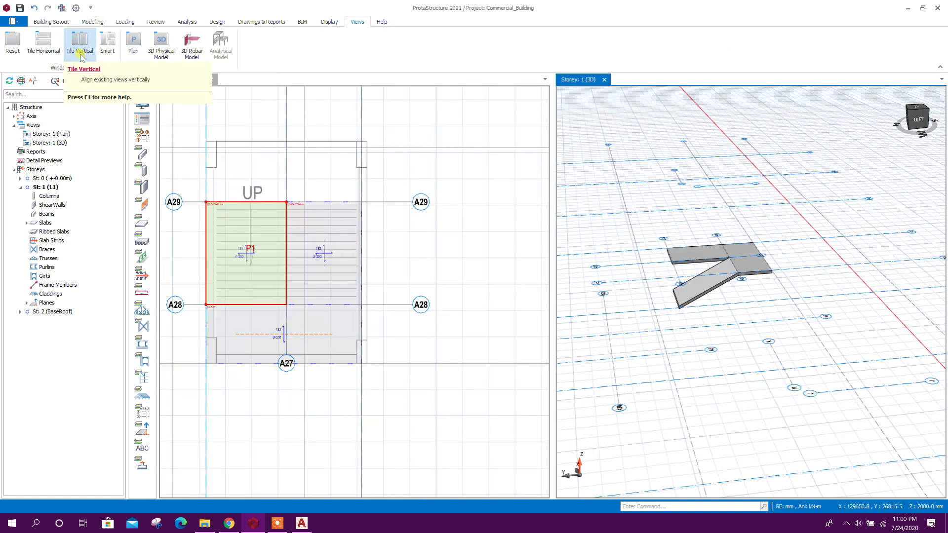
scroll(476, 282, down, 2)
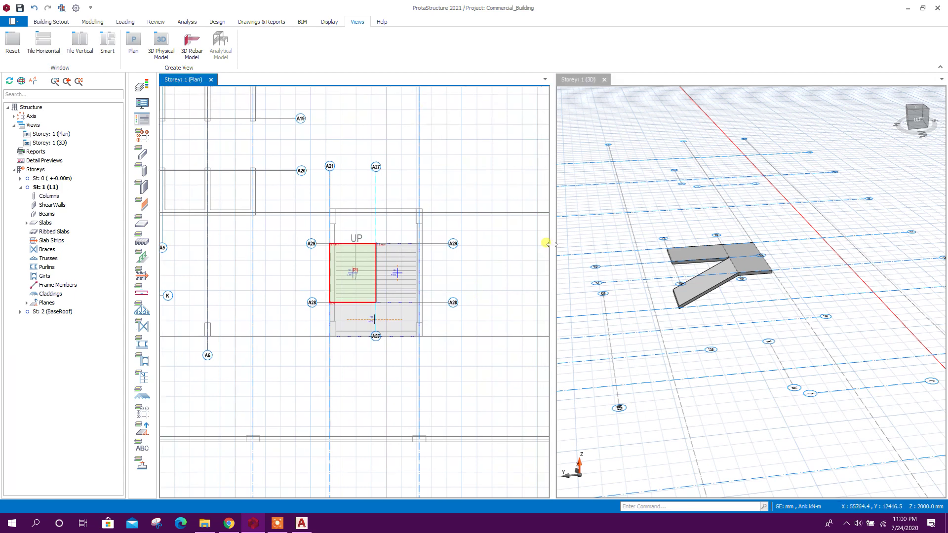
scroll(410, 292, up, 3)
scroll(477, 232, down, 1)
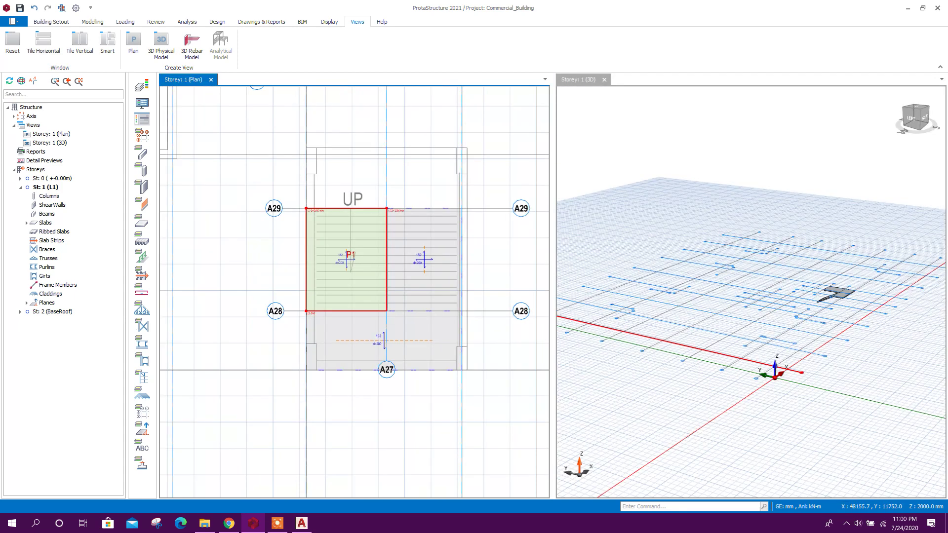
Step: Create plane P2 with Z values 2000, 2000 and 0 at the picked plan intersections
click(92, 22)
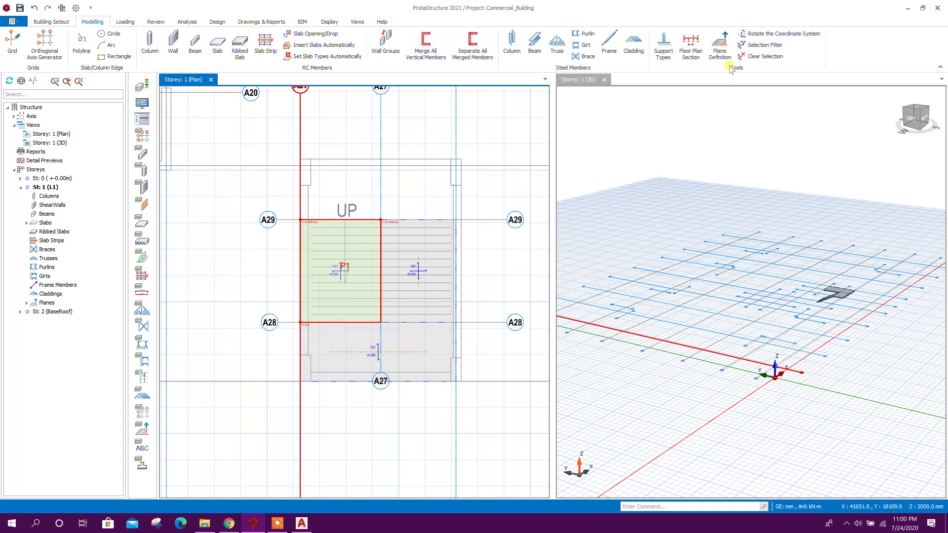
click(720, 49)
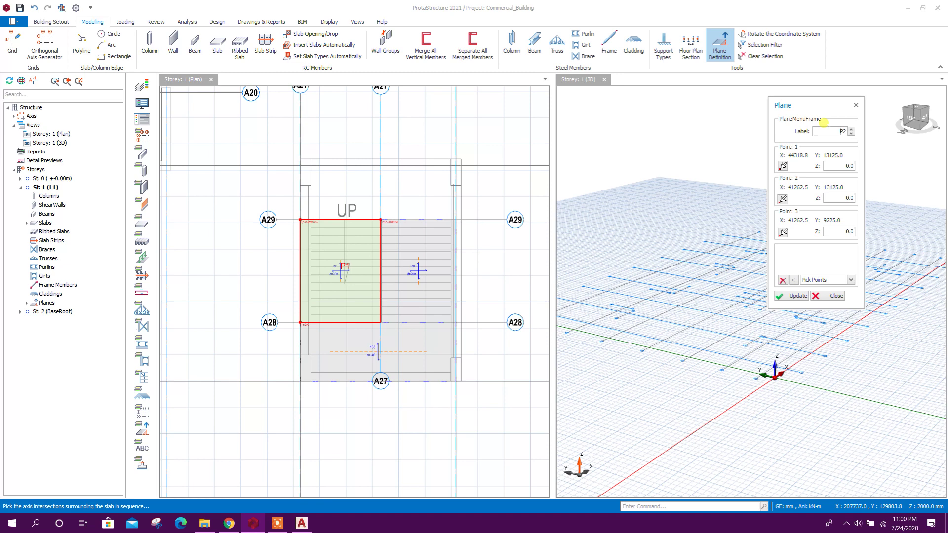
text(2000)
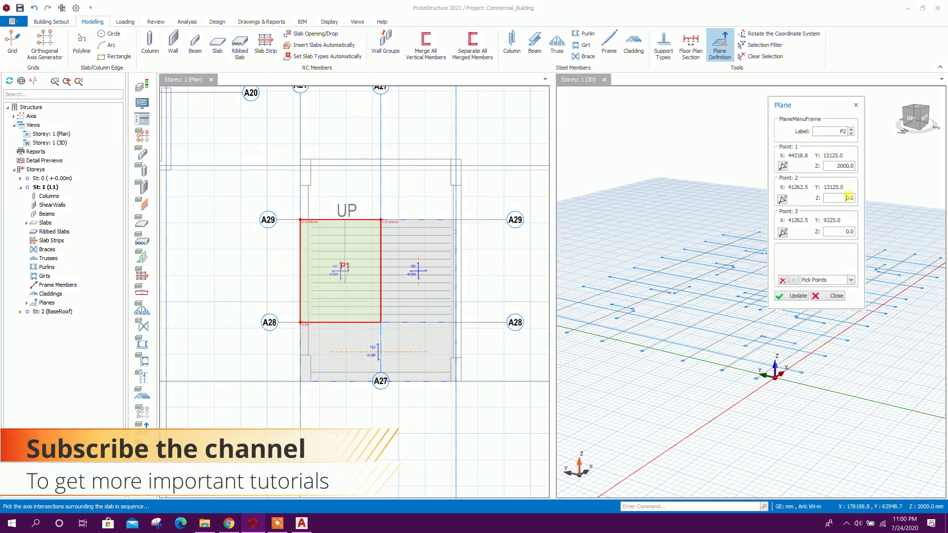
text(00)
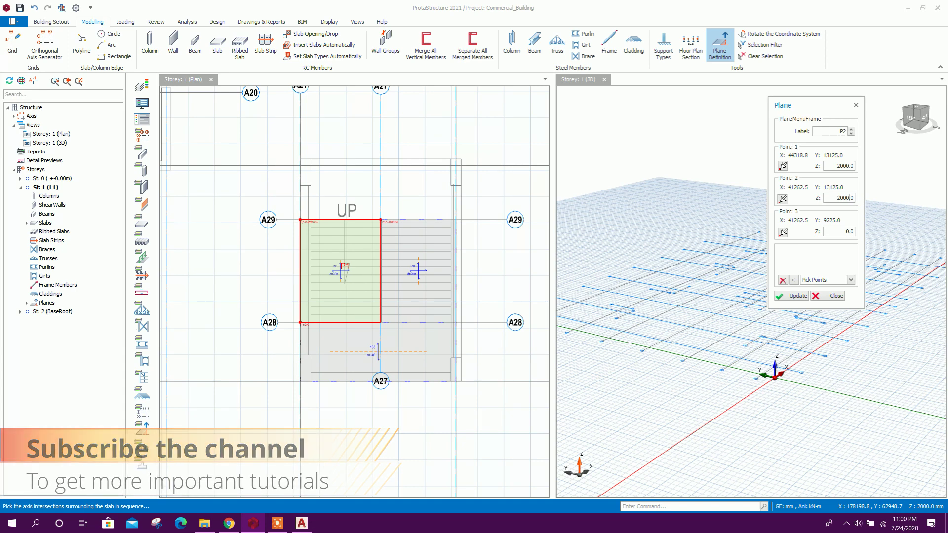
click(828, 166)
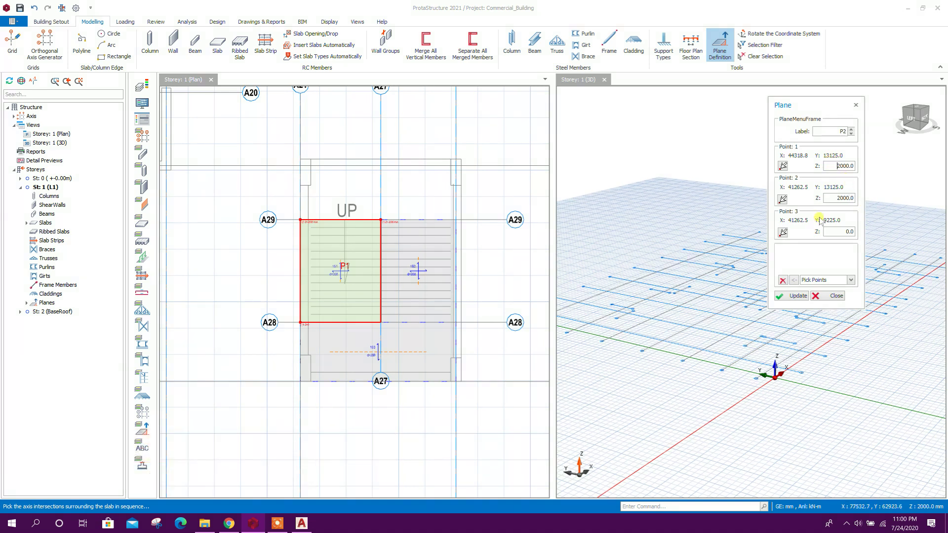
scroll(431, 232, up, 2)
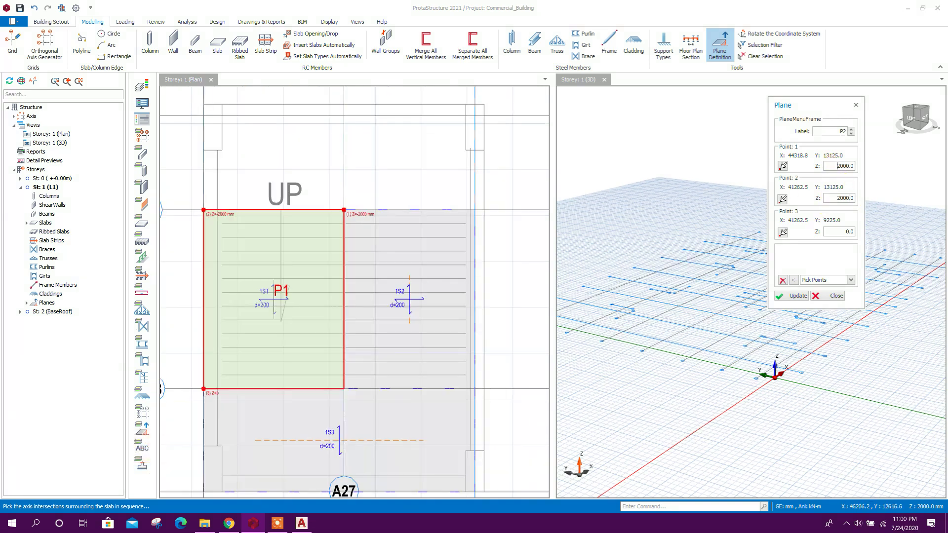
click(474, 210)
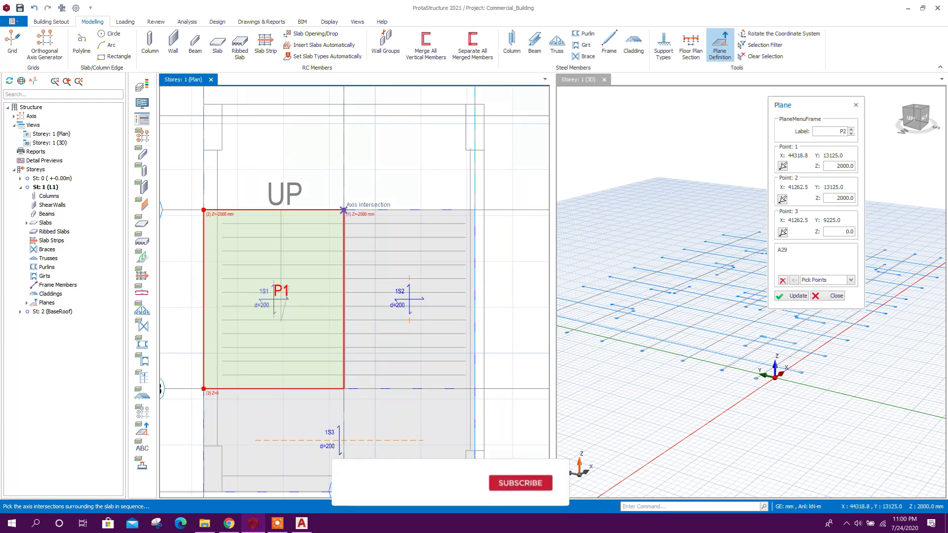
click(346, 387)
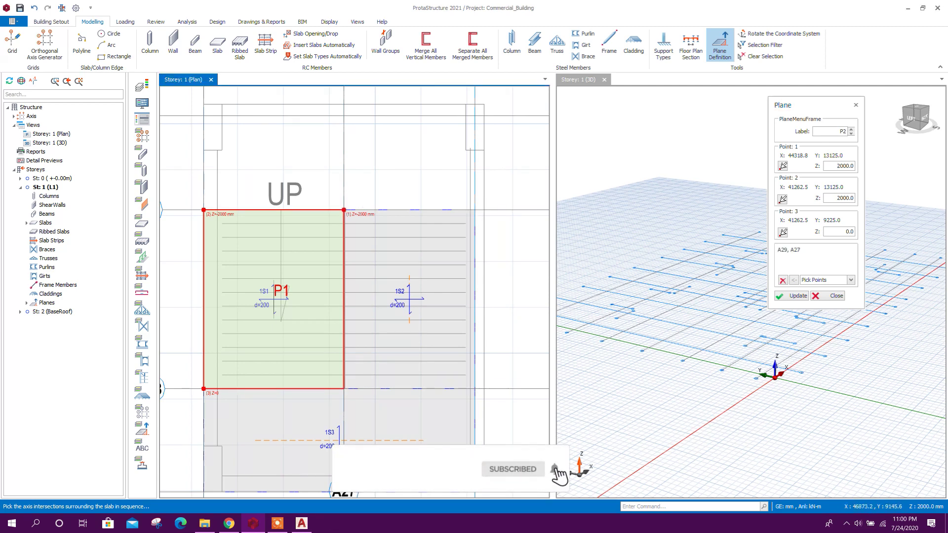
click(474, 387)
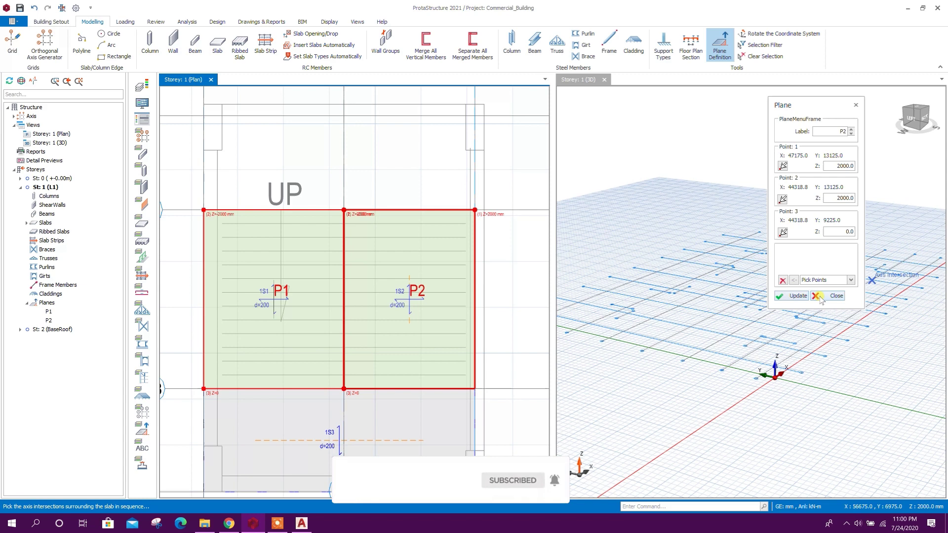
click(820, 296)
scroll(762, 280, down, 2)
scroll(767, 281, up, 1)
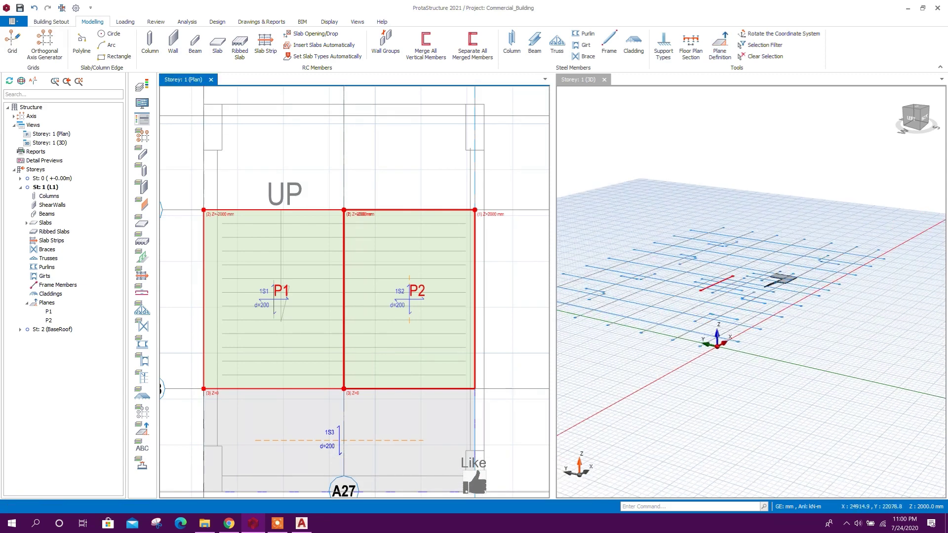
scroll(766, 281, up, 2)
scroll(766, 281, up, 1)
scroll(767, 281, up, 1)
Step: Move slab 1S2 onto plane P2, confirm, and orbit to see it slope upward
click(475, 270)
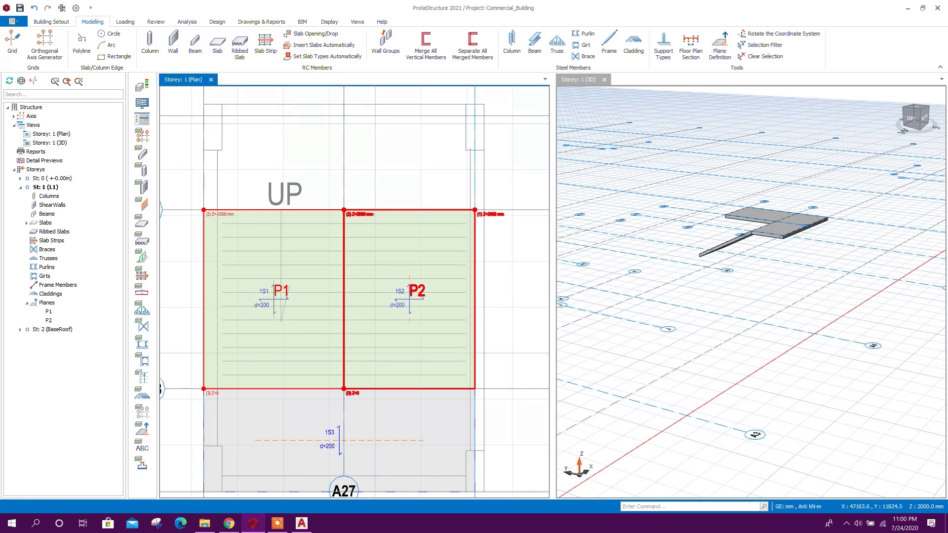
right_click(475, 270)
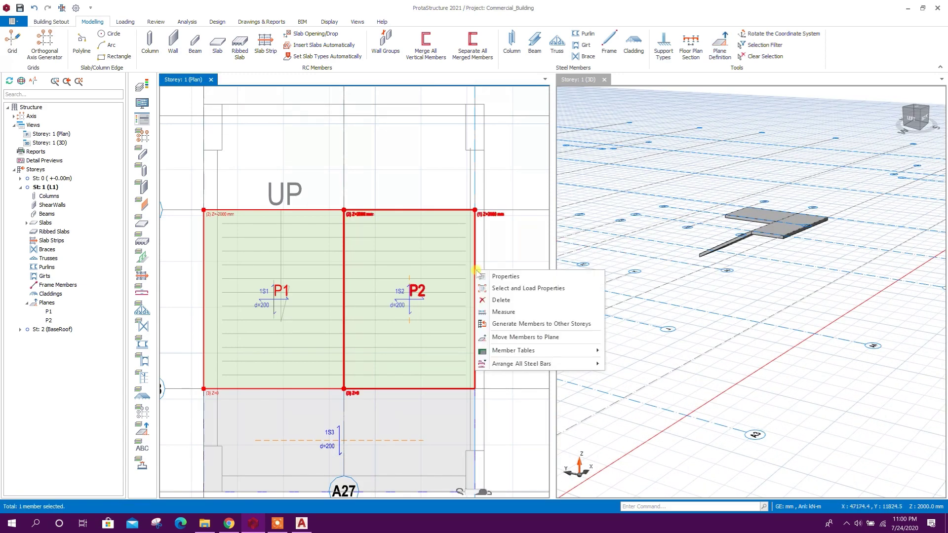
click(553, 338)
click(552, 345)
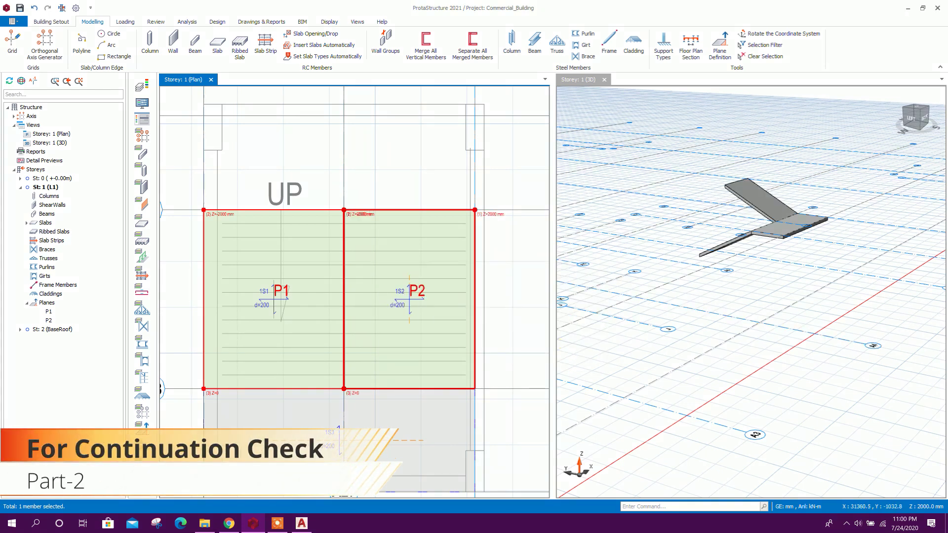
middle_drag(561, 343, 582, 454)
scroll(790, 355, up, 3)
scroll(790, 356, up, 2)
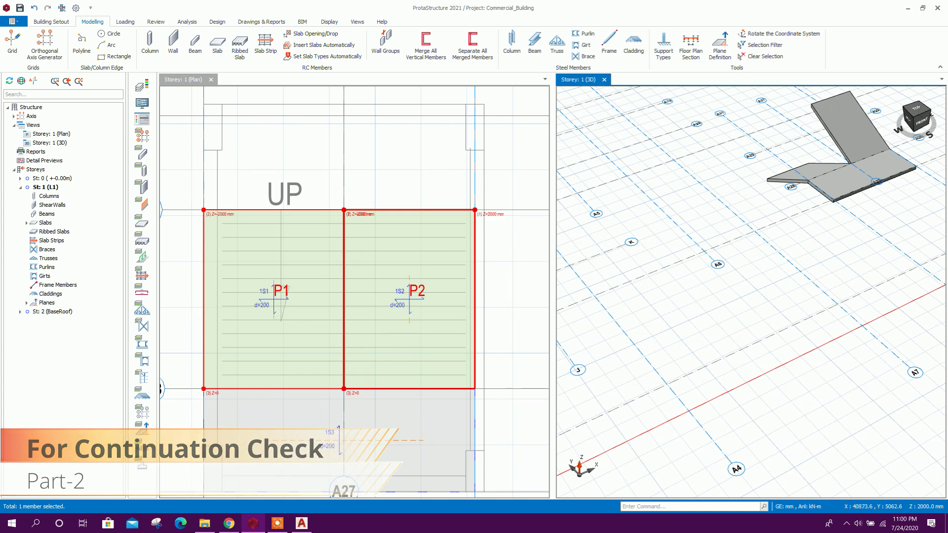